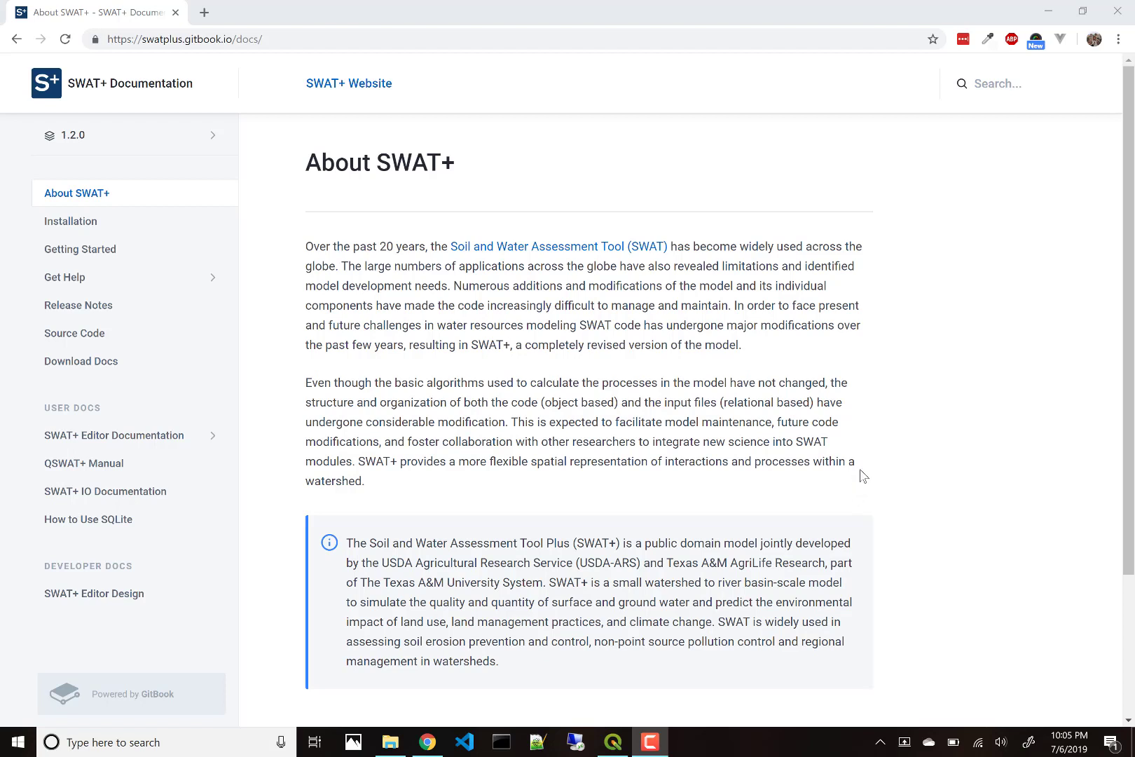
Step: Read the Getting Started guide down to Demo project files, then minimize the browser
{"action": "left_click", "coordinate": [66, 251]}
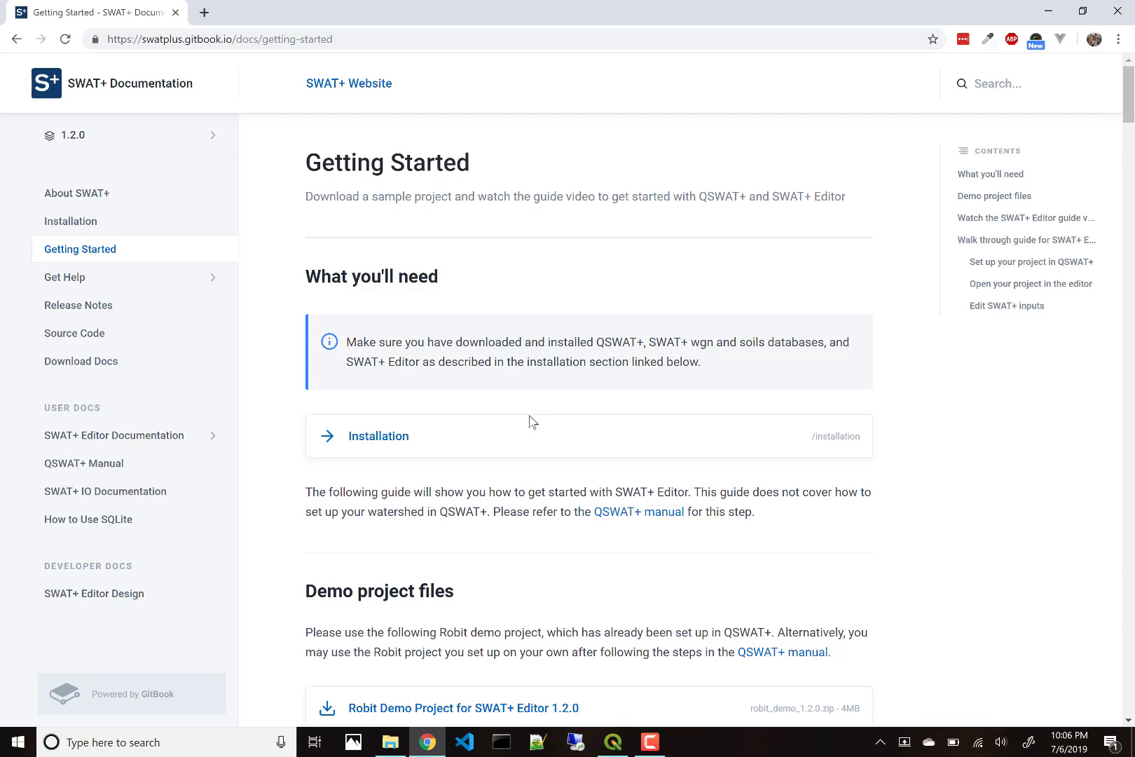
{"action": "scroll", "coordinate": [532, 427], "scroll_direction": "down", "scroll_amount": 3}
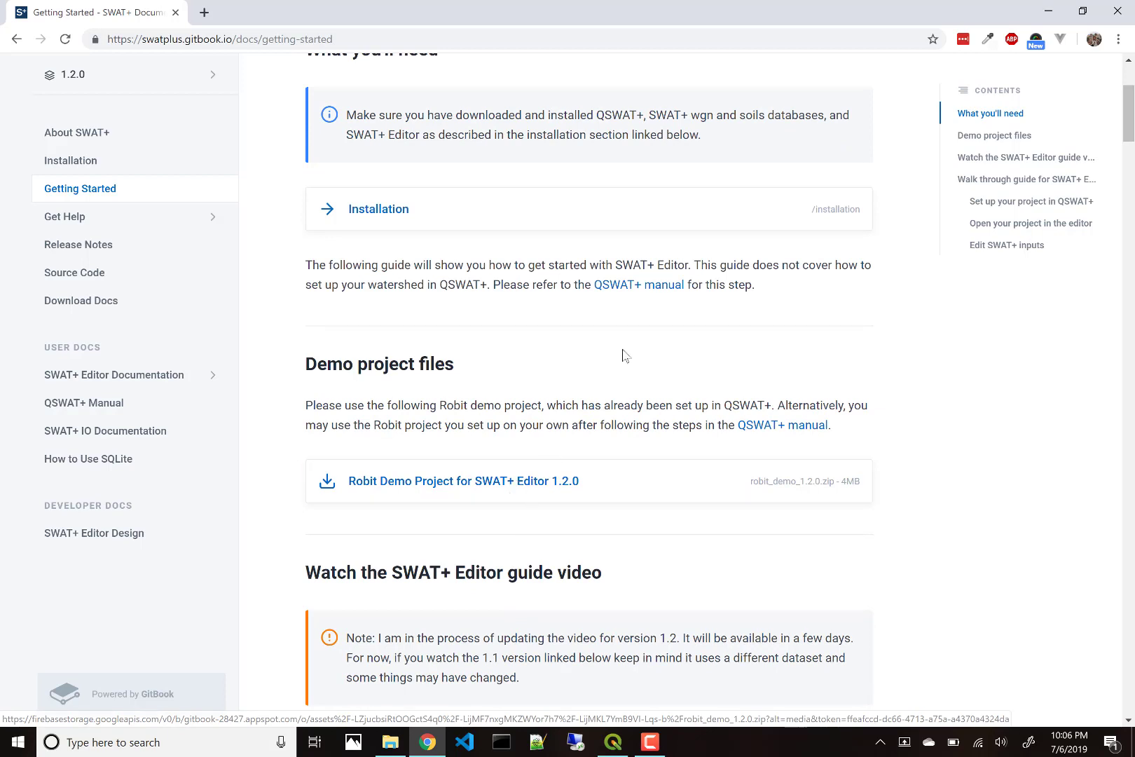
{"action": "left_click", "coordinate": [1048, 11]}
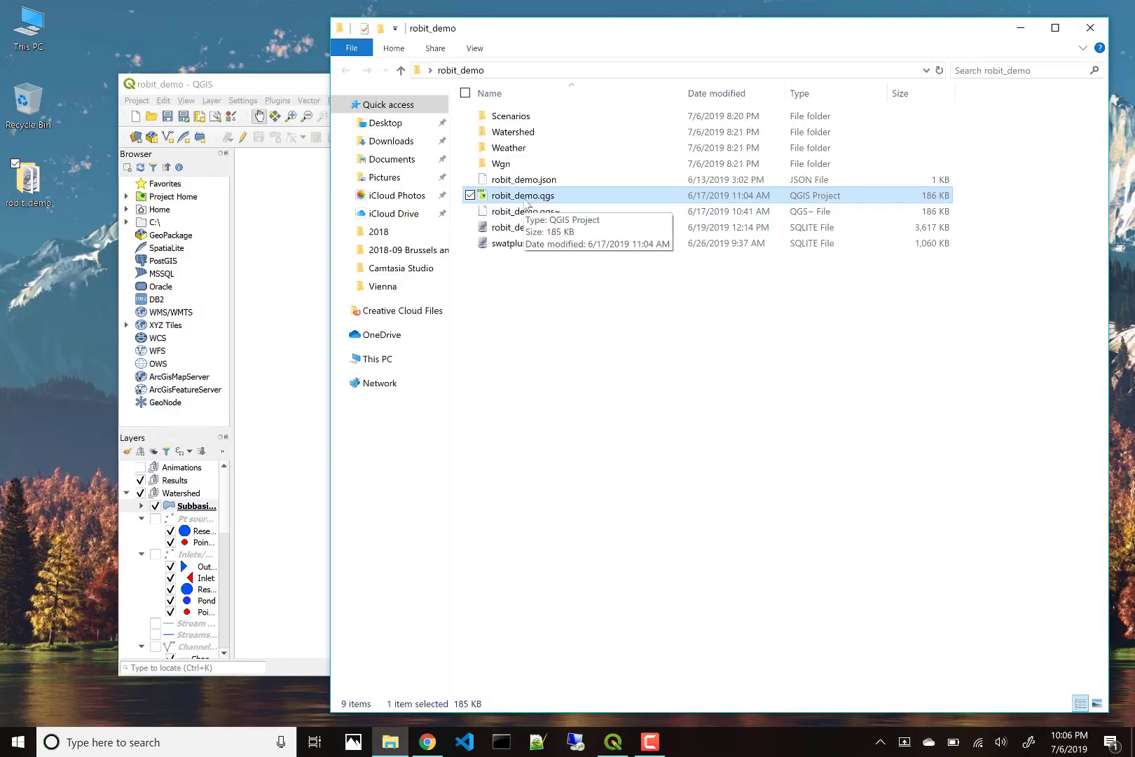
Step: Launch SWAT+ Editor for robit_demo from the QSWAT+ plugin in QGIS
{"action": "left_click", "coordinate": [290, 84]}
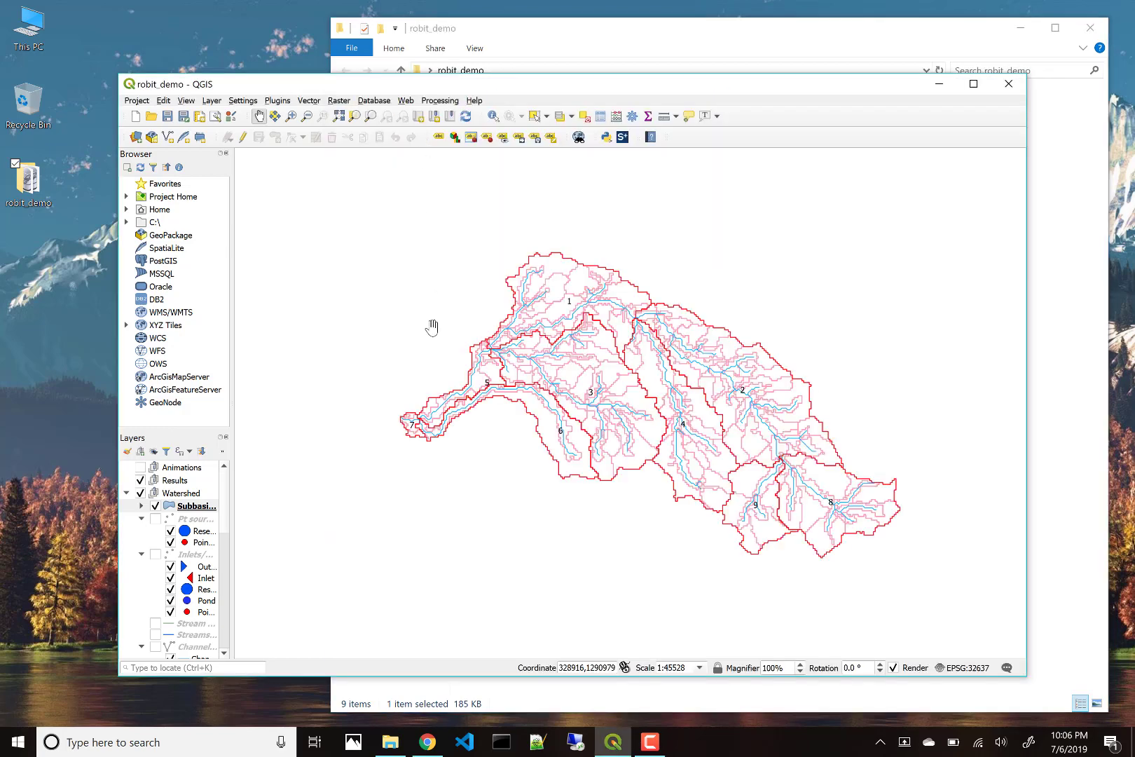
{"action": "left_click", "coordinate": [624, 143]}
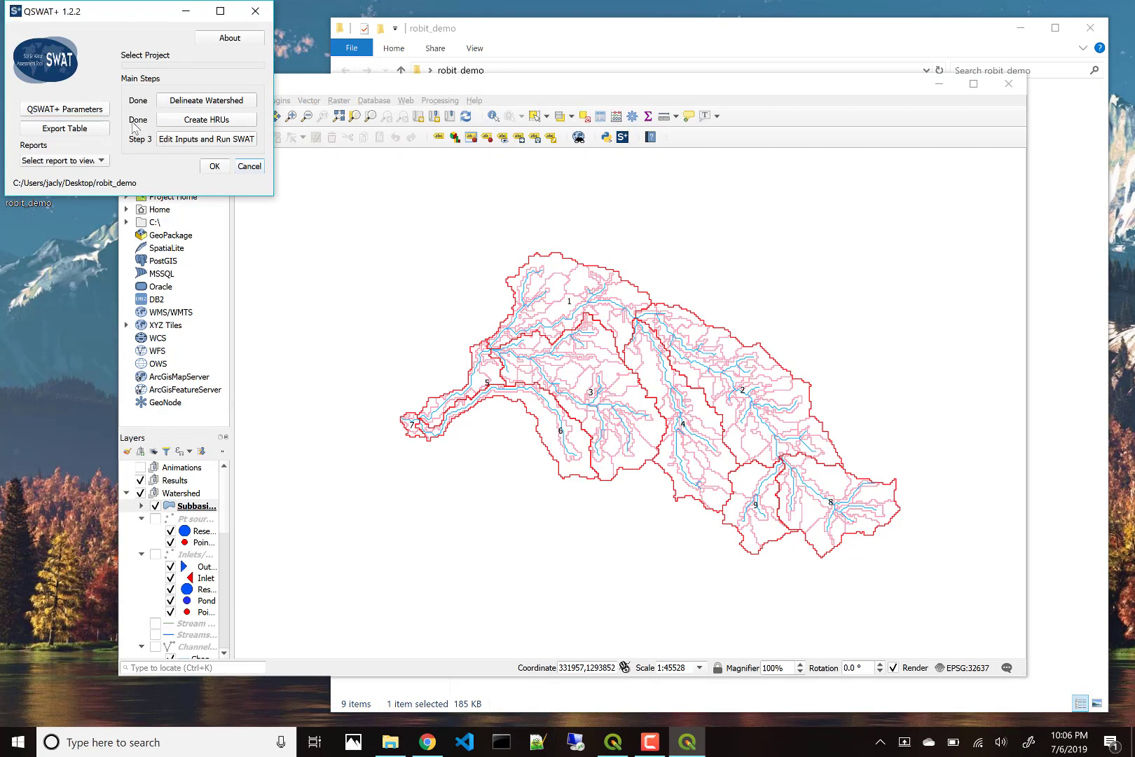
{"action": "left_click", "coordinate": [196, 140]}
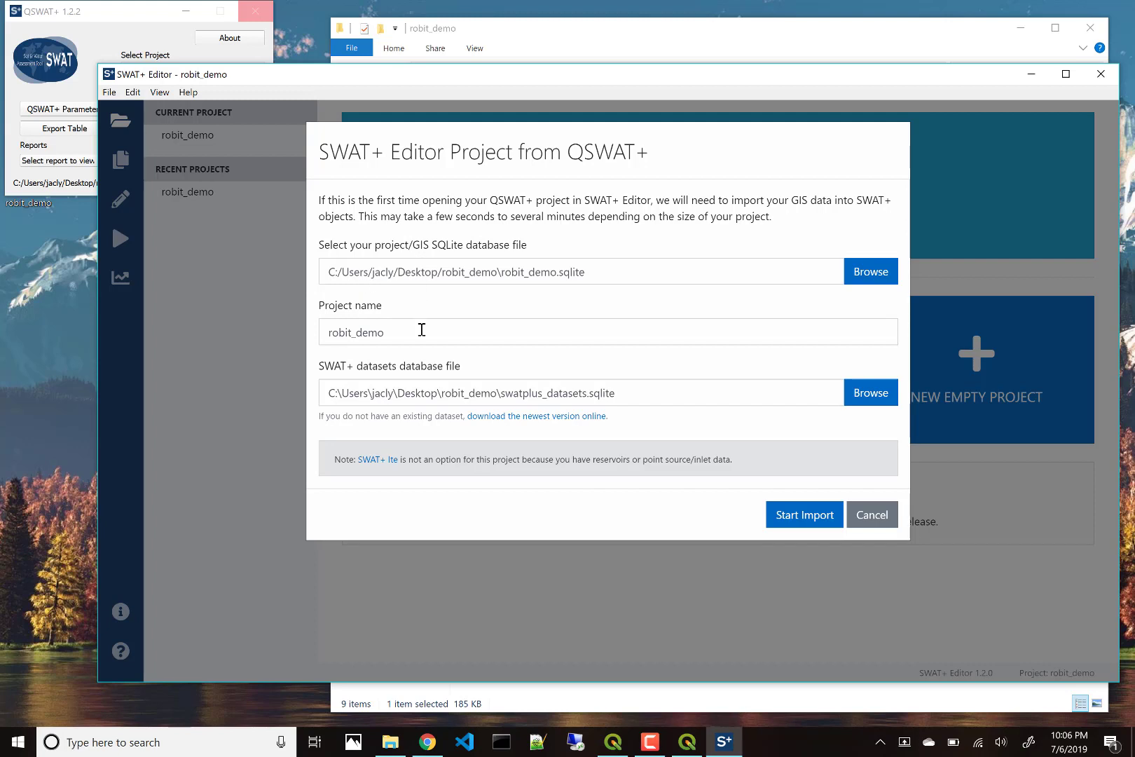
Step: Import the robit_demo QSWAT+ data and view its summary (1675.26 ha, 654 HRUs)
{"action": "left_click", "coordinate": [806, 516]}
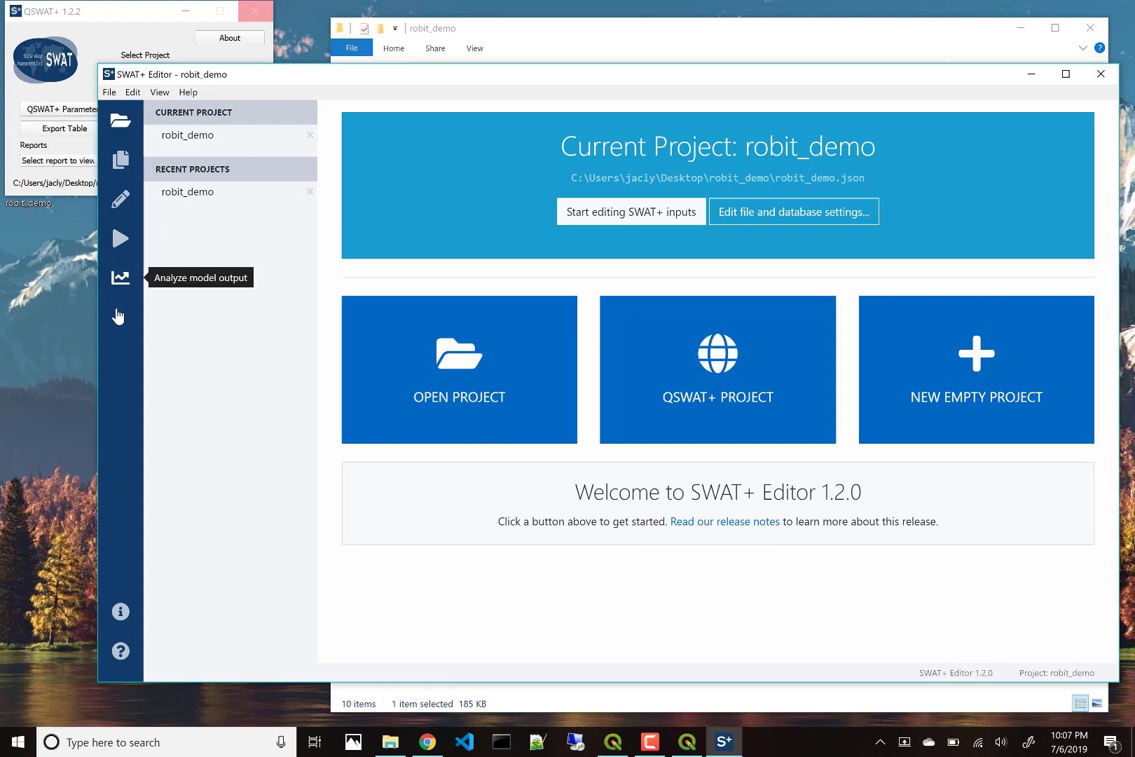
{"action": "left_click", "coordinate": [116, 619]}
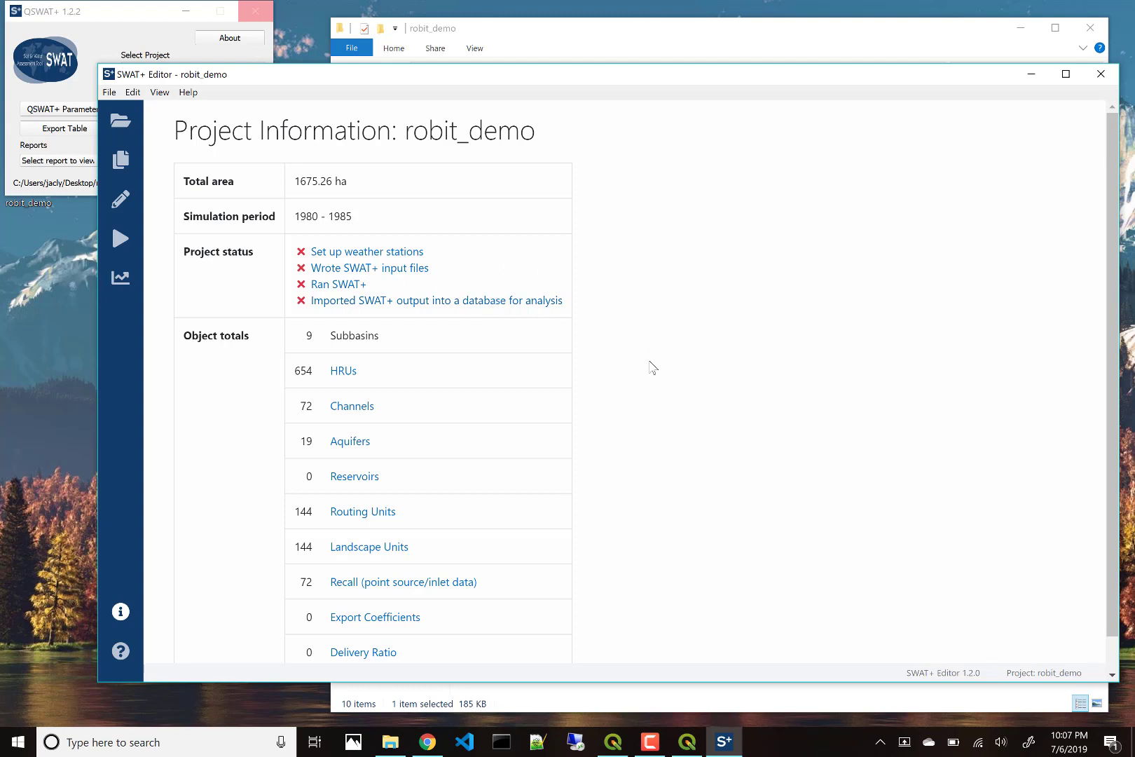
{"action": "scroll", "coordinate": [541, 468], "scroll_direction": "down", "scroll_amount": 1}
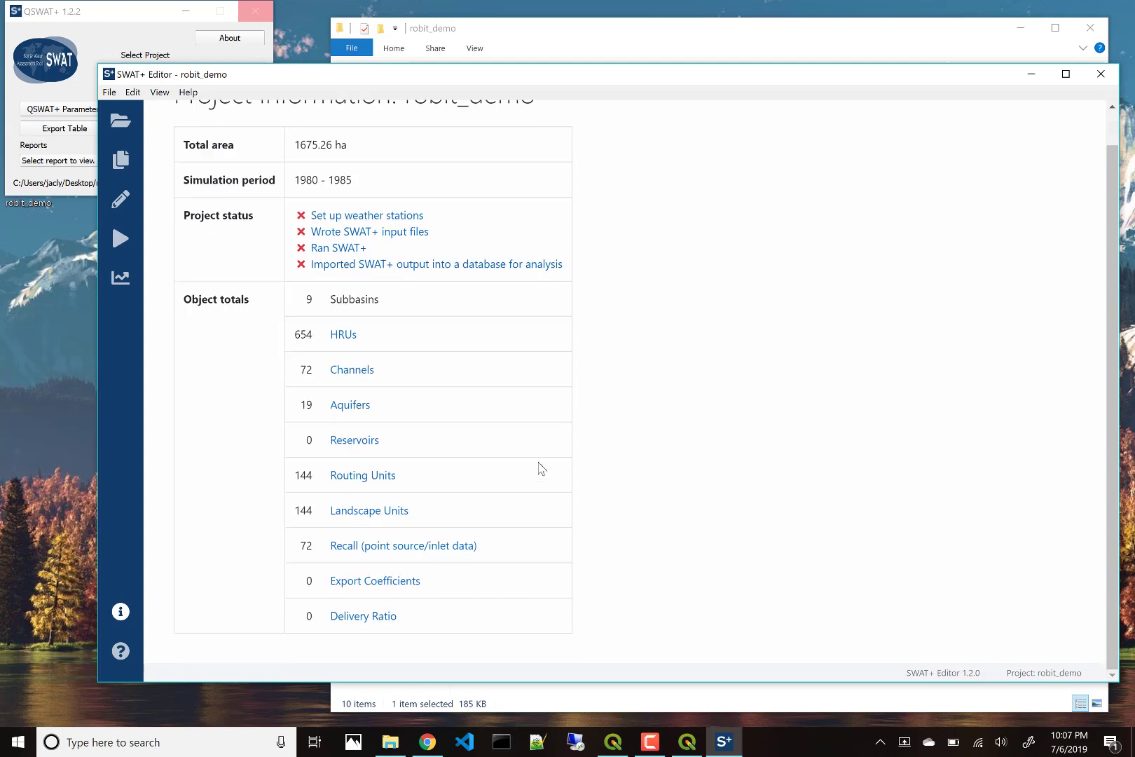
{"action": "scroll", "coordinate": [541, 468], "scroll_direction": "up", "scroll_amount": 1}
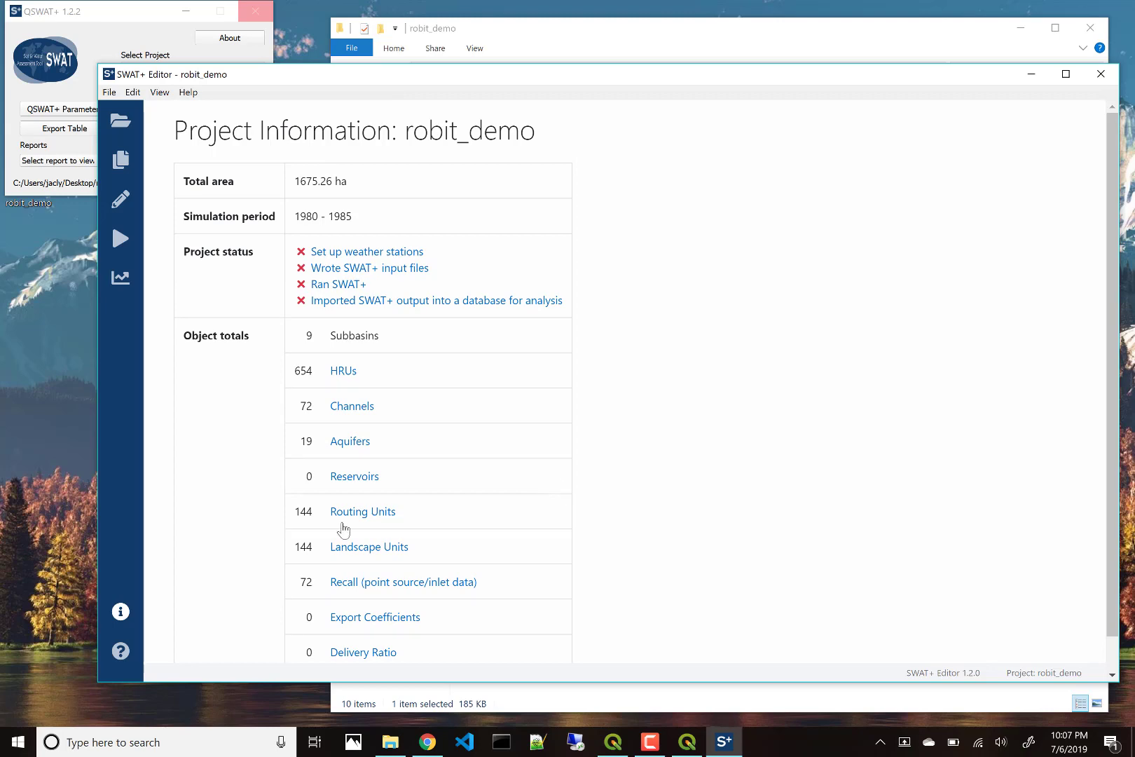
{"action": "left_click", "coordinate": [120, 651]}
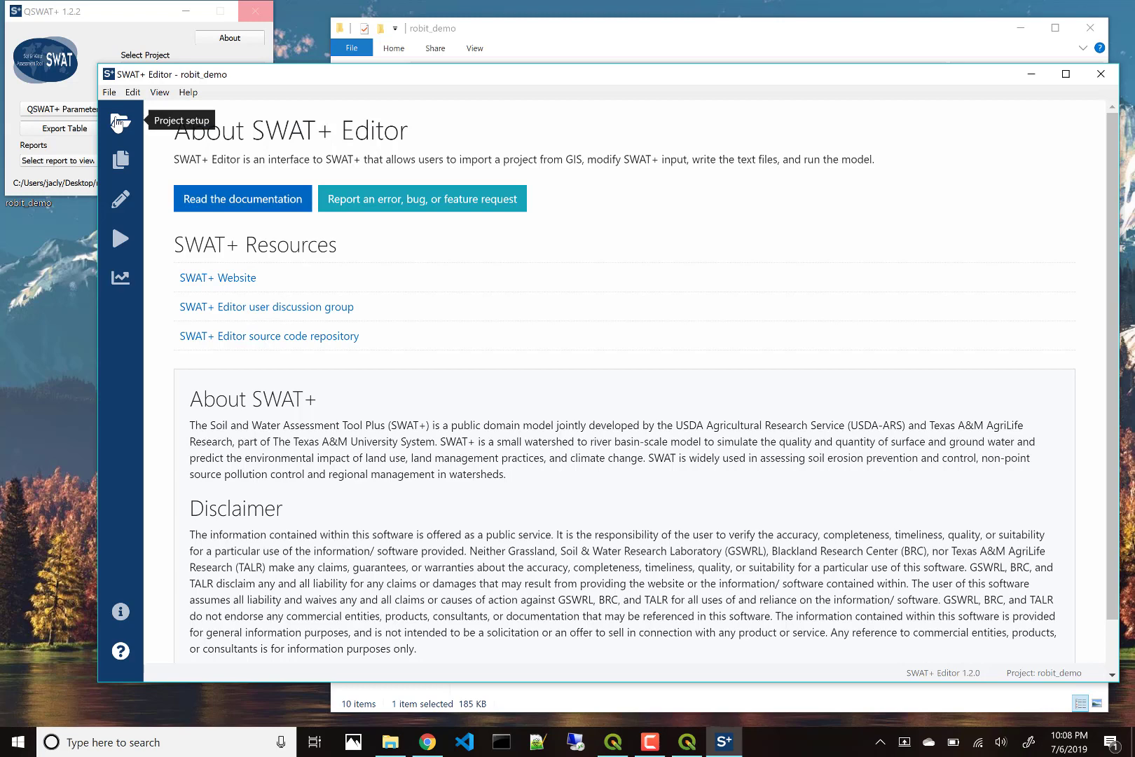
{"action": "left_click", "coordinate": [117, 123]}
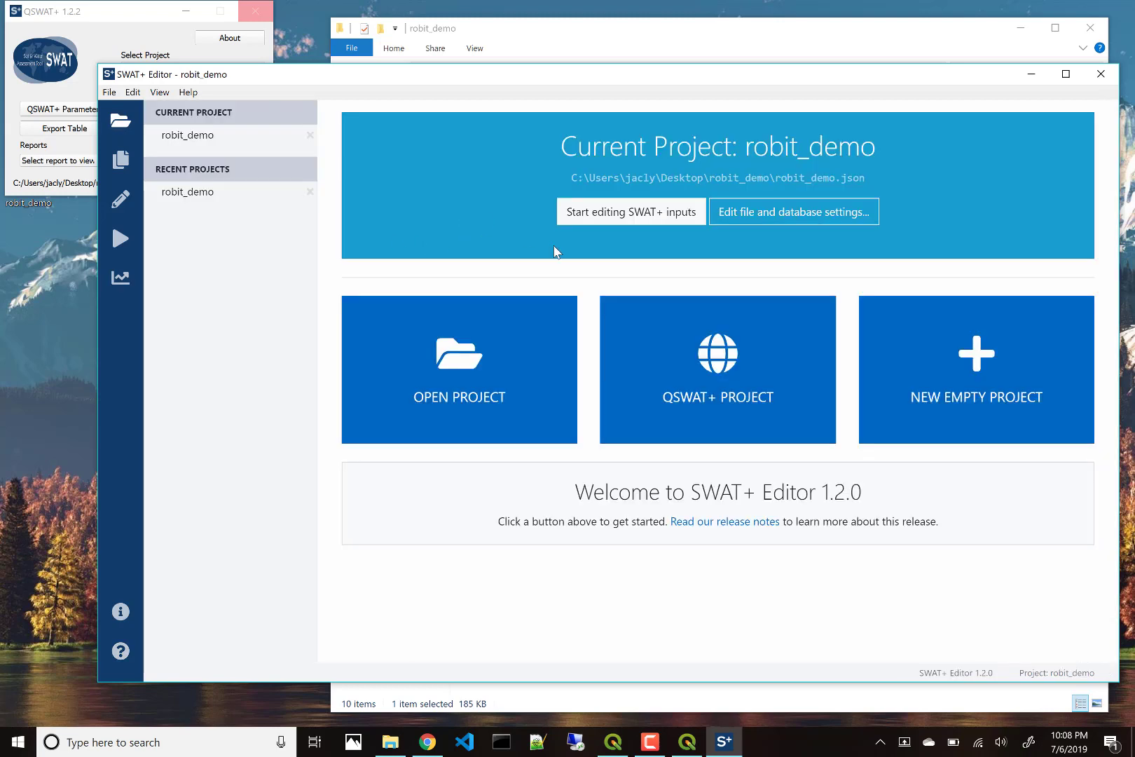
Step: Start editing inputs and go to the still-empty Climate > Weather Generator page
{"action": "left_click", "coordinate": [623, 223]}
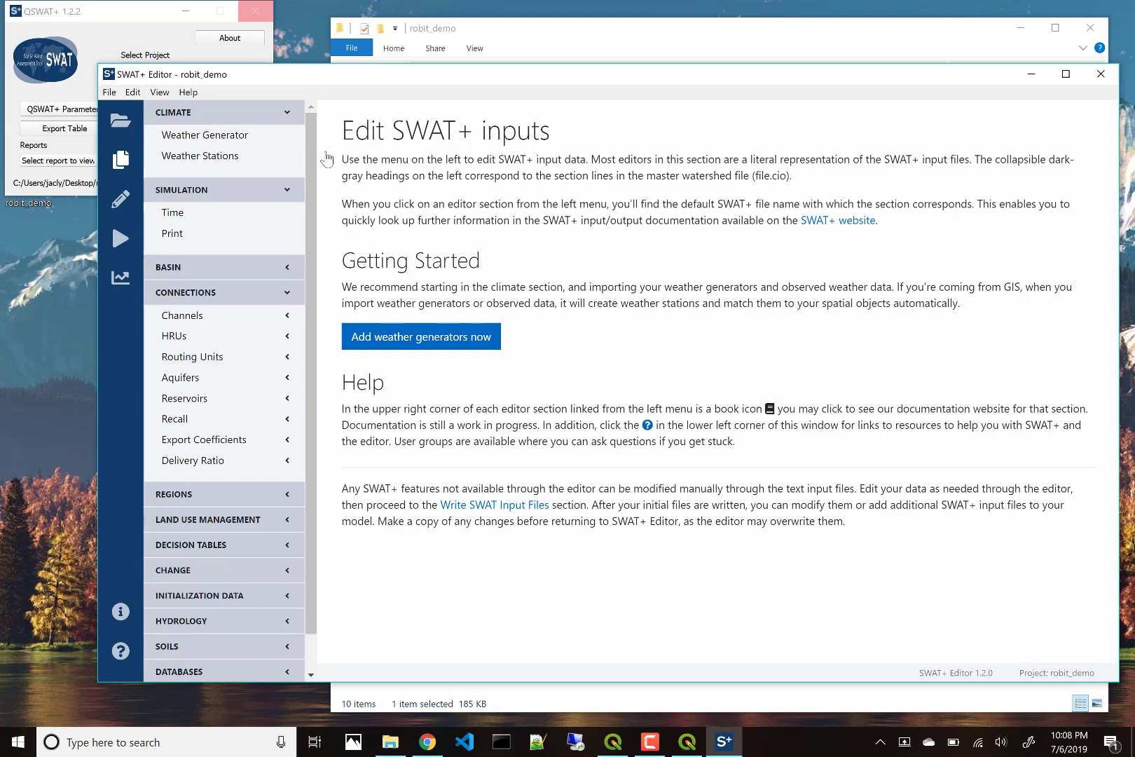
{"action": "left_click", "coordinate": [213, 268]}
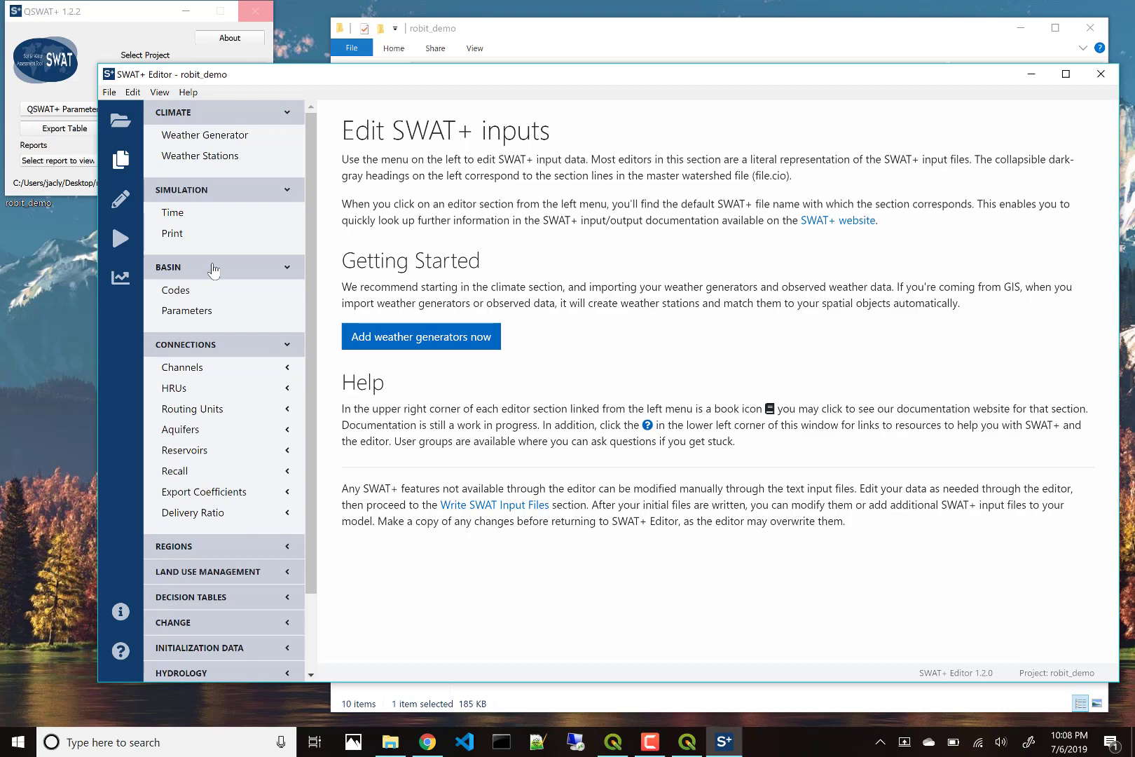
{"action": "left_click", "coordinate": [214, 268]}
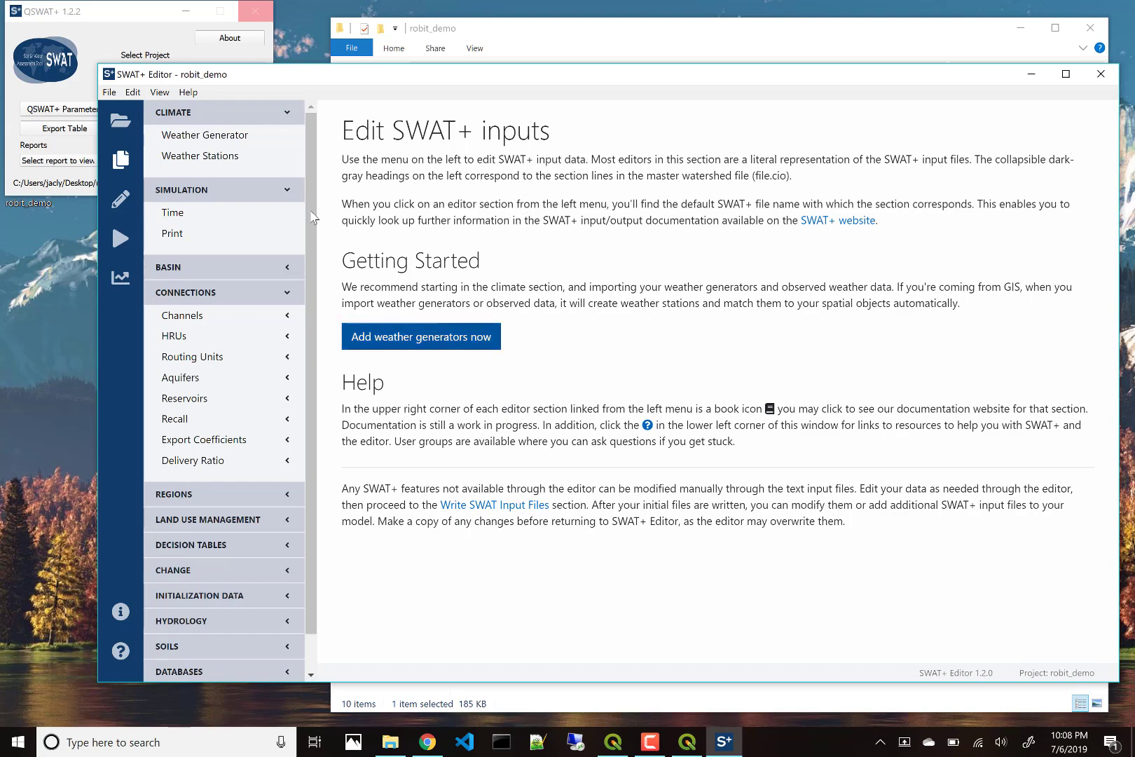
{"action": "left_click", "coordinate": [257, 138]}
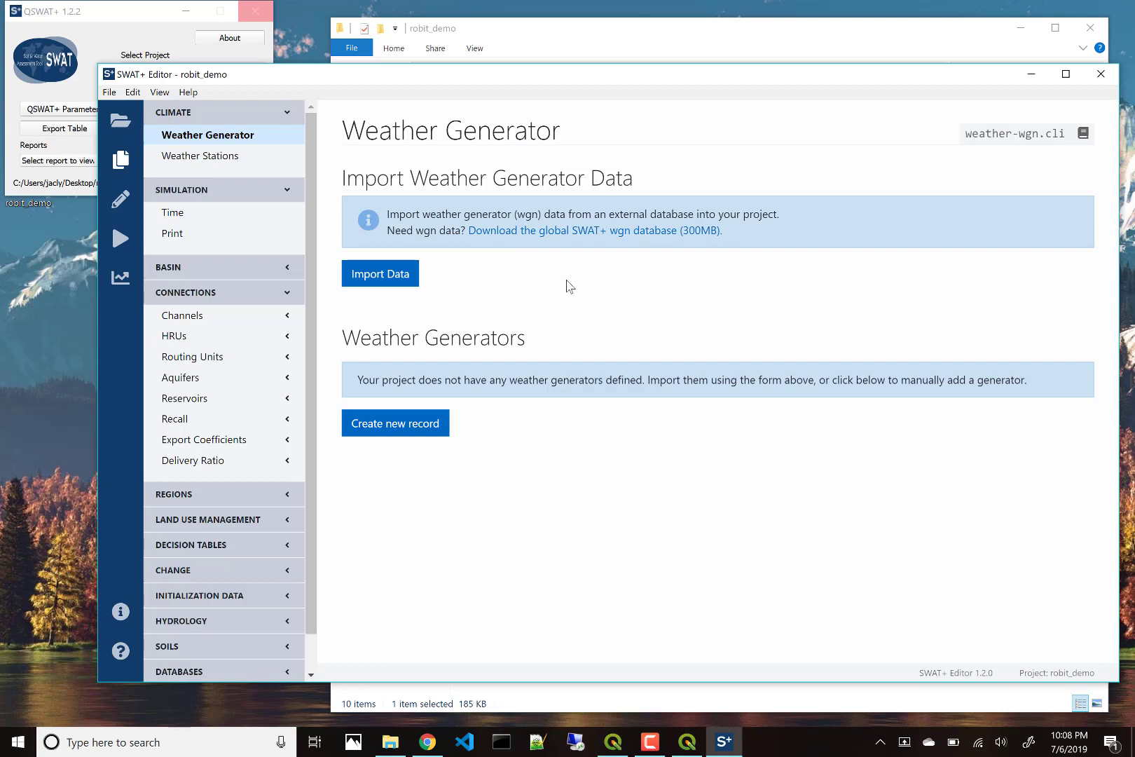
Step: Reopen the weather generator import form using swatplus_wgn.sqlite with table wgn_cfsr_world
{"action": "left_click", "coordinate": [397, 278]}
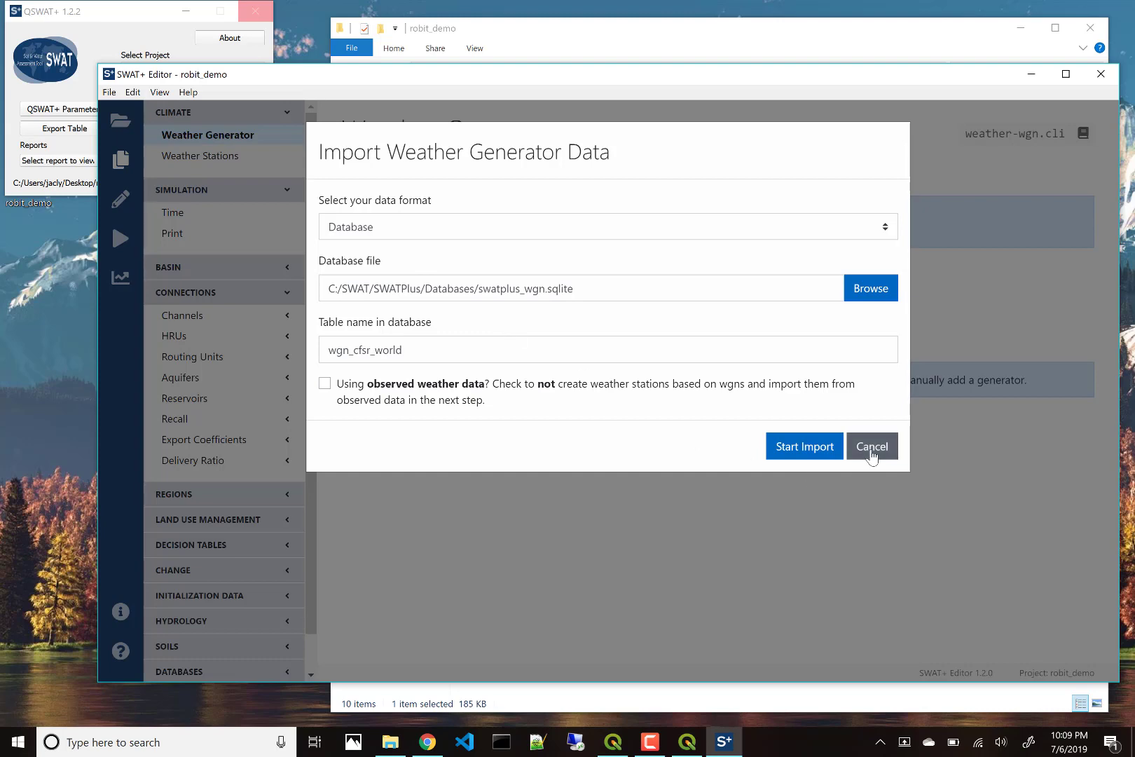
{"action": "left_click", "coordinate": [873, 457]}
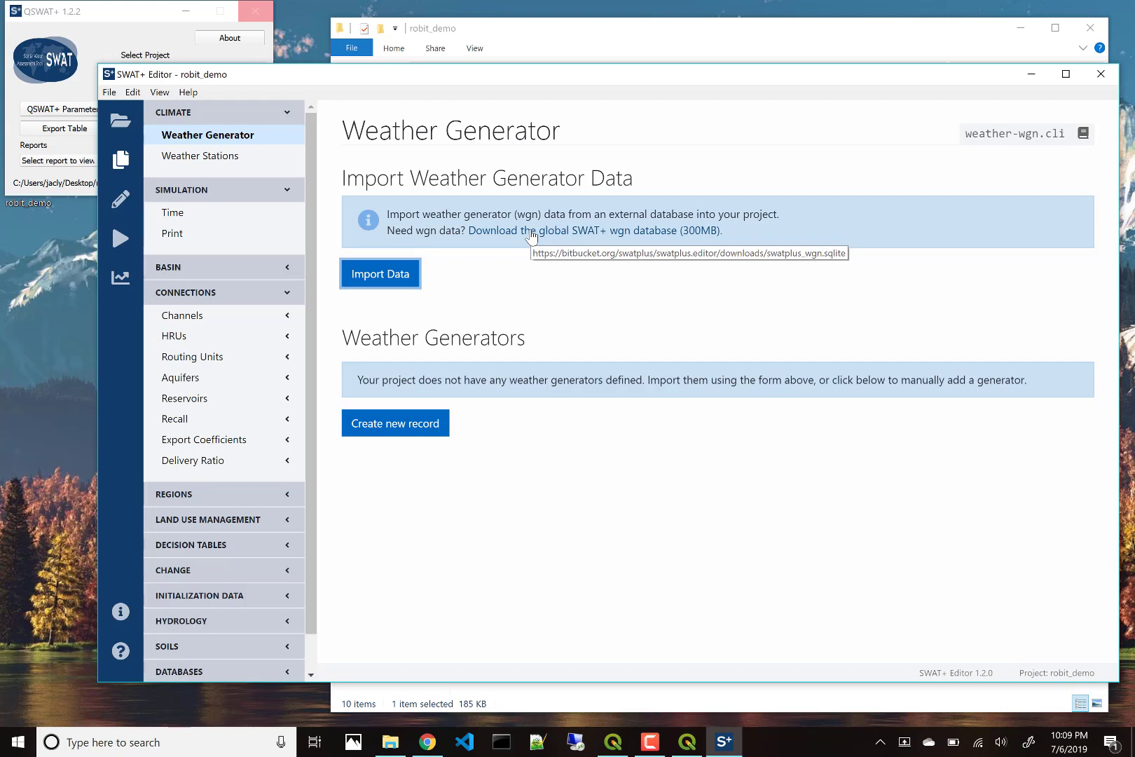
{"action": "left_click", "coordinate": [391, 282]}
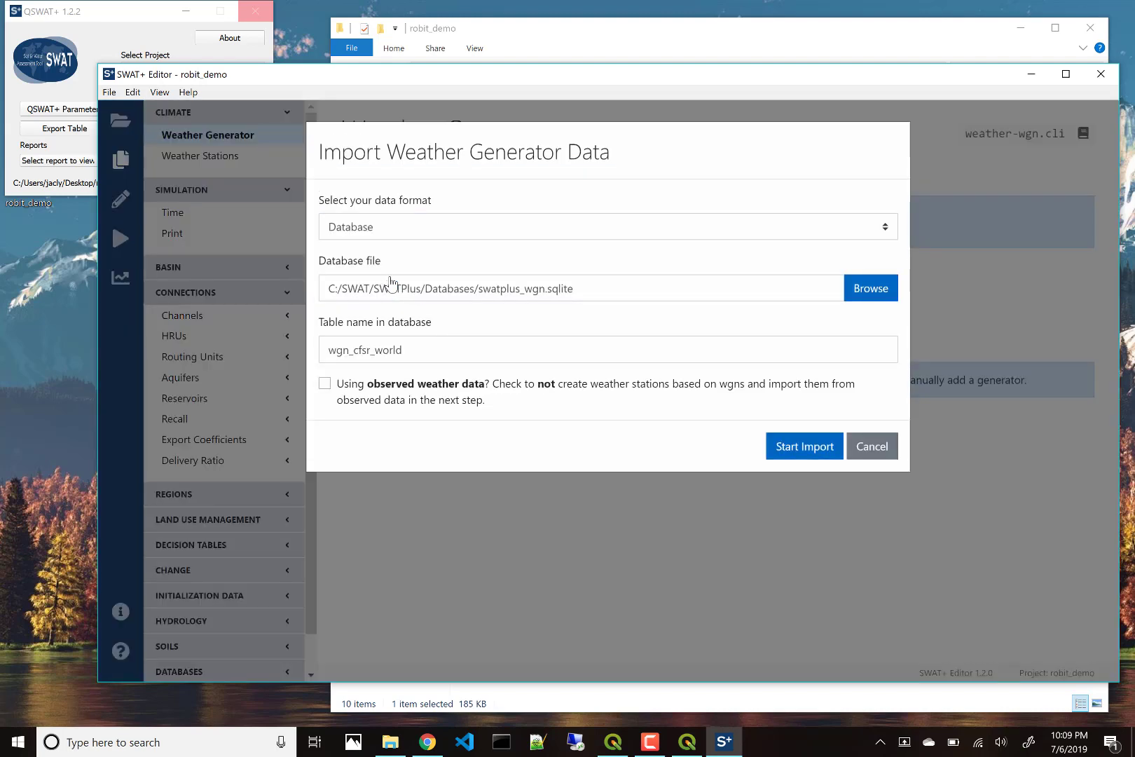
Step: Import weather generator bdrwgn from Wgn\WGEN_Robit_stat.csv and WGEN_Robit_mon.csv
{"action": "left_click", "coordinate": [420, 350]}
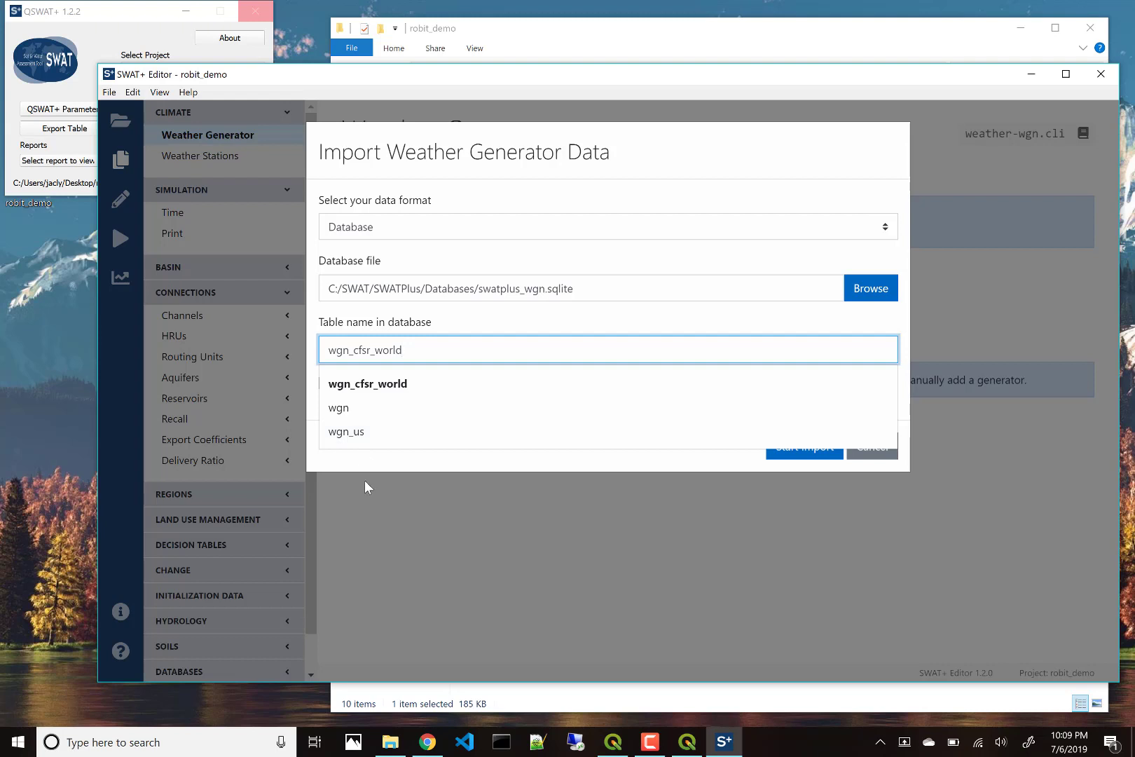
{"action": "left_click", "coordinate": [376, 462]}
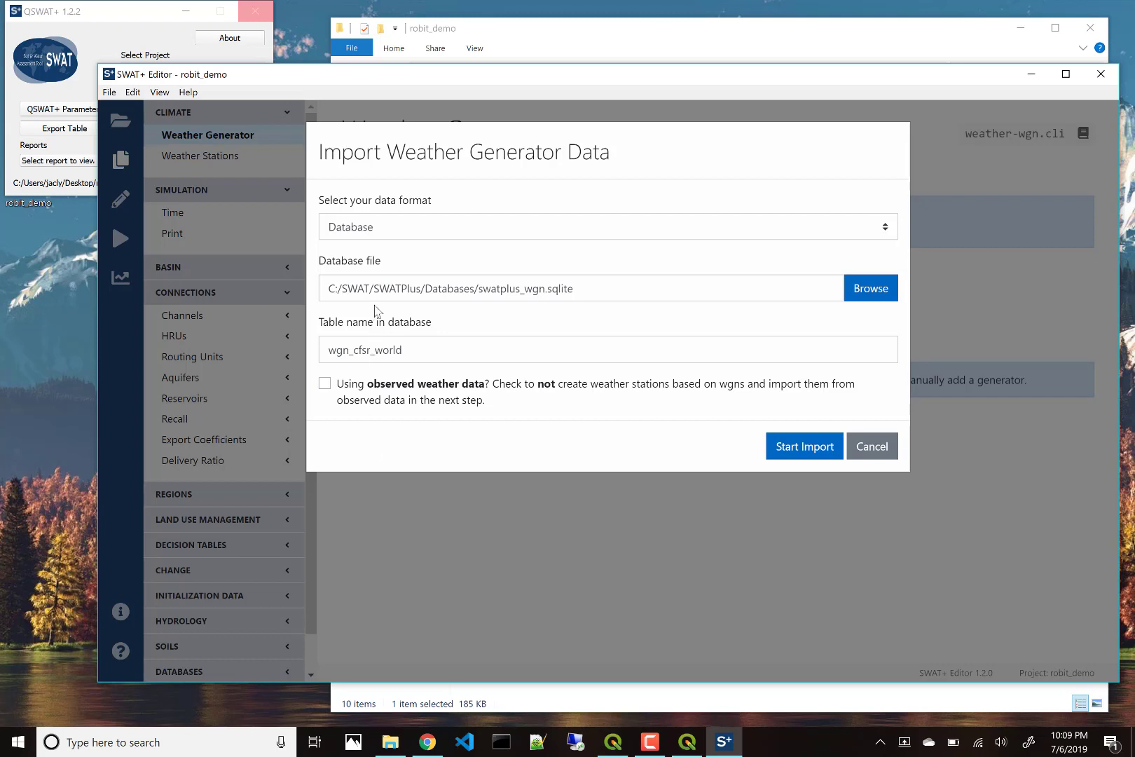
{"action": "left_click", "coordinate": [390, 234]}
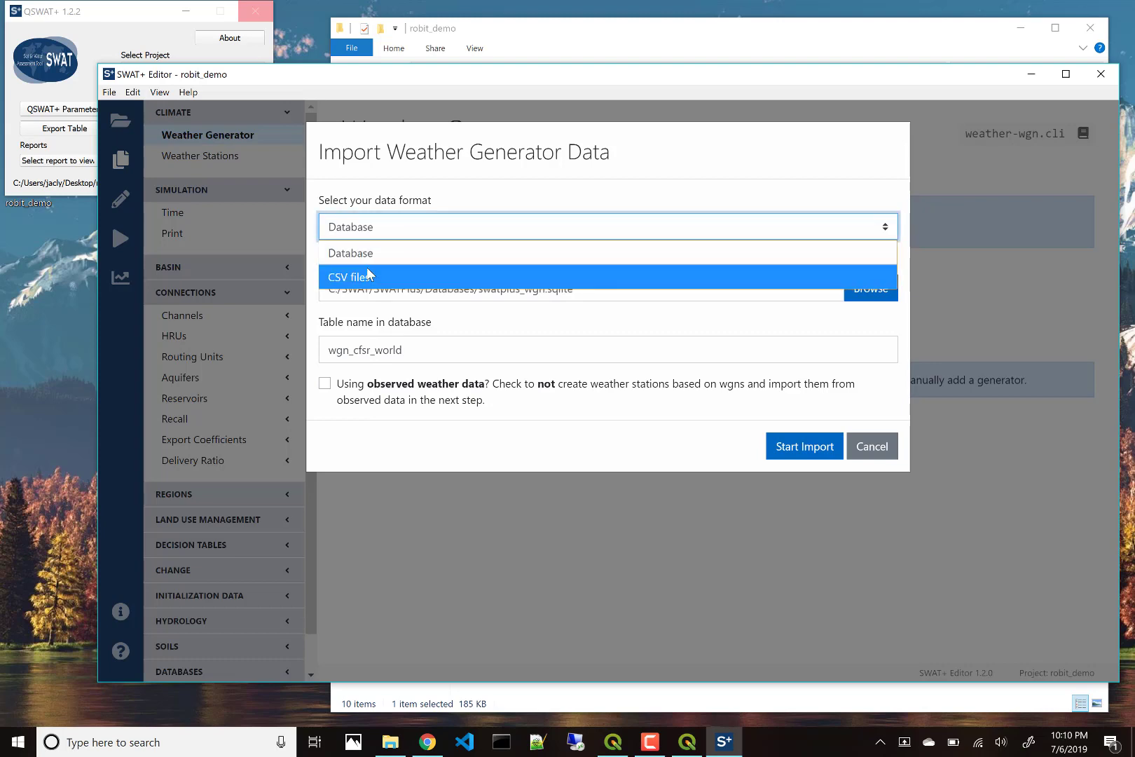
{"action": "left_click", "coordinate": [369, 279]}
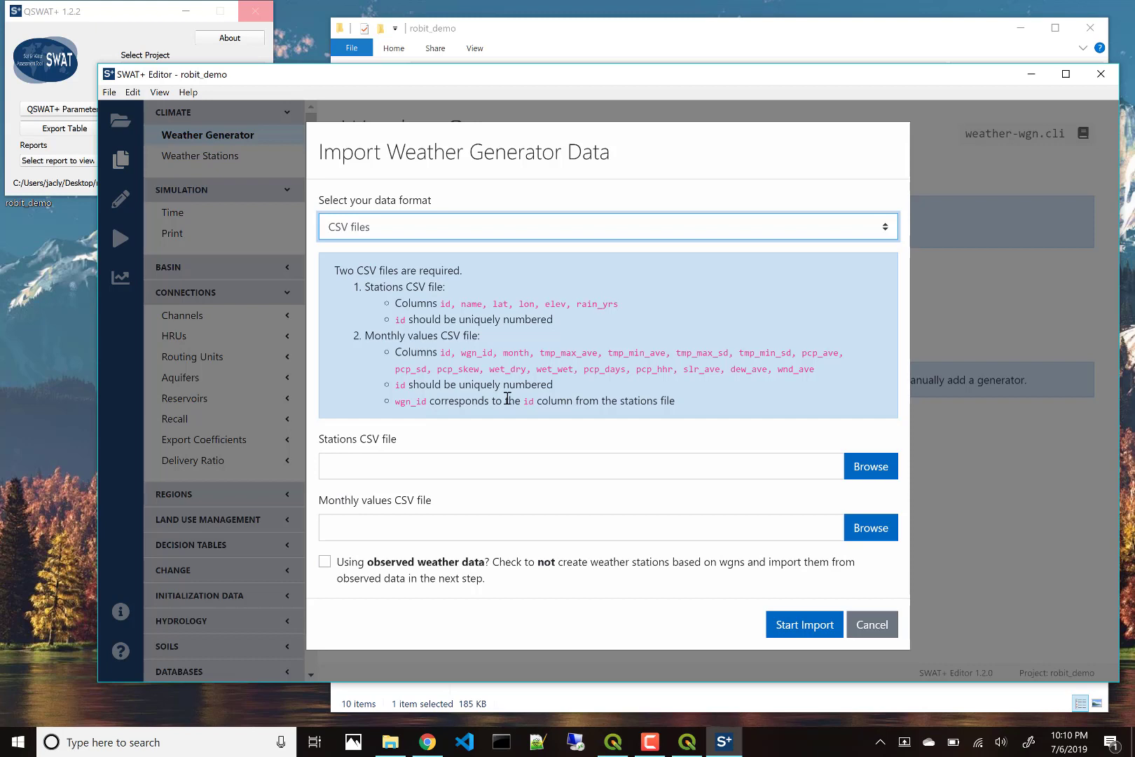
{"action": "left_click", "coordinate": [870, 471]}
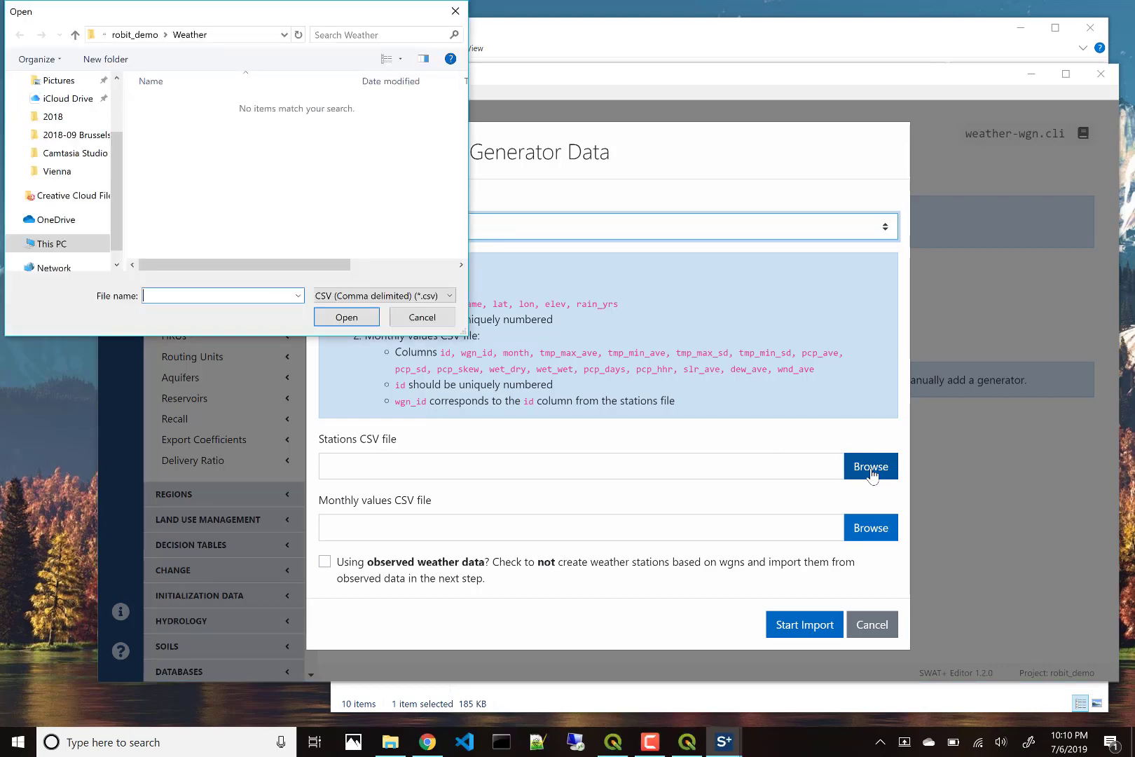
{"action": "left_click", "coordinate": [136, 35]}
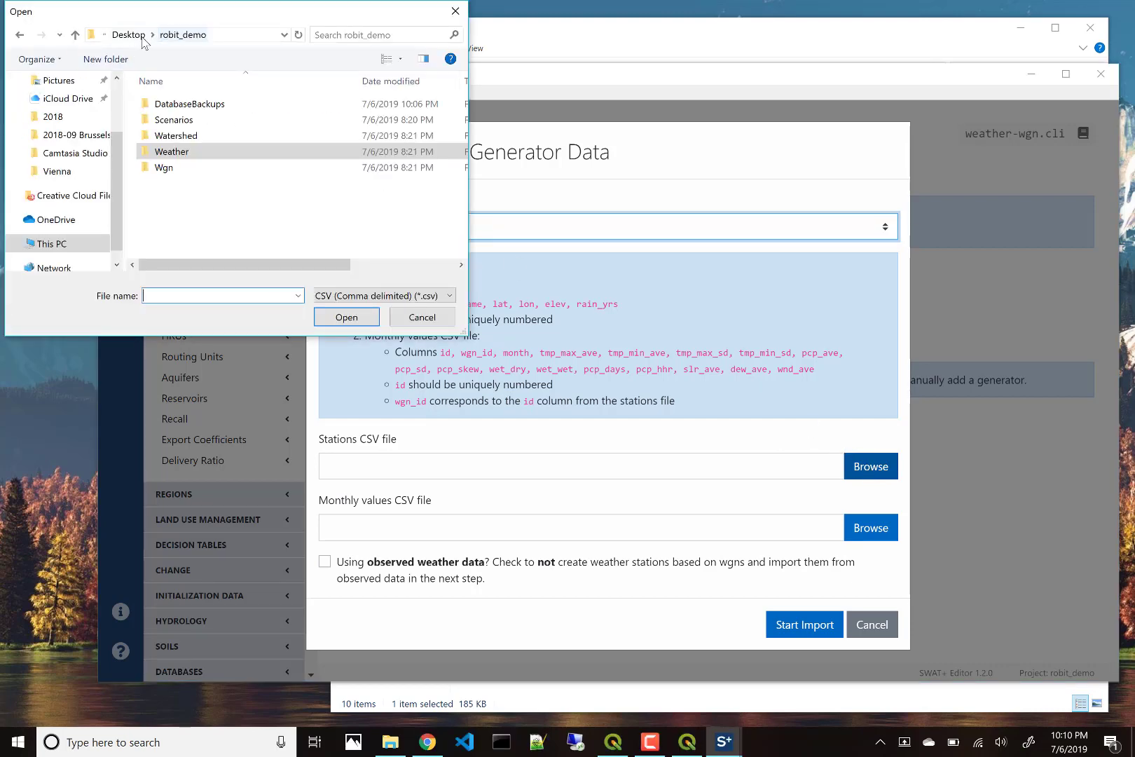
{"action": "double_click", "coordinate": [168, 168]}
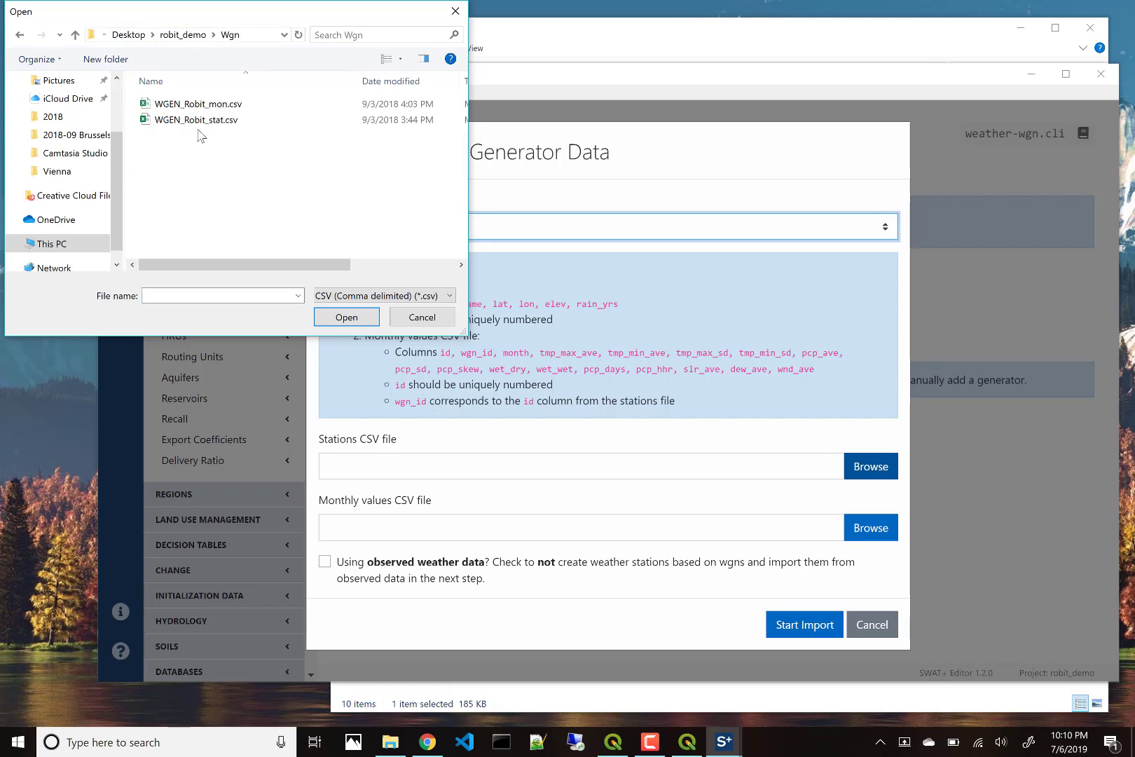
{"action": "double_click", "coordinate": [203, 121]}
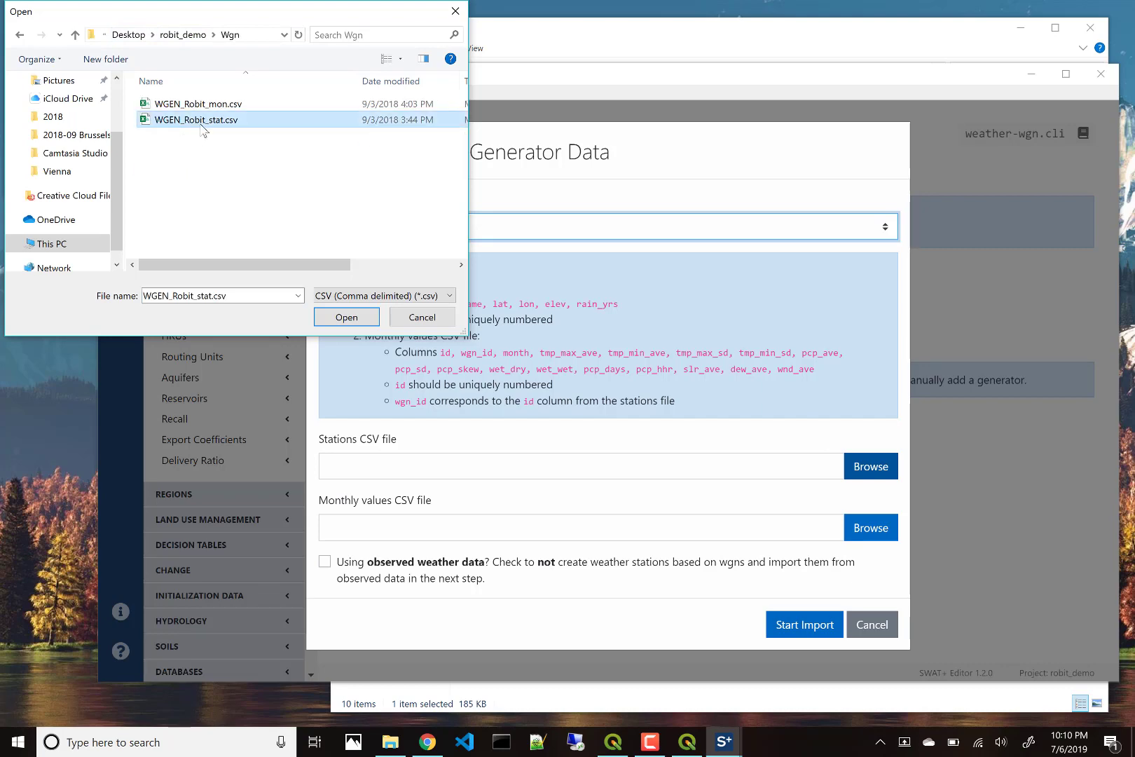
{"action": "left_click", "coordinate": [863, 531]}
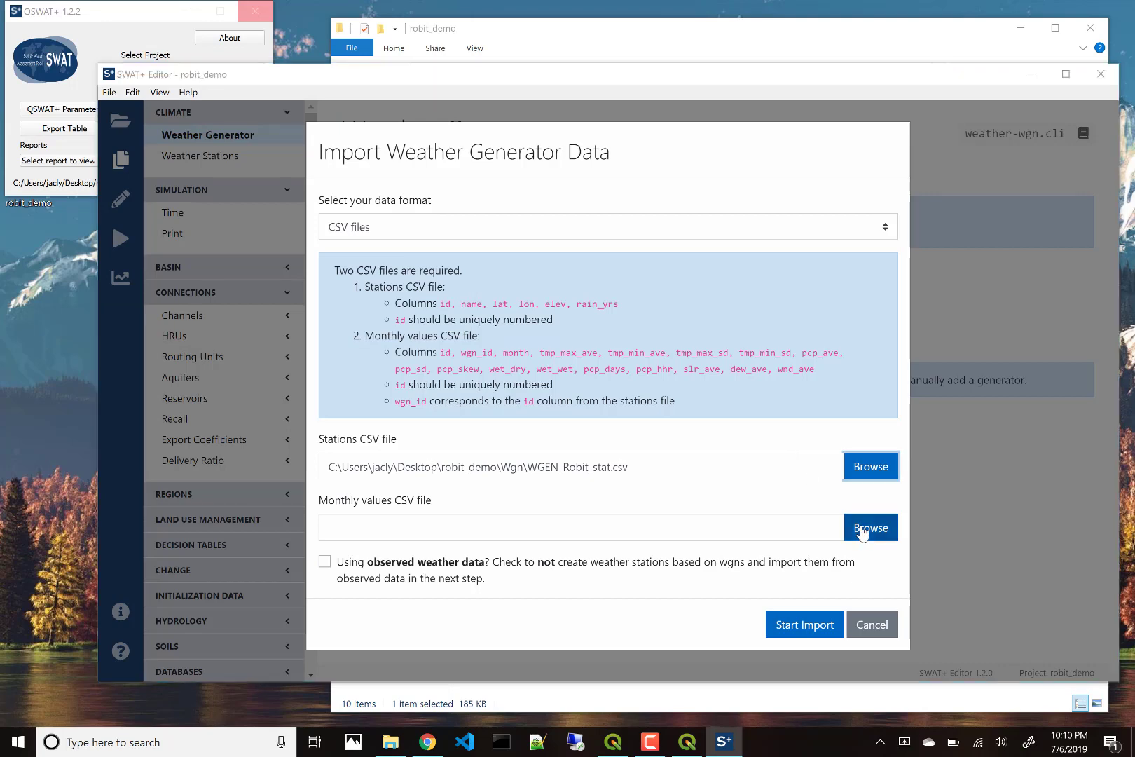
{"action": "double_click", "coordinate": [189, 105]}
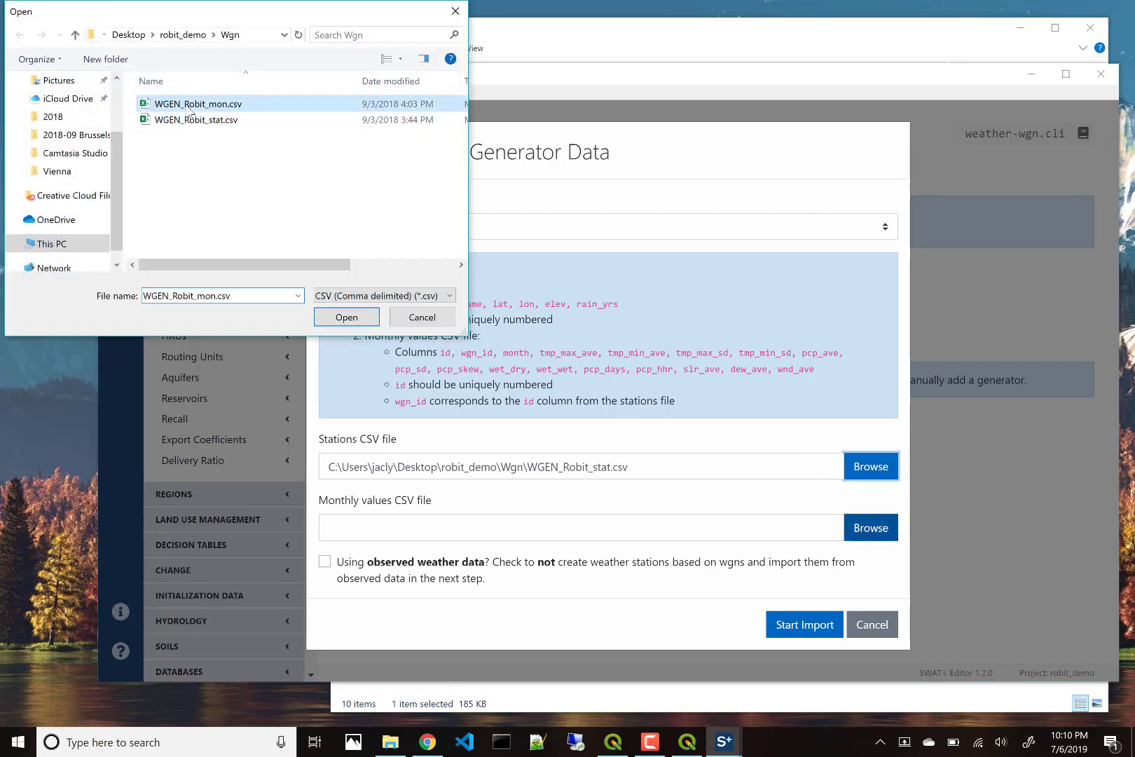
{"action": "left_click", "coordinate": [817, 624]}
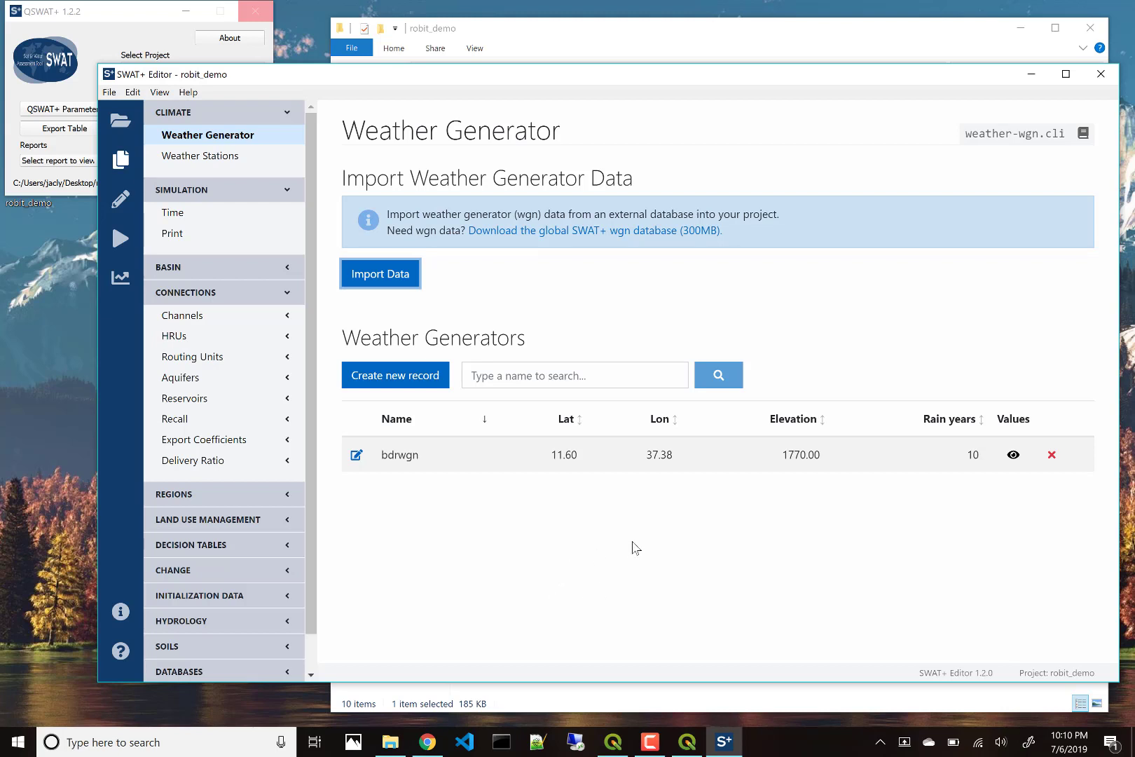
{"action": "left_click", "coordinate": [356, 457]}
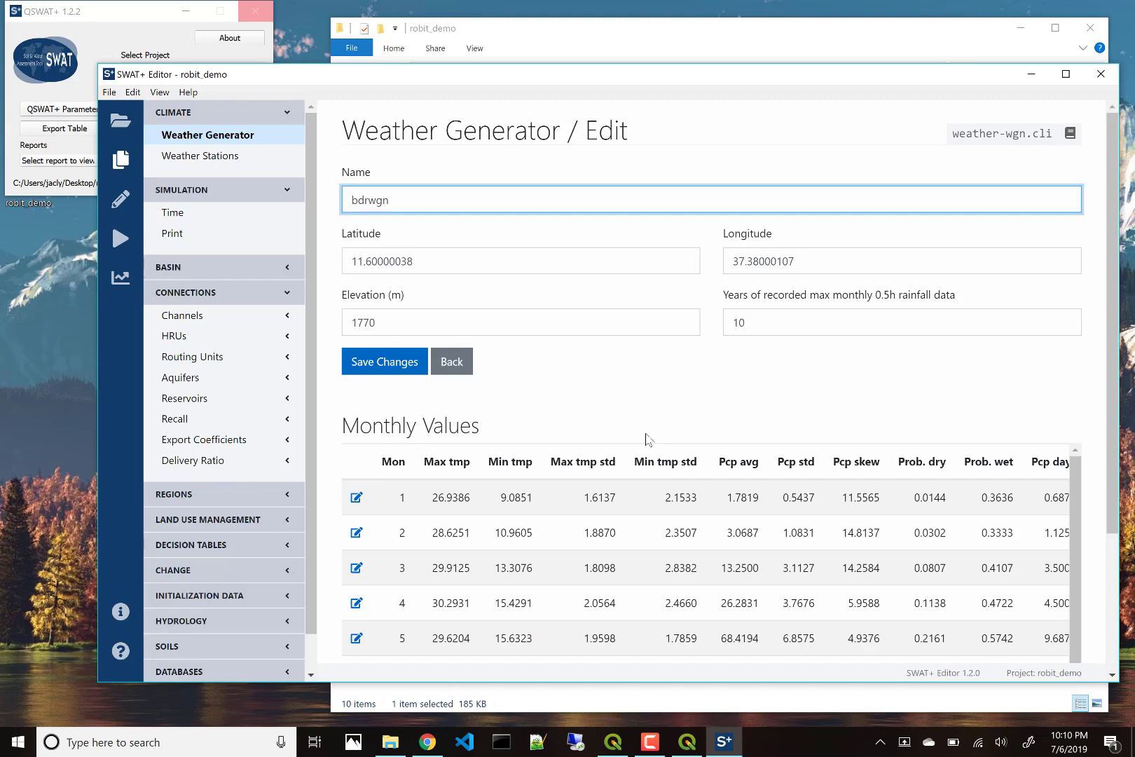
{"action": "scroll", "coordinate": [641, 441], "scroll_direction": "down", "scroll_amount": 3}
{"action": "scroll", "coordinate": [639, 440], "scroll_direction": "up", "scroll_amount": 3}
{"action": "left_click", "coordinate": [444, 373]}
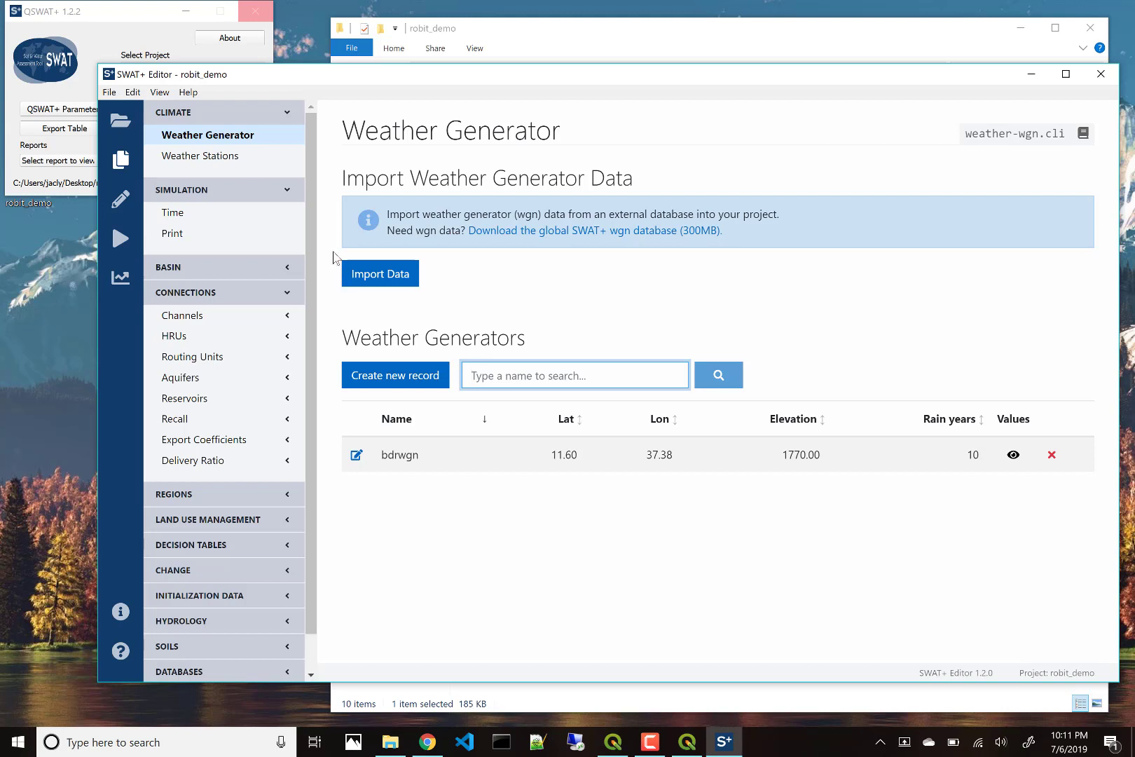
{"action": "left_click", "coordinate": [230, 160]}
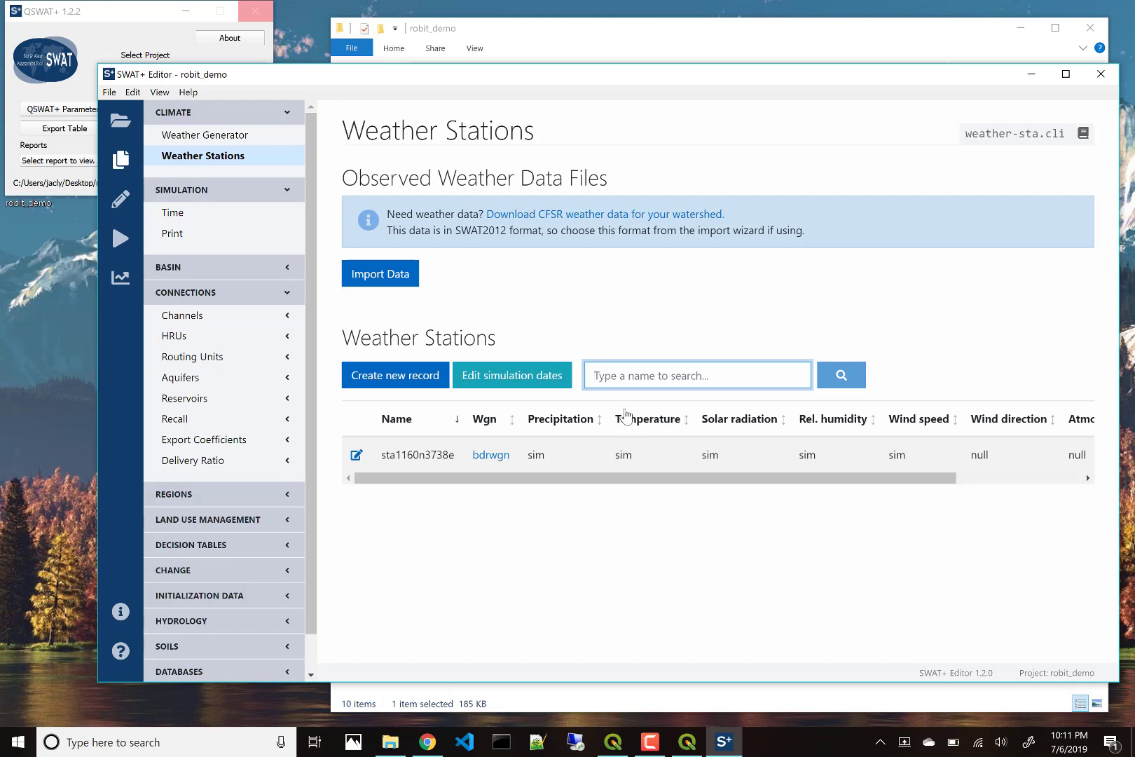
{"action": "left_click", "coordinate": [402, 287]}
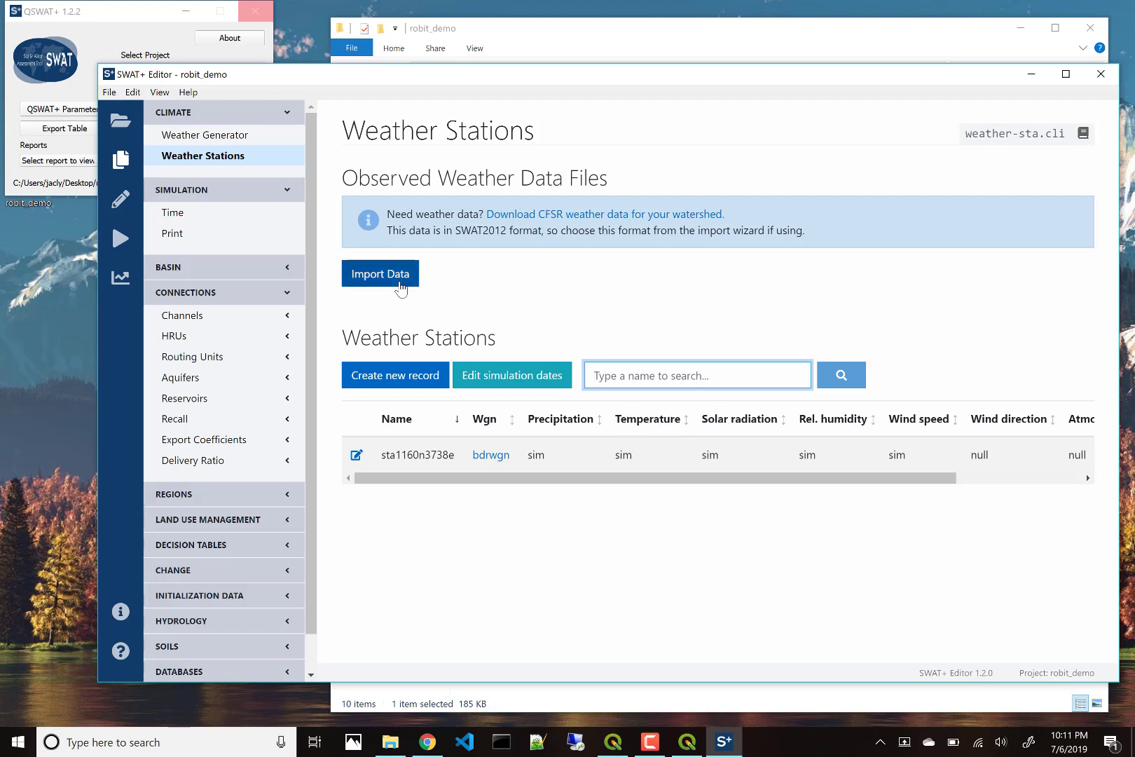
{"action": "left_click", "coordinate": [400, 287]}
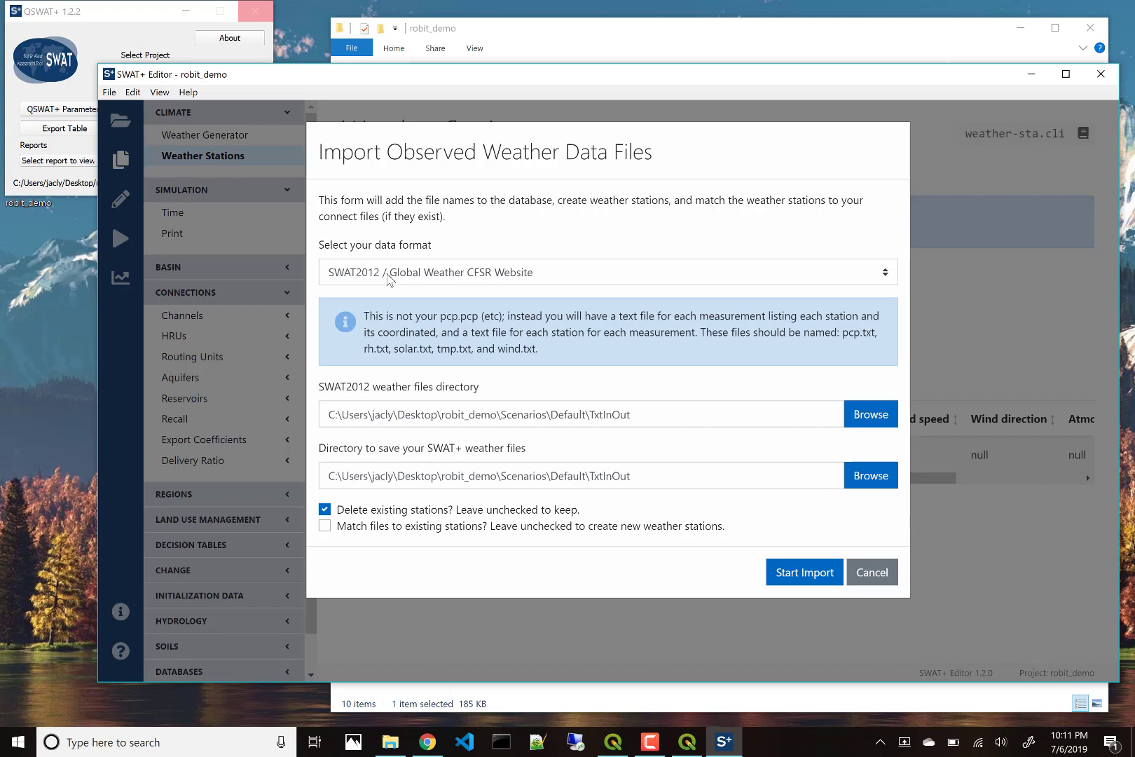
{"action": "left_click", "coordinate": [387, 279]}
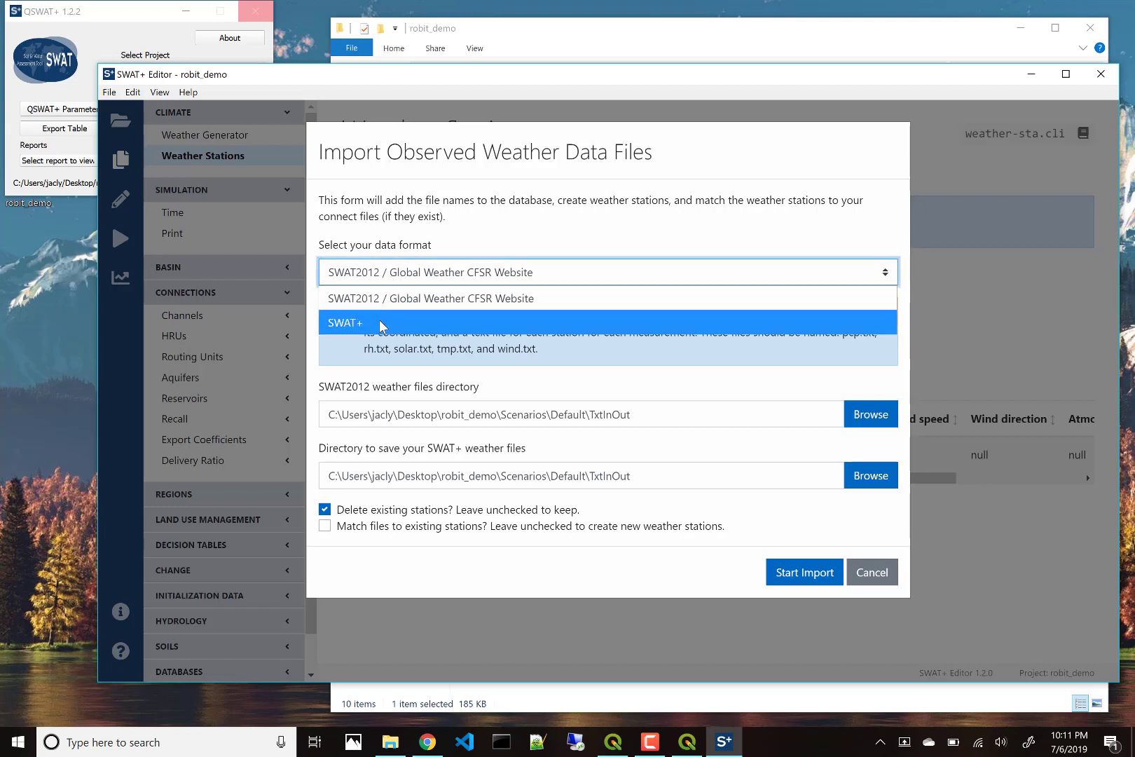
{"action": "left_click", "coordinate": [392, 275]}
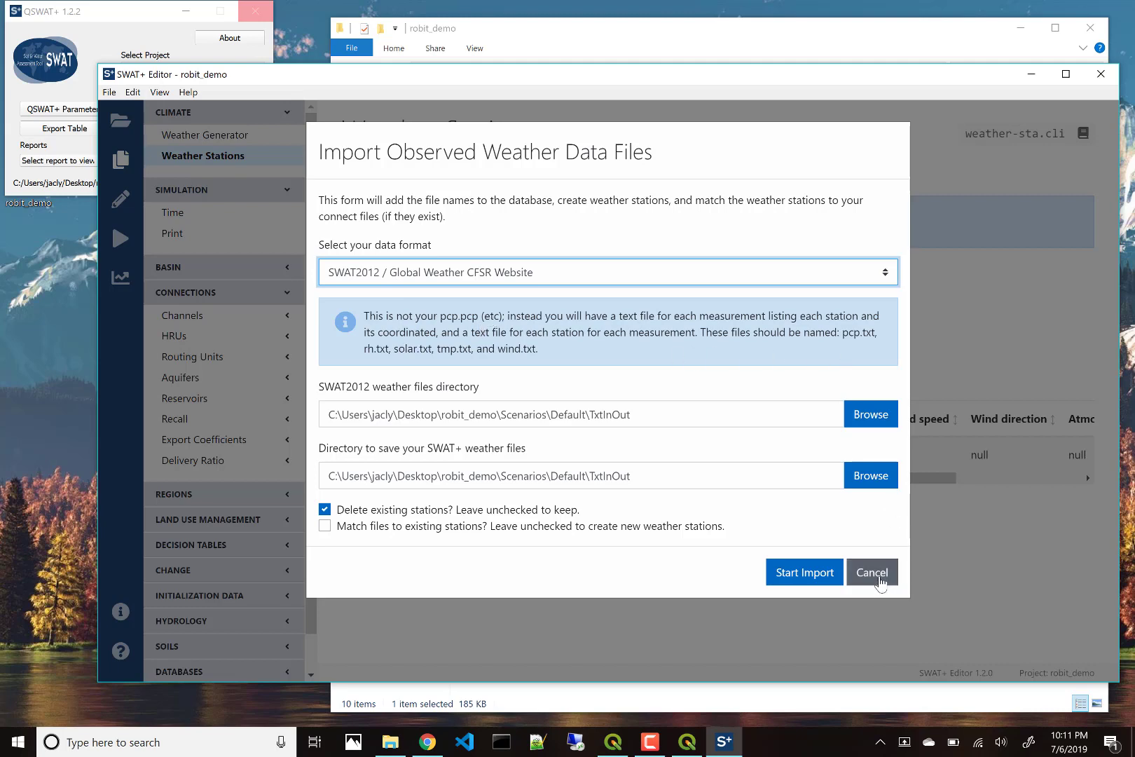
{"action": "left_click", "coordinate": [880, 579]}
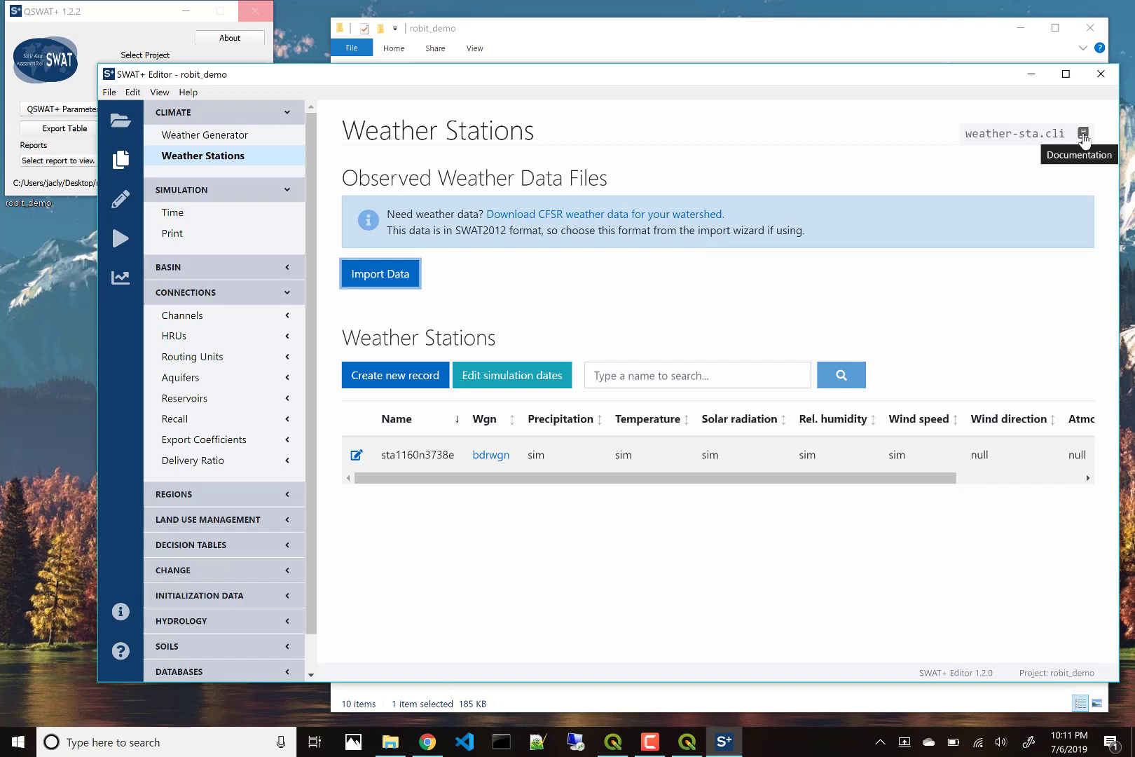
Step: Open the Climate documentation at the SWAT2012/Global Weather Data CFSR file format section
{"action": "left_click", "coordinate": [1084, 135]}
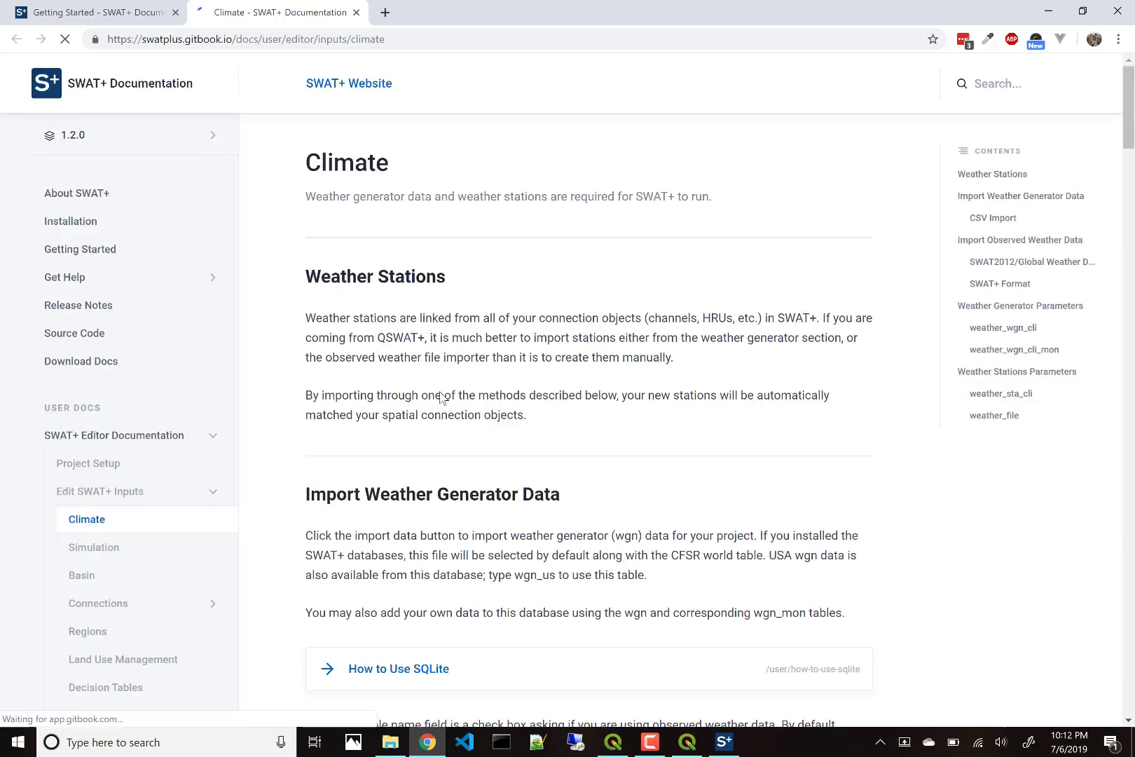
{"action": "scroll", "coordinate": [445, 450], "scroll_direction": "down", "scroll_amount": 1}
{"action": "scroll", "coordinate": [445, 450], "scroll_direction": "down", "scroll_amount": 10}
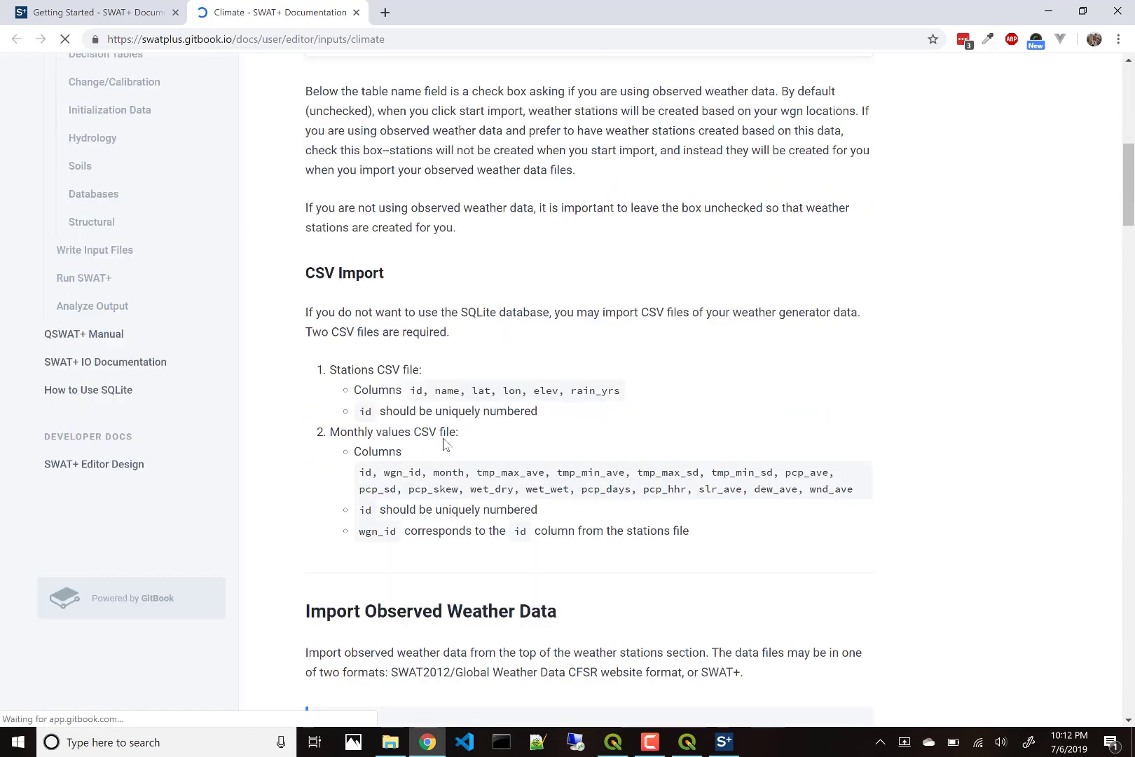
{"action": "scroll", "coordinate": [444, 438], "scroll_direction": "down", "scroll_amount": 10}
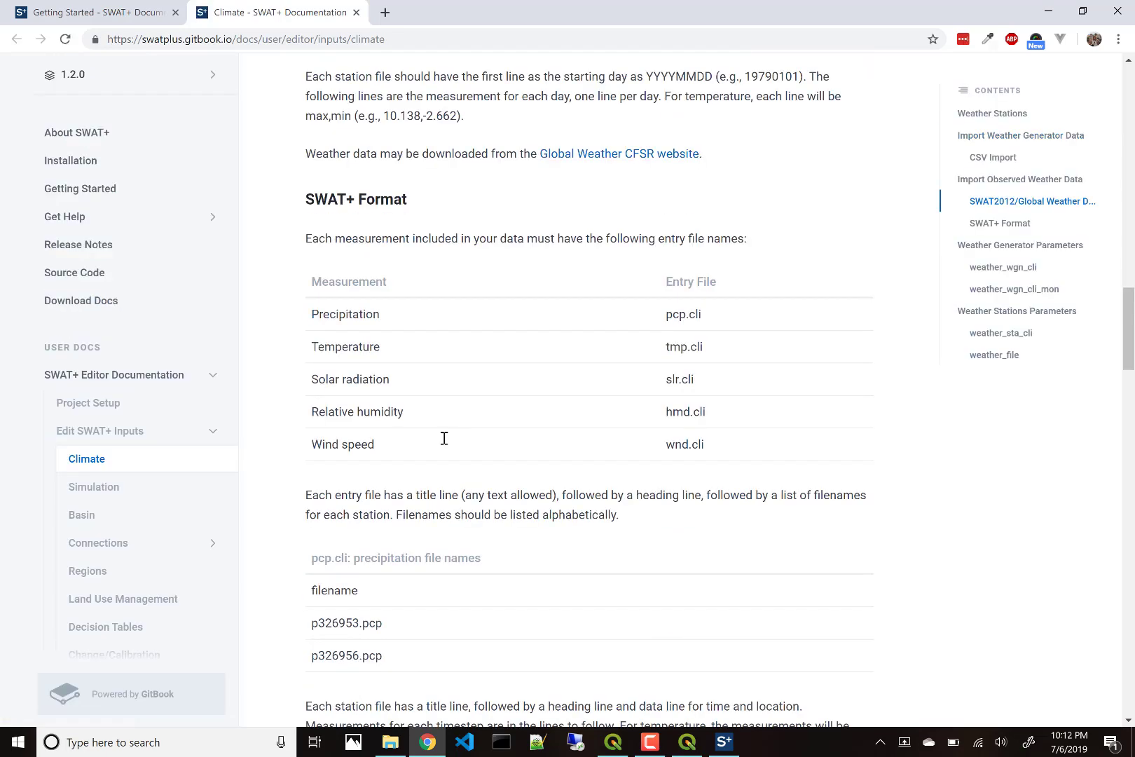
{"action": "scroll", "coordinate": [444, 439], "scroll_direction": "up", "scroll_amount": 10}
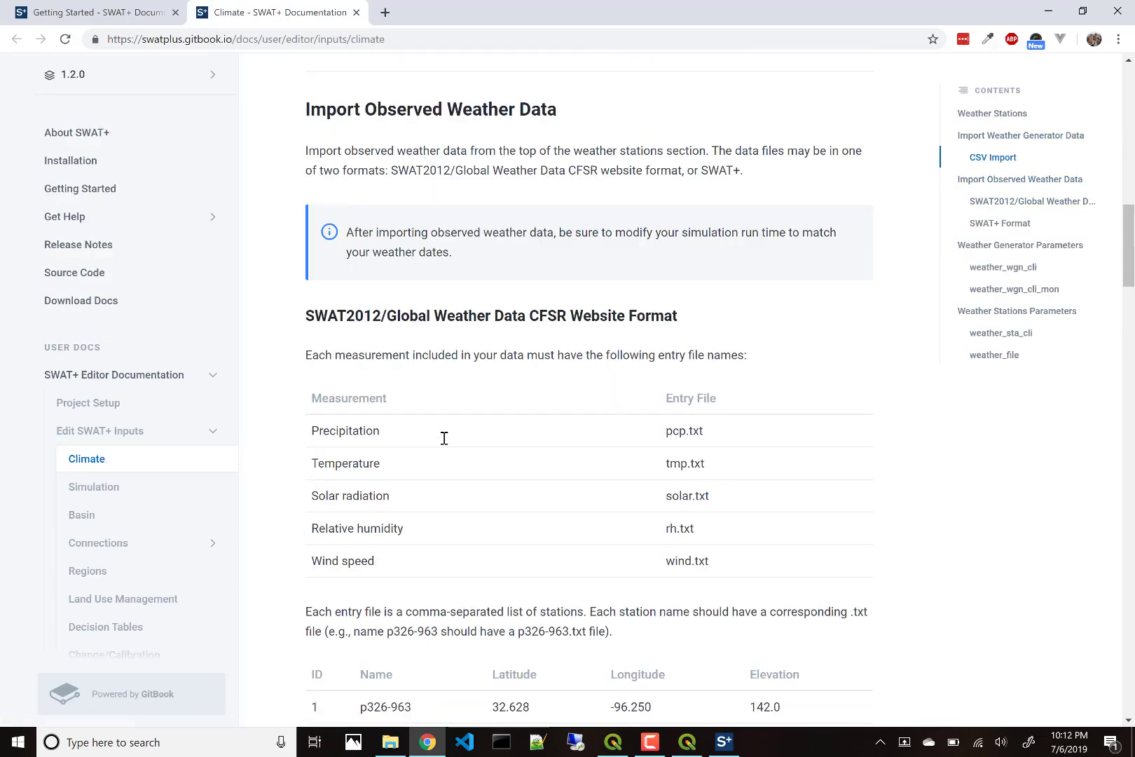
{"action": "scroll", "coordinate": [445, 438], "scroll_direction": "down", "scroll_amount": 2}
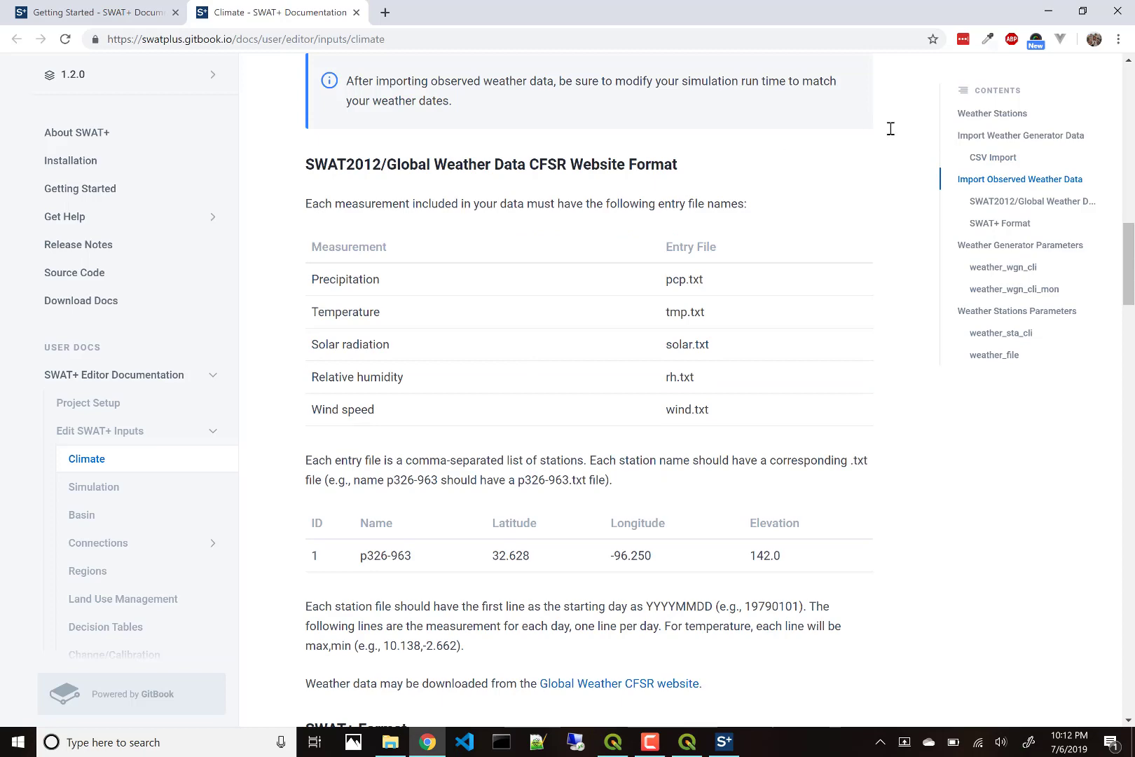
Step: Import observed SWAT2012 weather files (robpcp.pcp, robtmp.tmp, etc.) from the robit_demo Weather folder
{"action": "left_click", "coordinate": [1049, 12]}
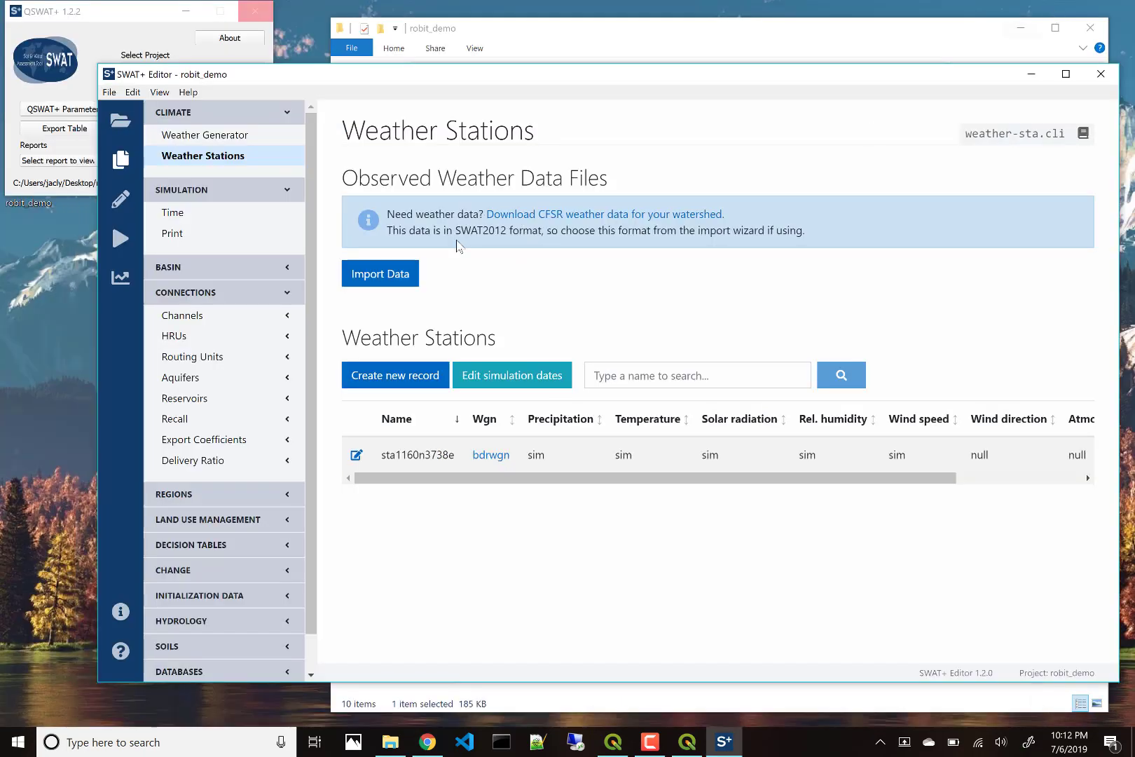
{"action": "left_click", "coordinate": [384, 280]}
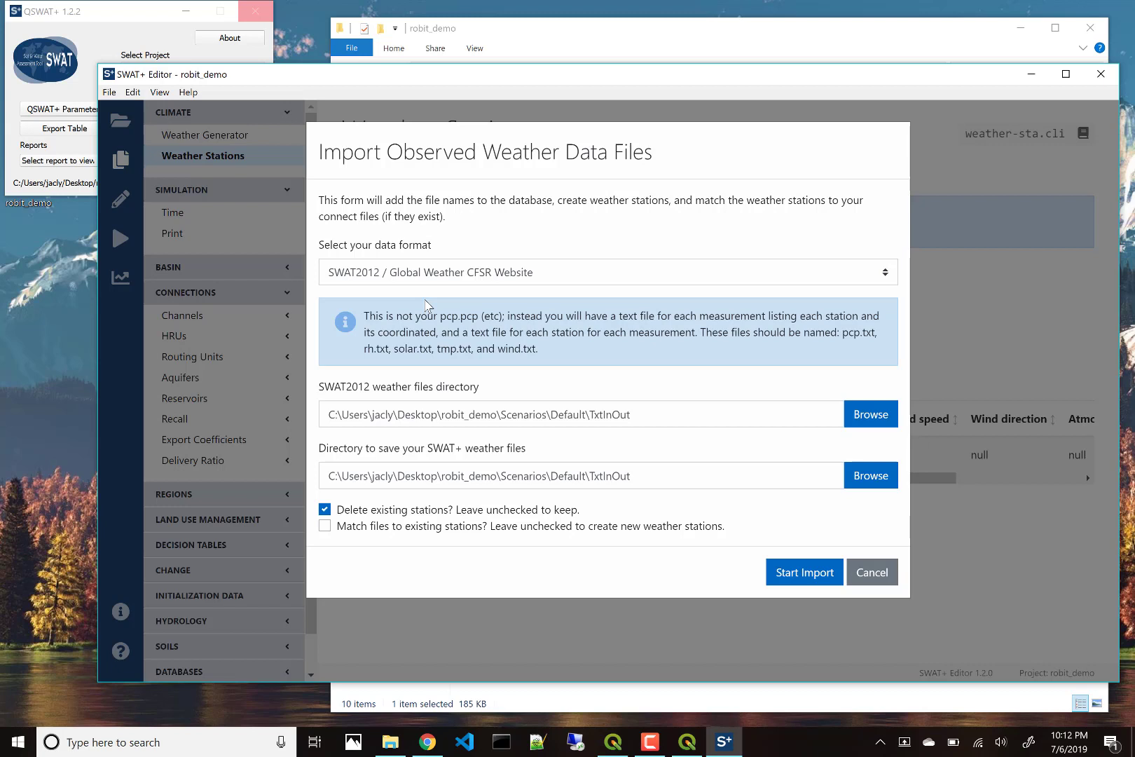
{"action": "left_click", "coordinate": [887, 419]}
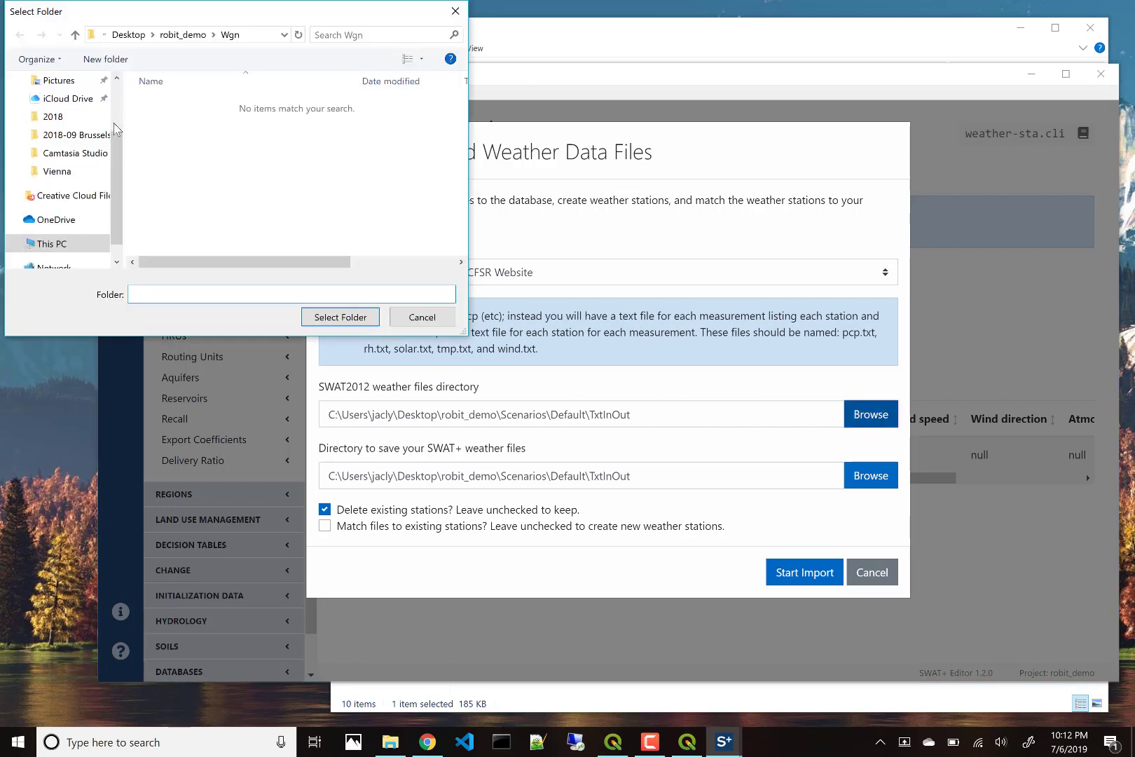
{"action": "left_click", "coordinate": [186, 39]}
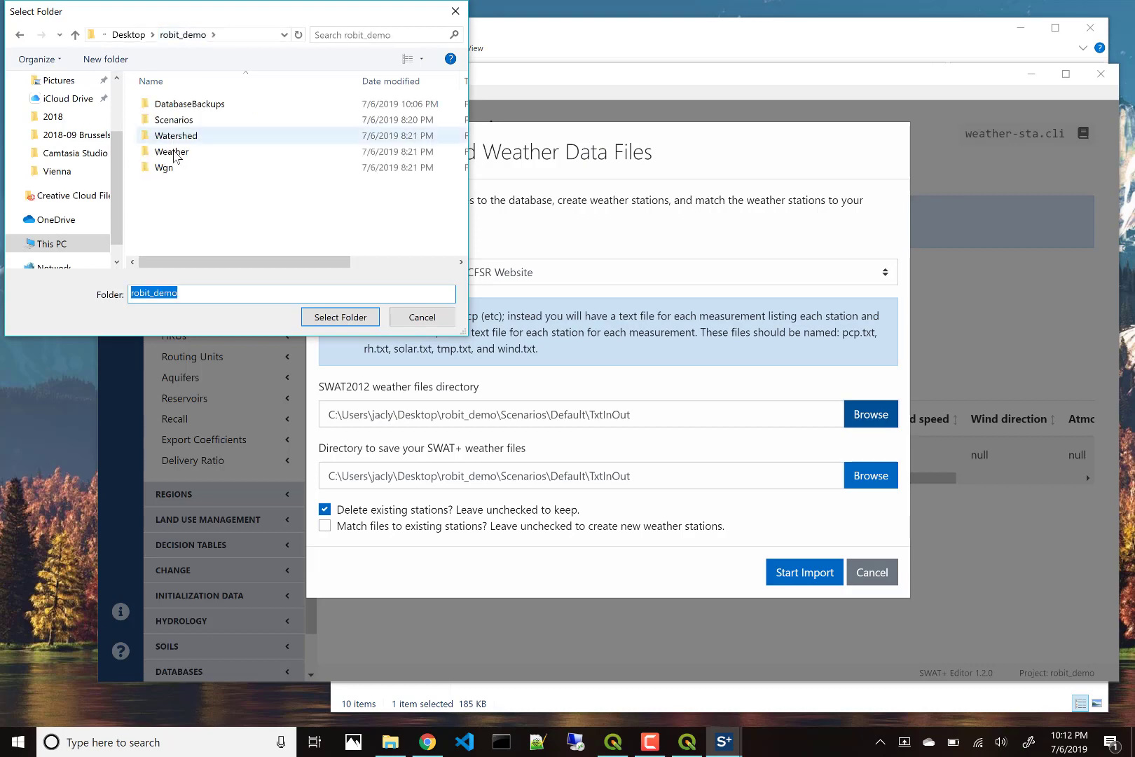
{"action": "double_click", "coordinate": [174, 151]}
{"action": "left_click", "coordinate": [340, 317]}
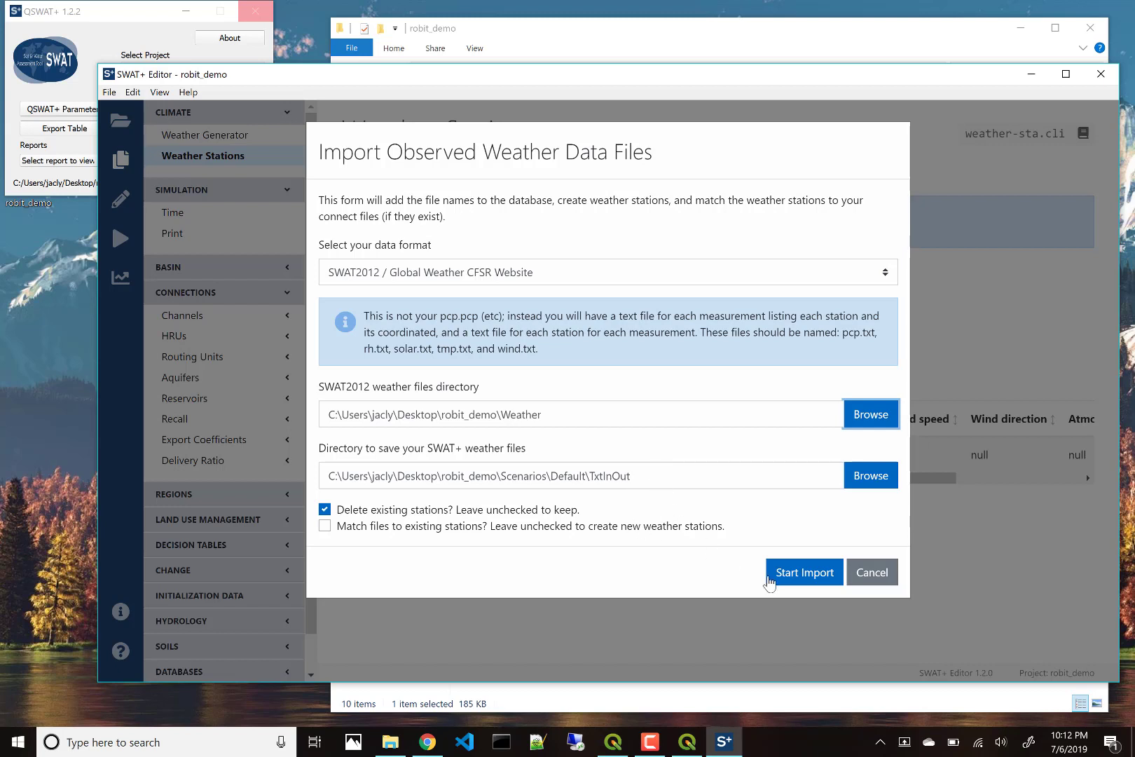
{"action": "left_click", "coordinate": [800, 572]}
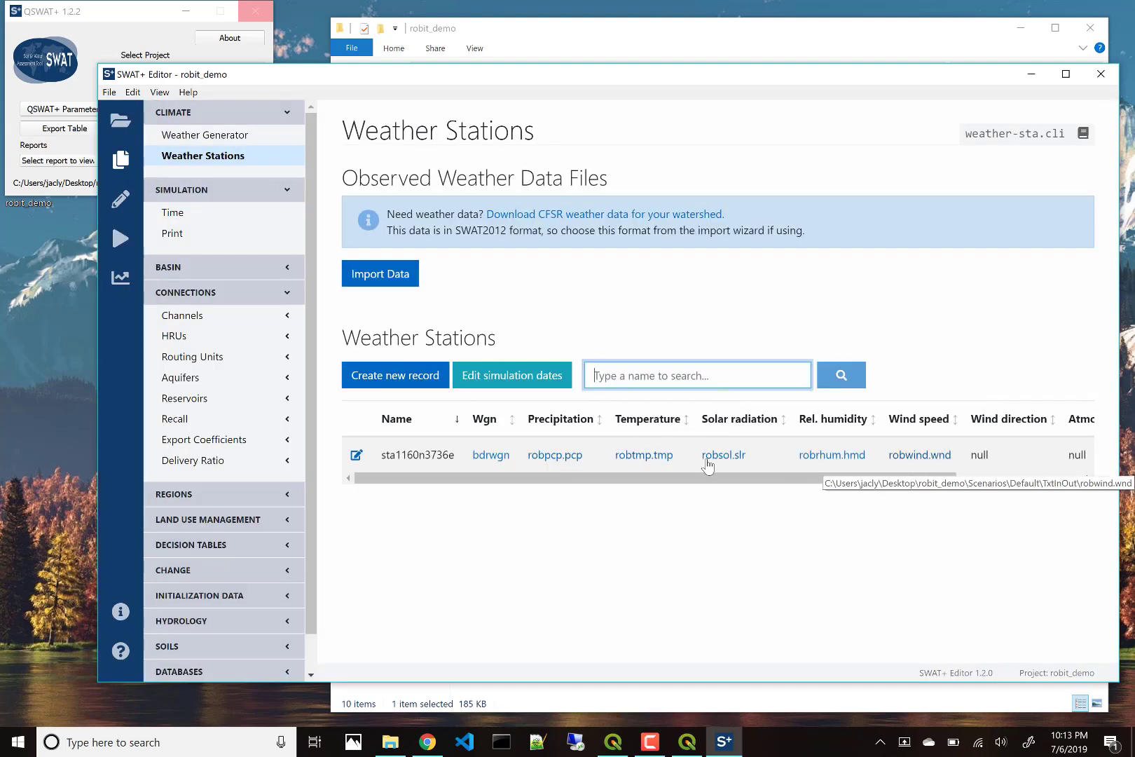
{"action": "left_click", "coordinate": [556, 461]}
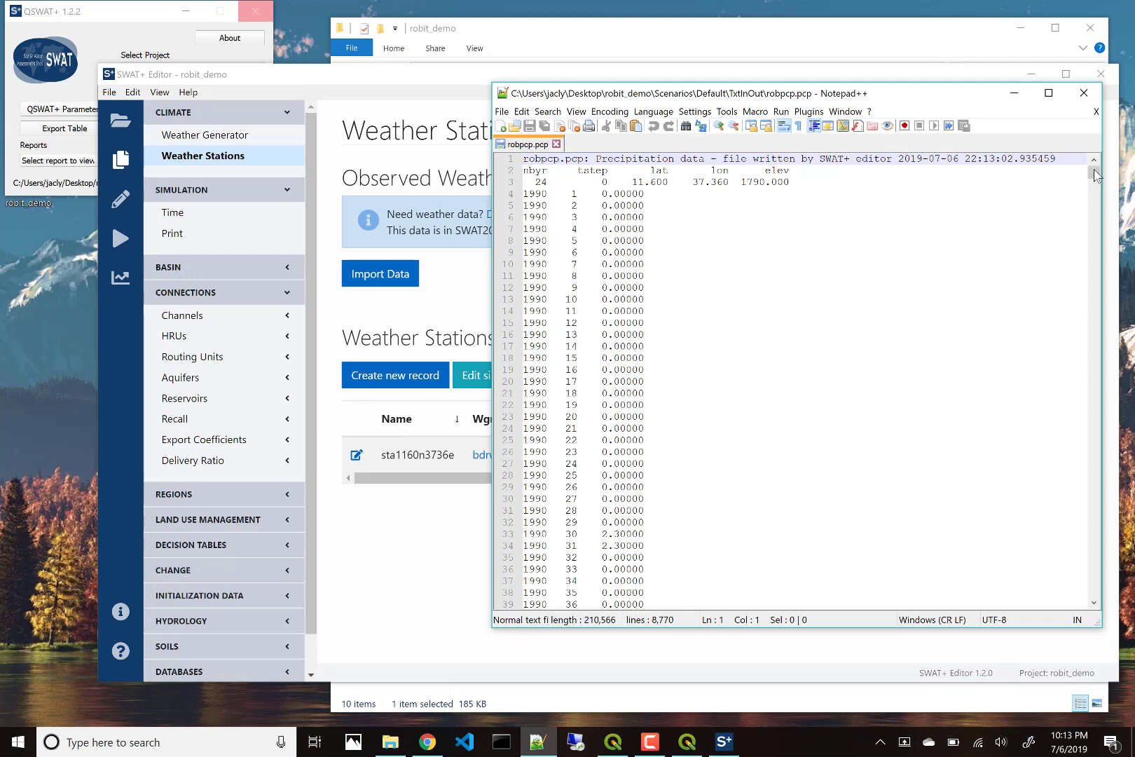
{"action": "left_click_drag", "start_coordinate": [1097, 175], "coordinate": [1095, 609]}
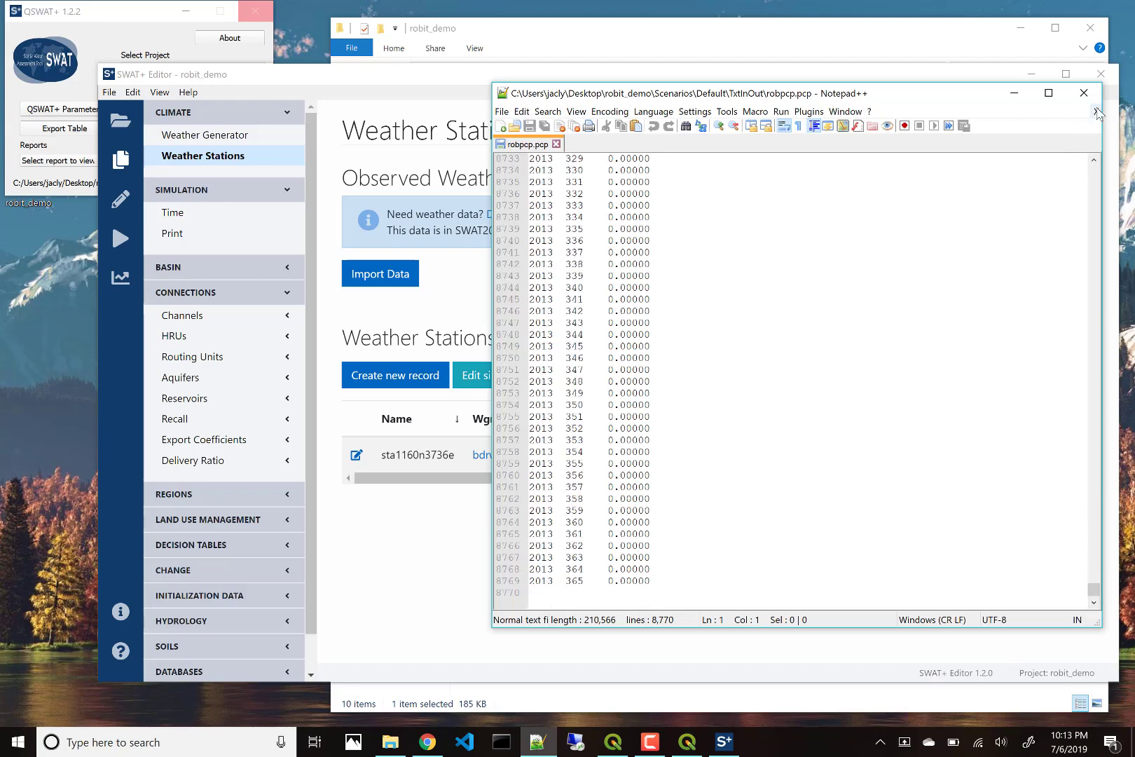
{"action": "left_click", "coordinate": [1095, 111]}
{"action": "left_click", "coordinate": [1084, 92]}
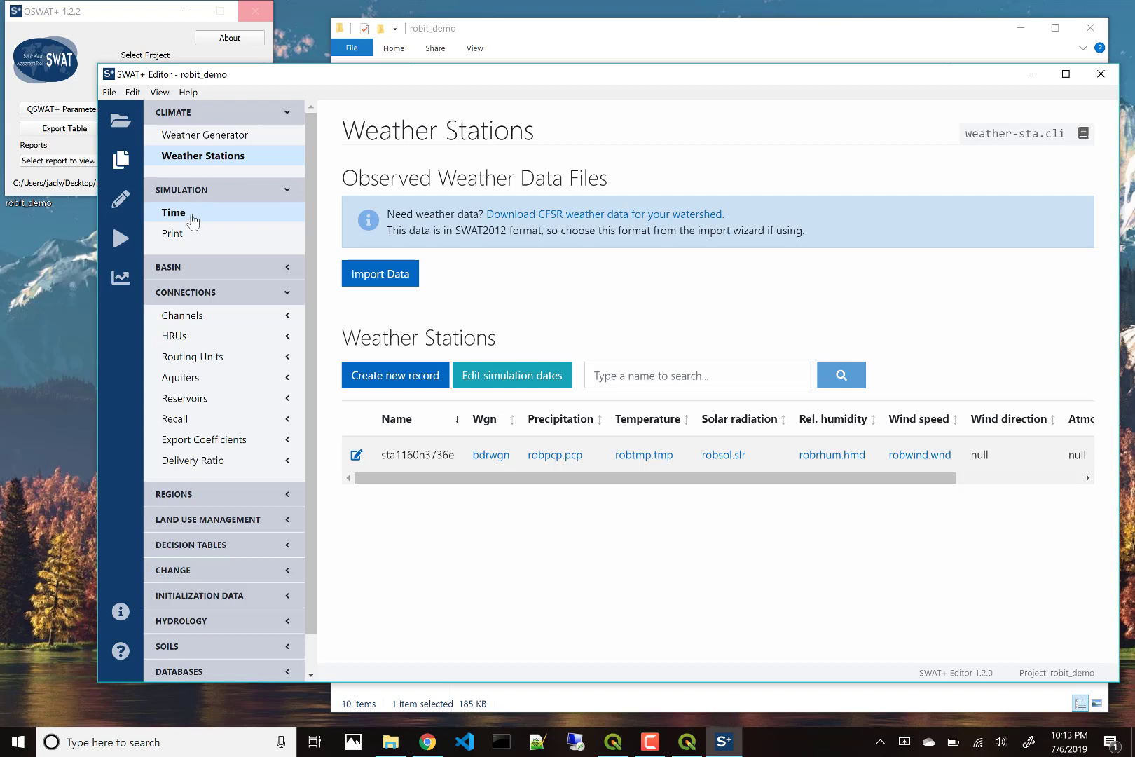
Step: Change the simulation ending year from 2013 to 2000 and save it
{"action": "left_click", "coordinate": [193, 220]}
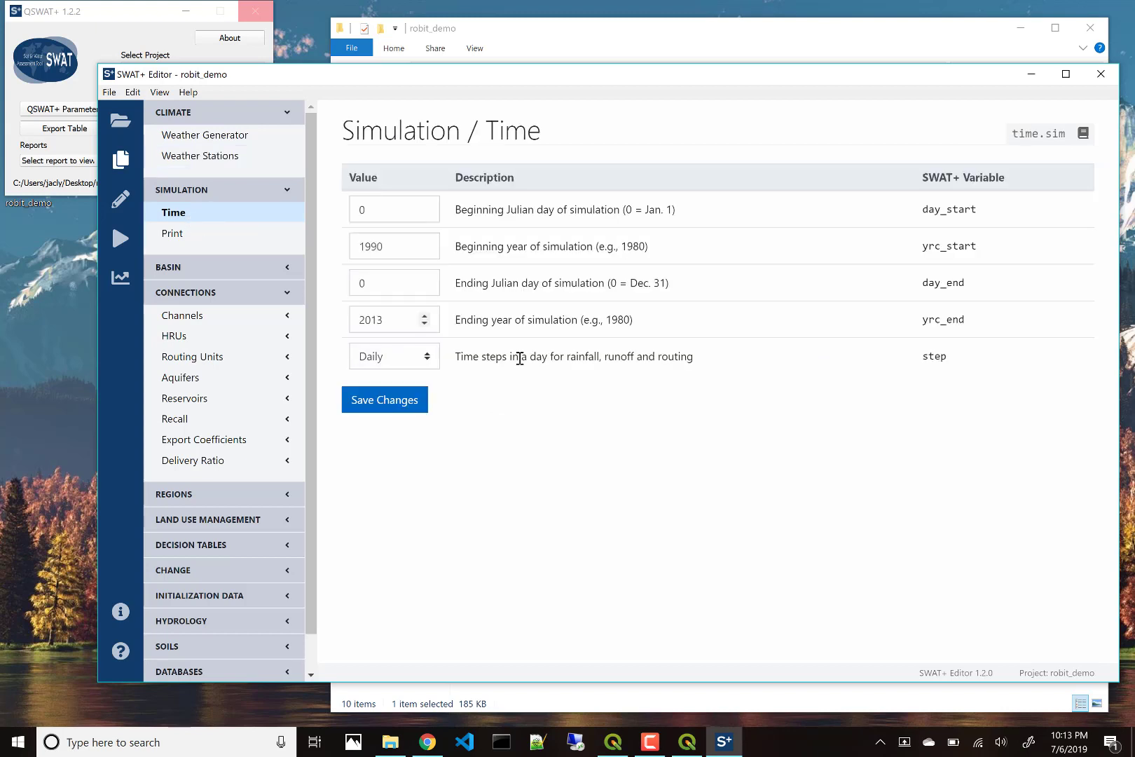
{"action": "left_click", "coordinate": [381, 321]}
{"action": "left_click_drag", "start_coordinate": [381, 322], "coordinate": [372, 320]}
{"action": "type", "text": "00"}
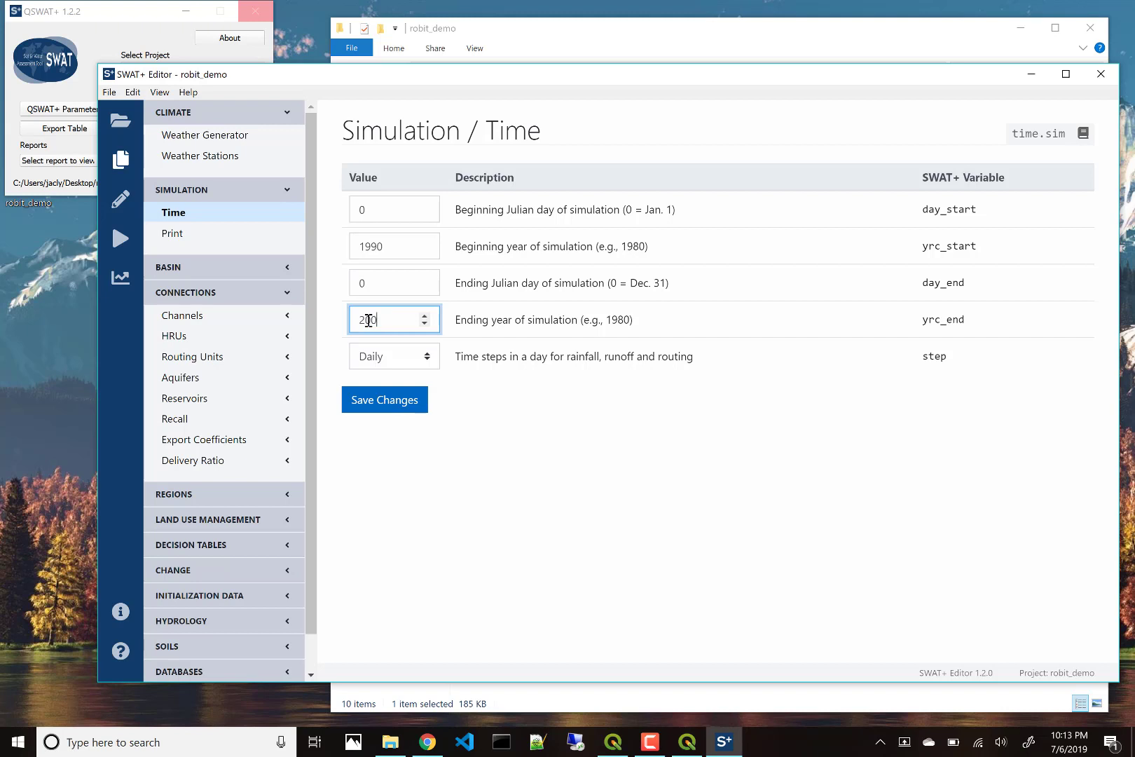
{"action": "left_click", "coordinate": [387, 408]}
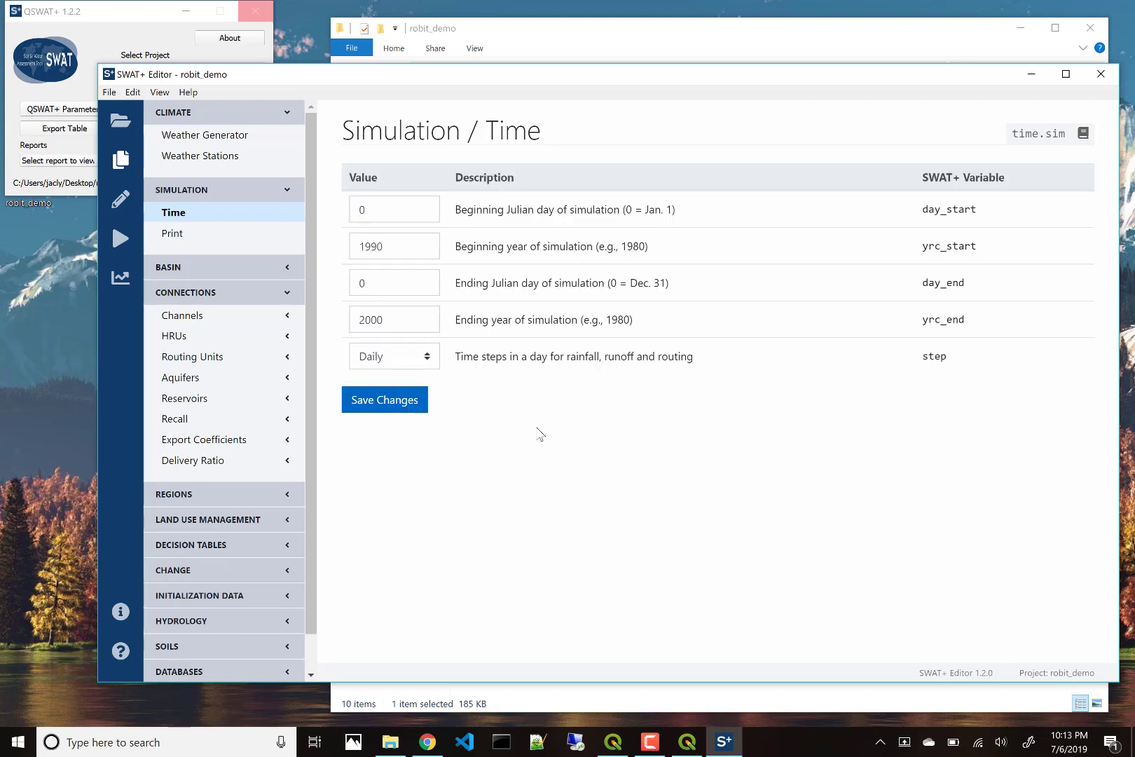
{"action": "left_click", "coordinate": [202, 239]}
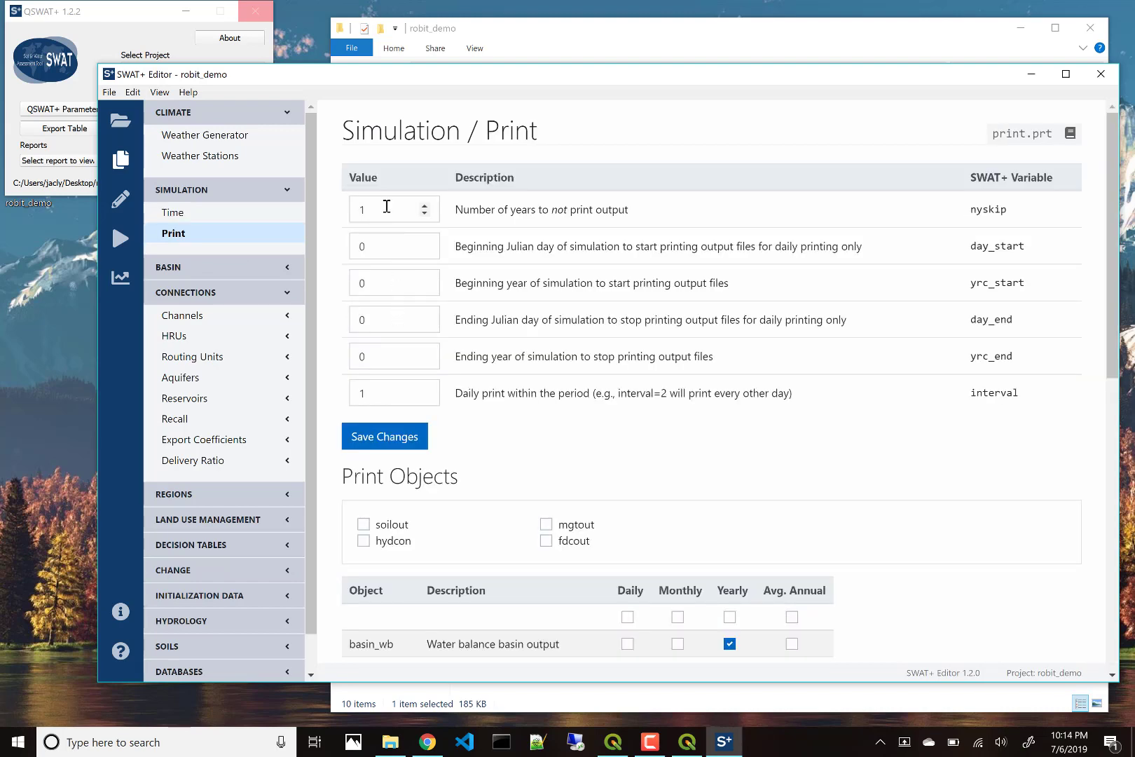
Step: Set nyskip to 3, turn on monthly channel_sd output, and save the print settings
{"action": "left_click", "coordinate": [422, 205]}
{"action": "left_click", "coordinate": [424, 205]}
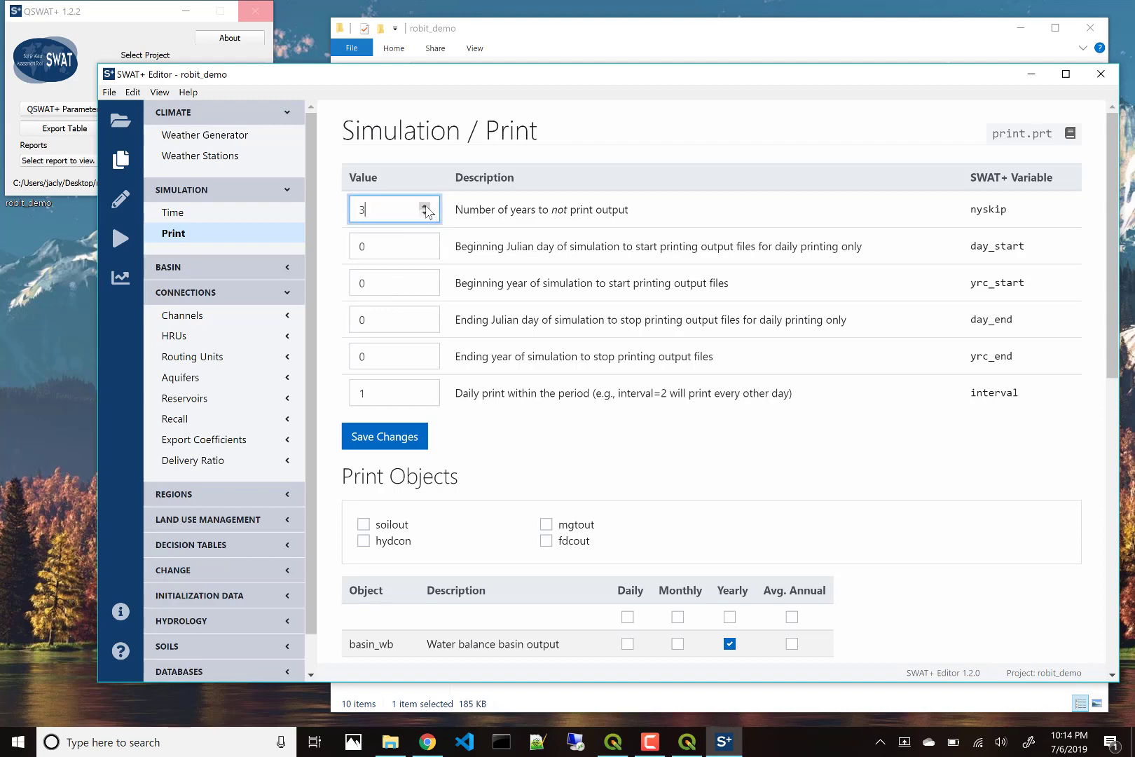
{"action": "scroll", "coordinate": [665, 499], "scroll_direction": "down", "scroll_amount": 3}
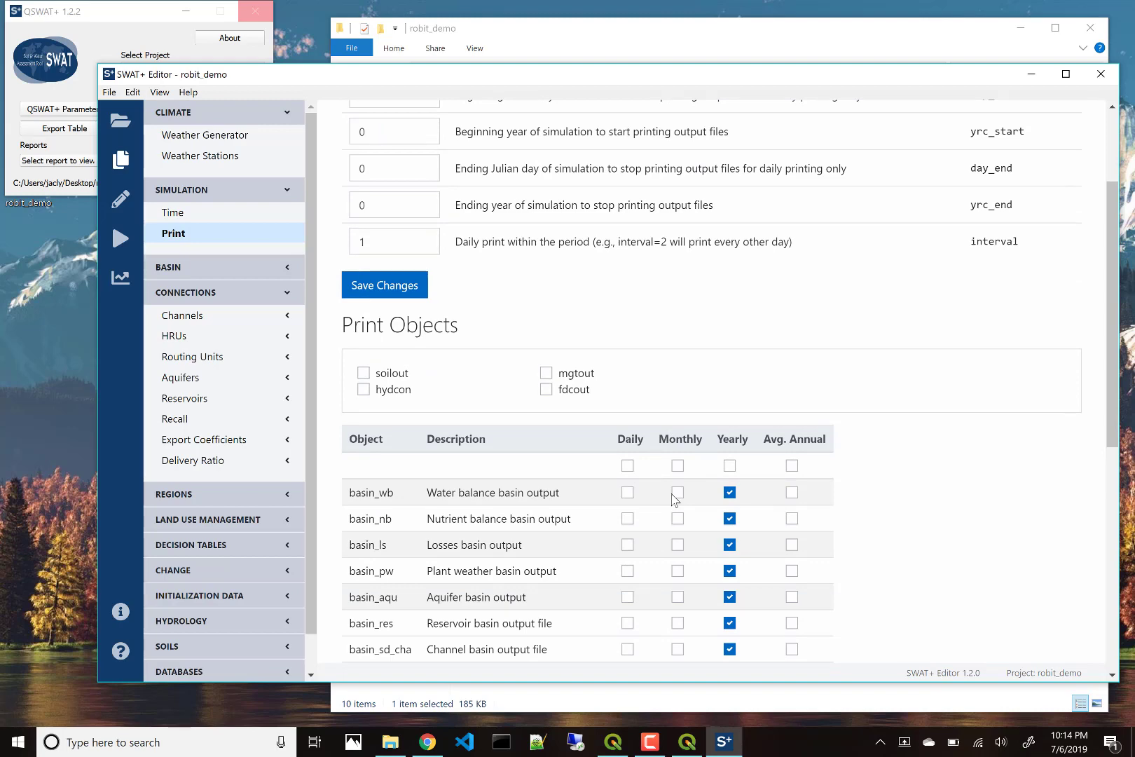
{"action": "scroll", "coordinate": [673, 499], "scroll_direction": "down", "scroll_amount": 3}
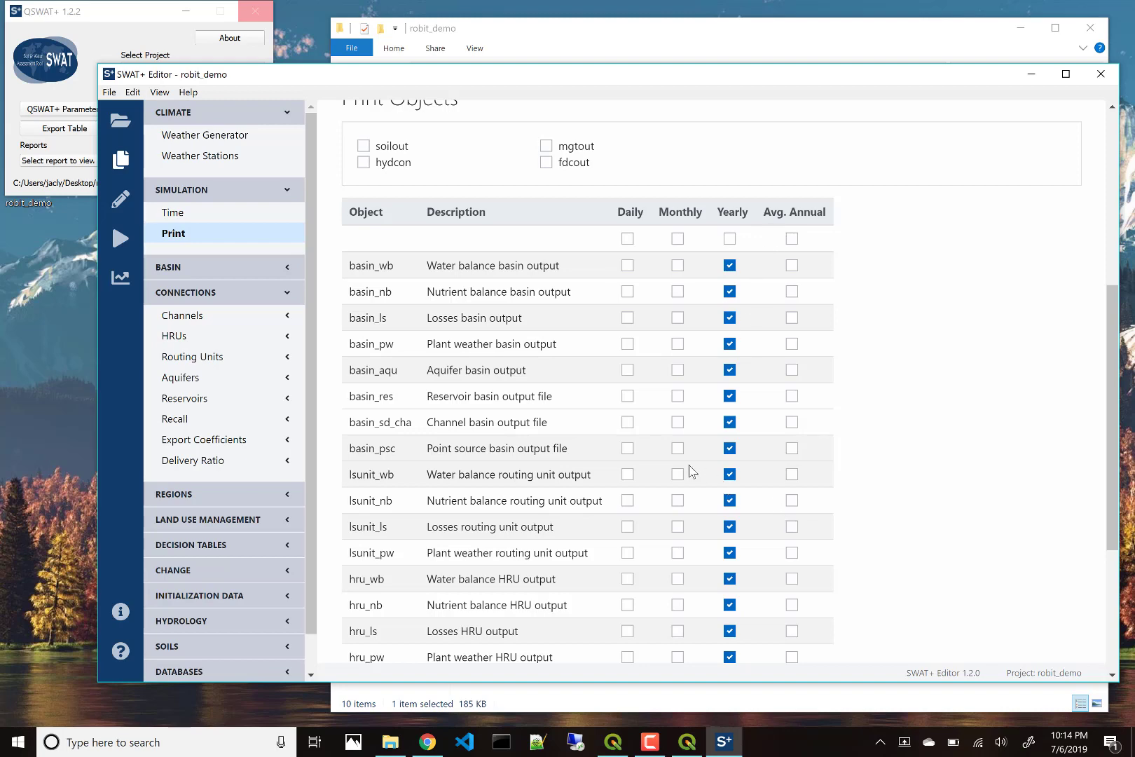
{"action": "scroll", "coordinate": [617, 529], "scroll_direction": "down", "scroll_amount": 3}
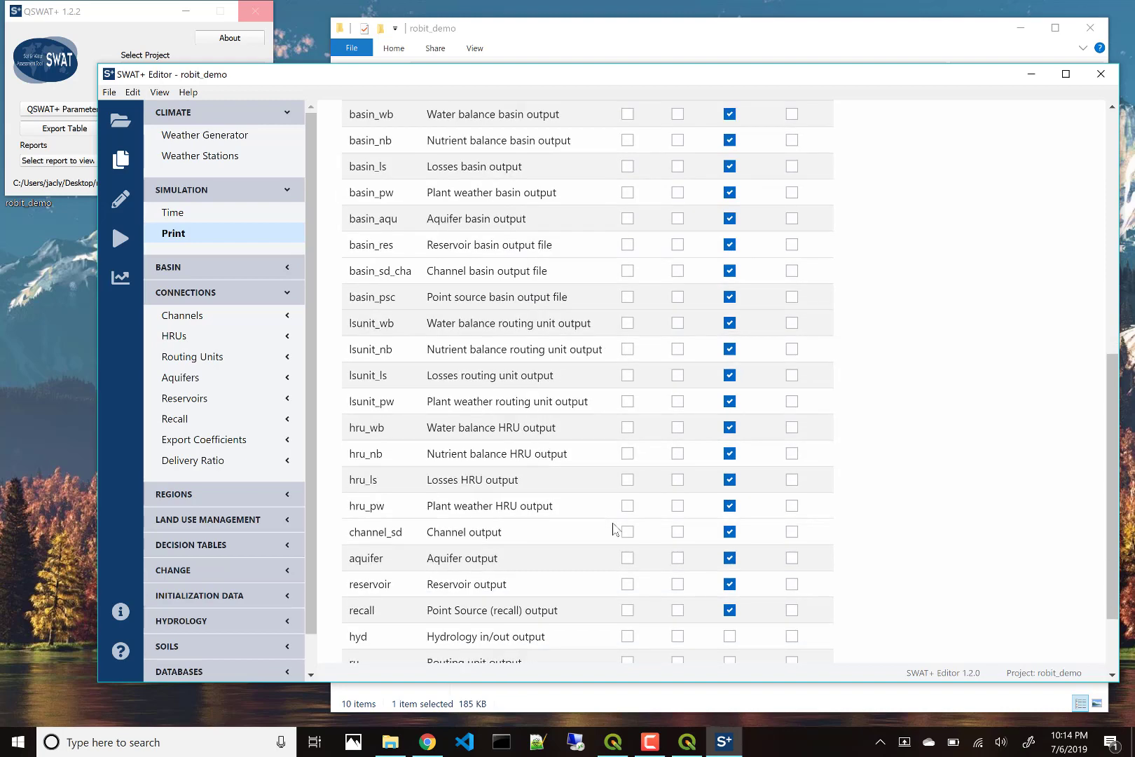
{"action": "left_click", "coordinate": [677, 532]}
{"action": "scroll", "coordinate": [508, 449], "scroll_direction": "up", "scroll_amount": 10}
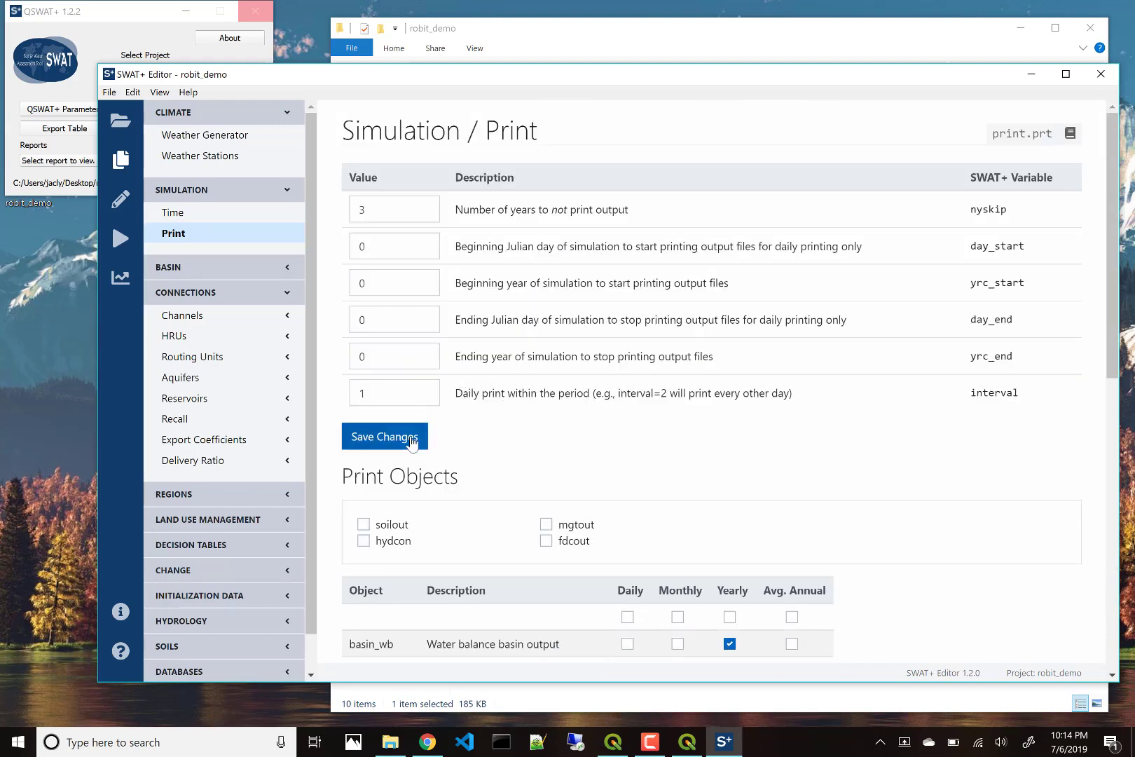
{"action": "left_click", "coordinate": [412, 438]}
{"action": "left_click", "coordinate": [185, 322]}
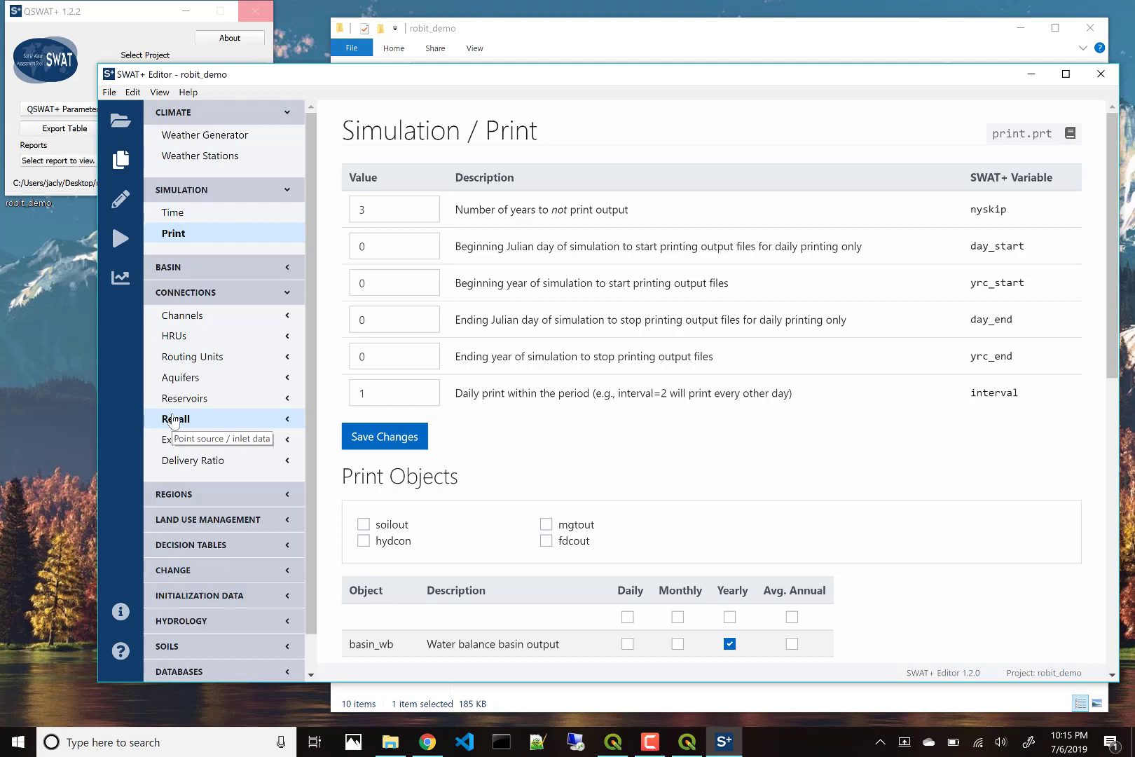
Step: Preview the channel connections in Map View, then open cha01's property record from the table
{"action": "left_click", "coordinate": [180, 324]}
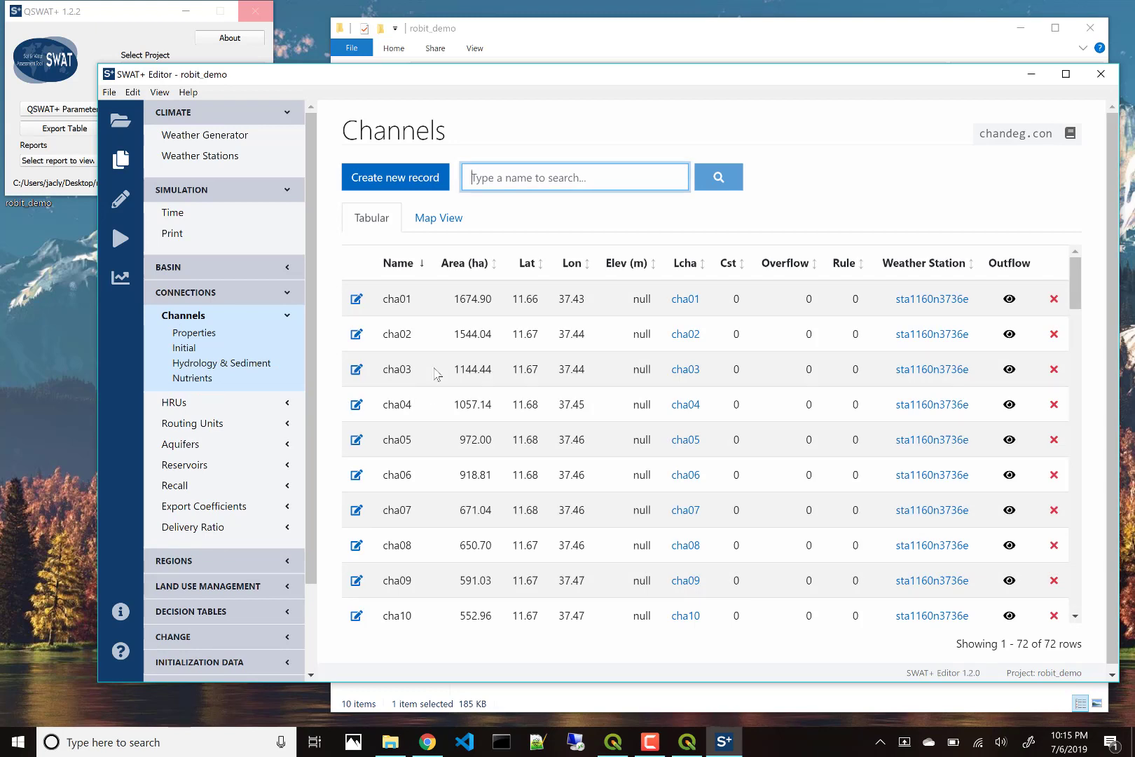
{"action": "left_click", "coordinate": [444, 218]}
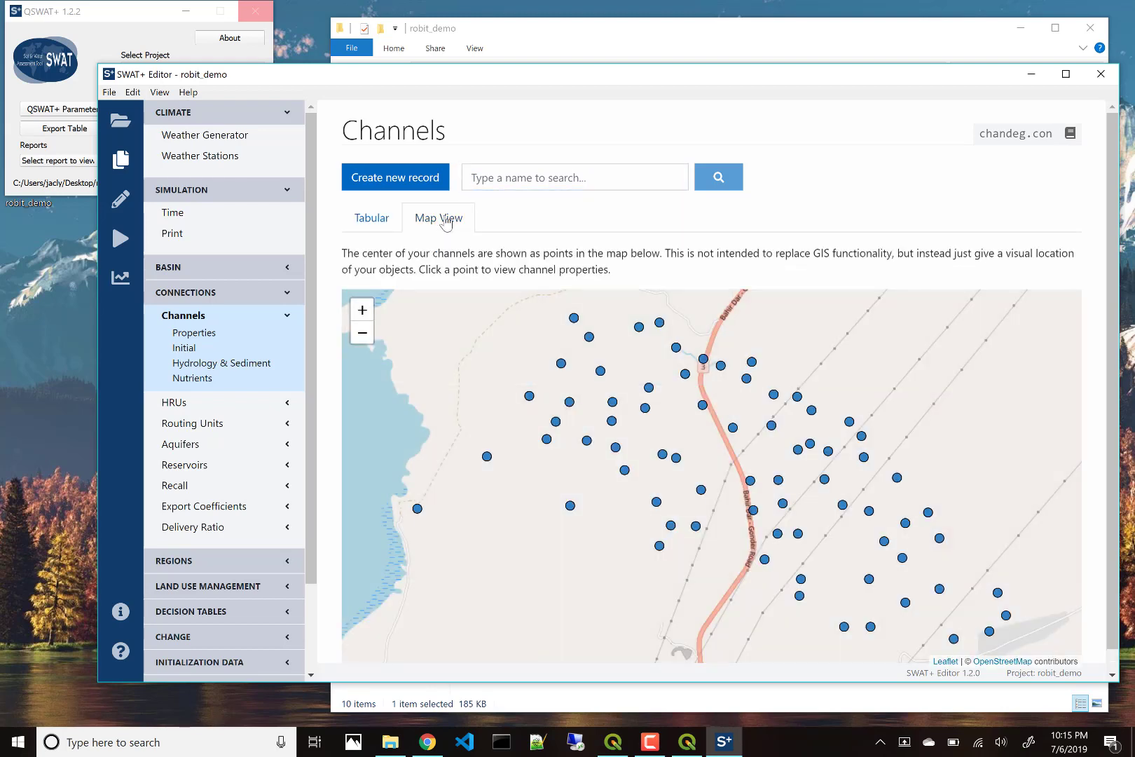
{"action": "left_click", "coordinate": [573, 320]}
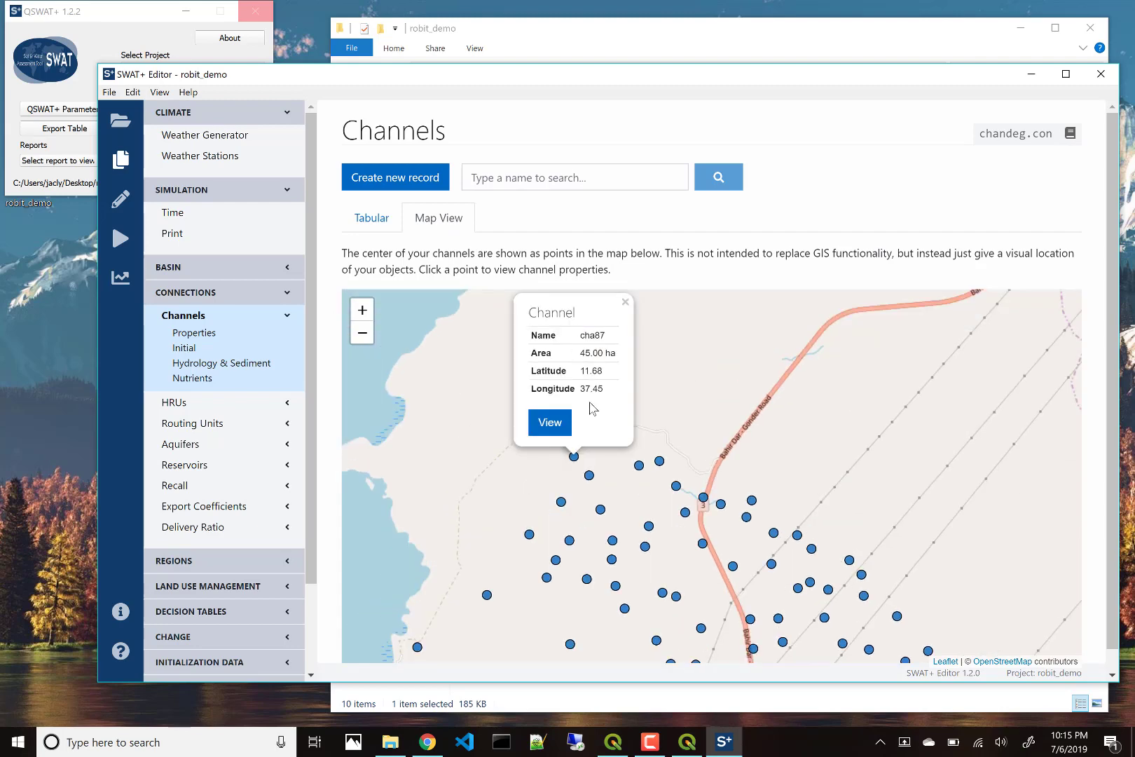
{"action": "left_click", "coordinate": [371, 219]}
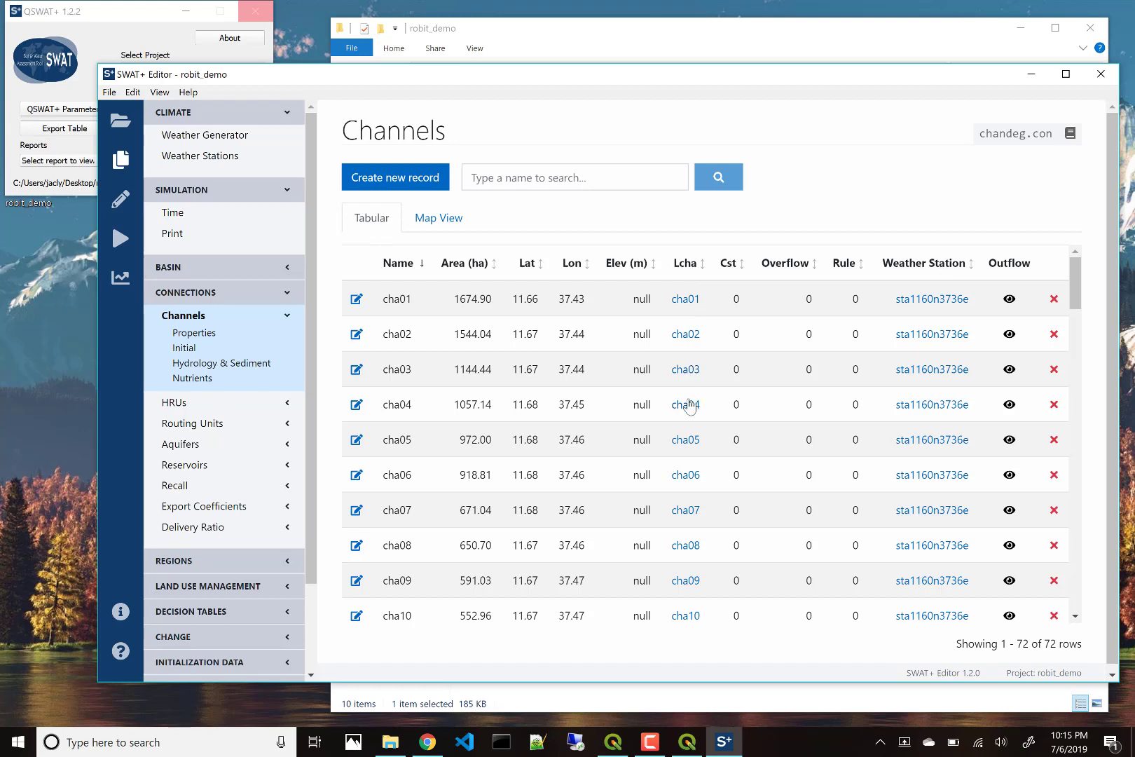
{"action": "left_click", "coordinate": [686, 301]}
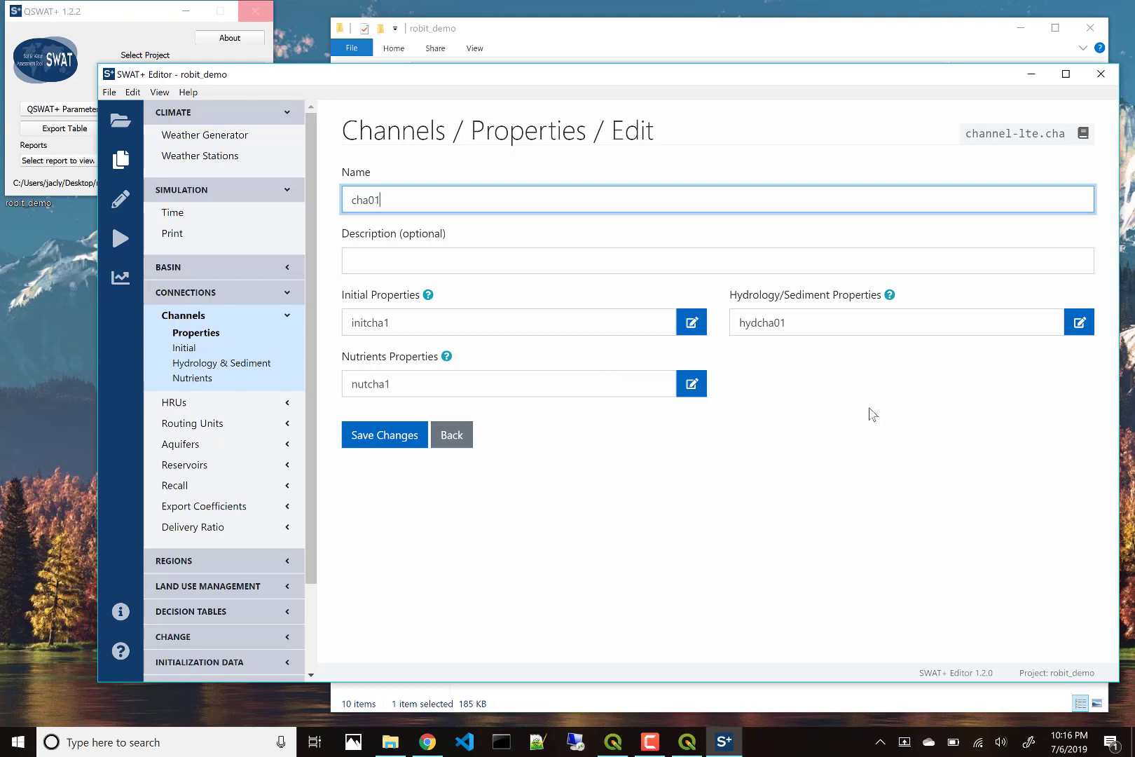
Step: Open cha01's hydcha01 hydrology and sediment parameters and save them
{"action": "left_click", "coordinate": [1071, 328]}
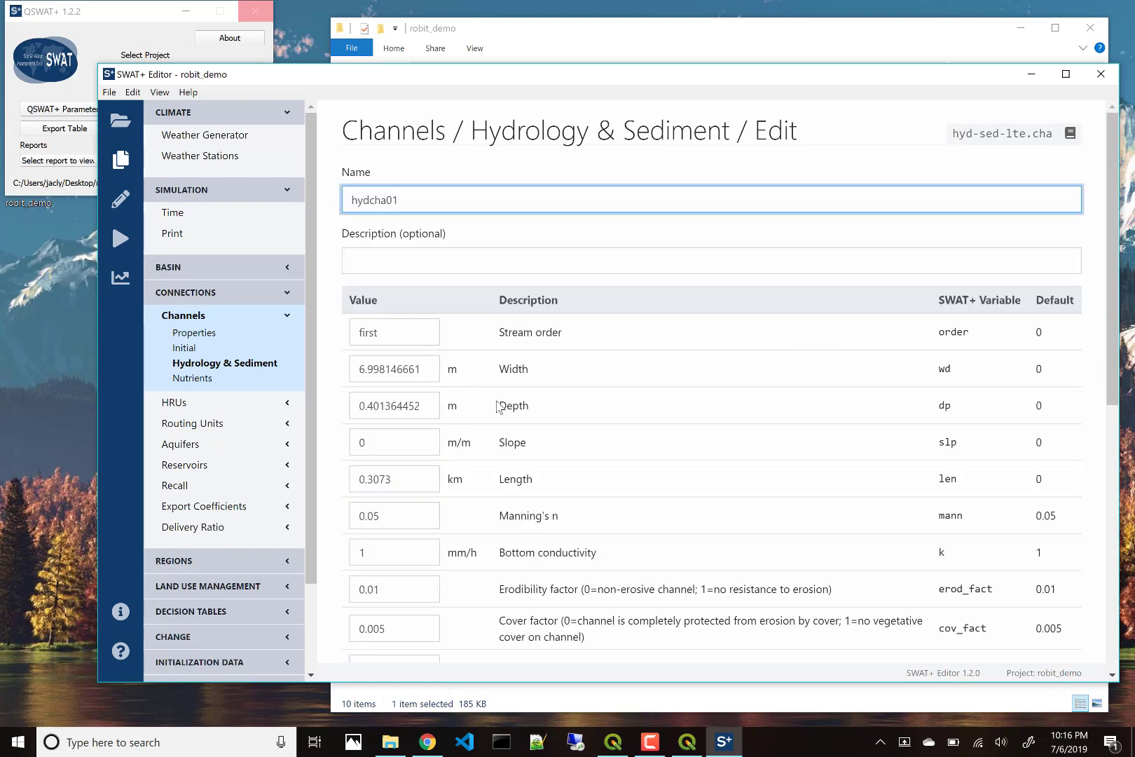
{"action": "scroll", "coordinate": [515, 448], "scroll_direction": "down", "scroll_amount": 8}
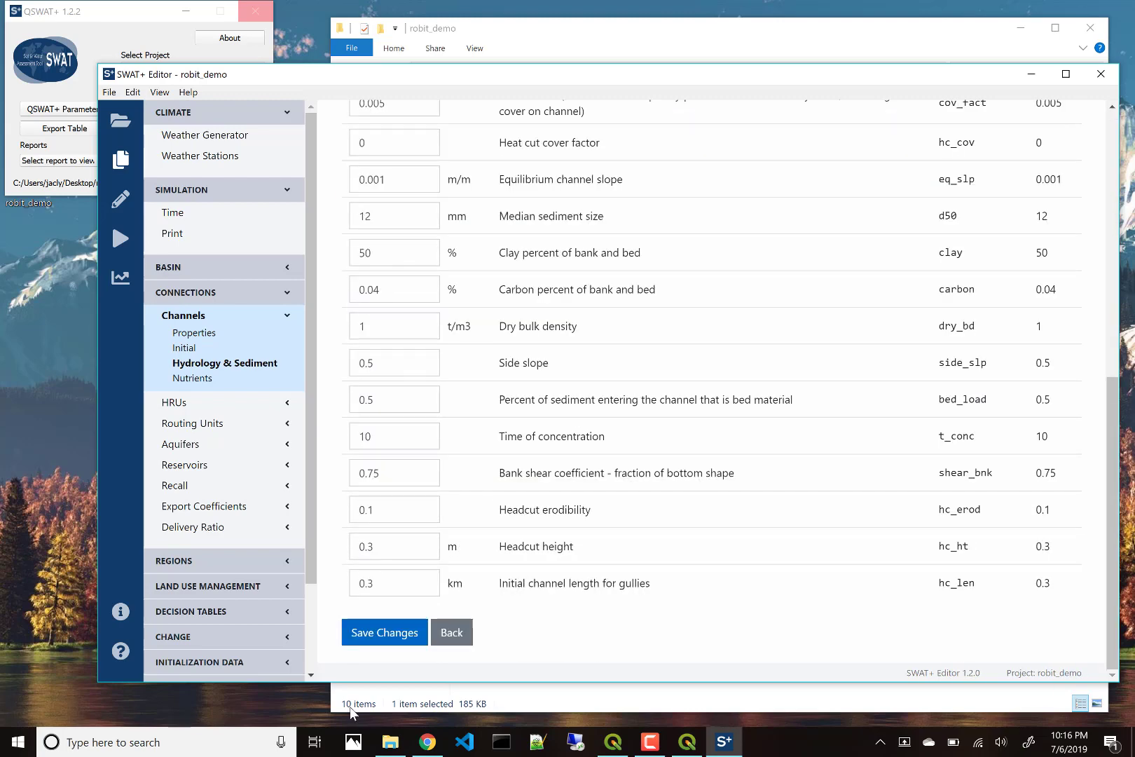
{"action": "left_click", "coordinate": [382, 634]}
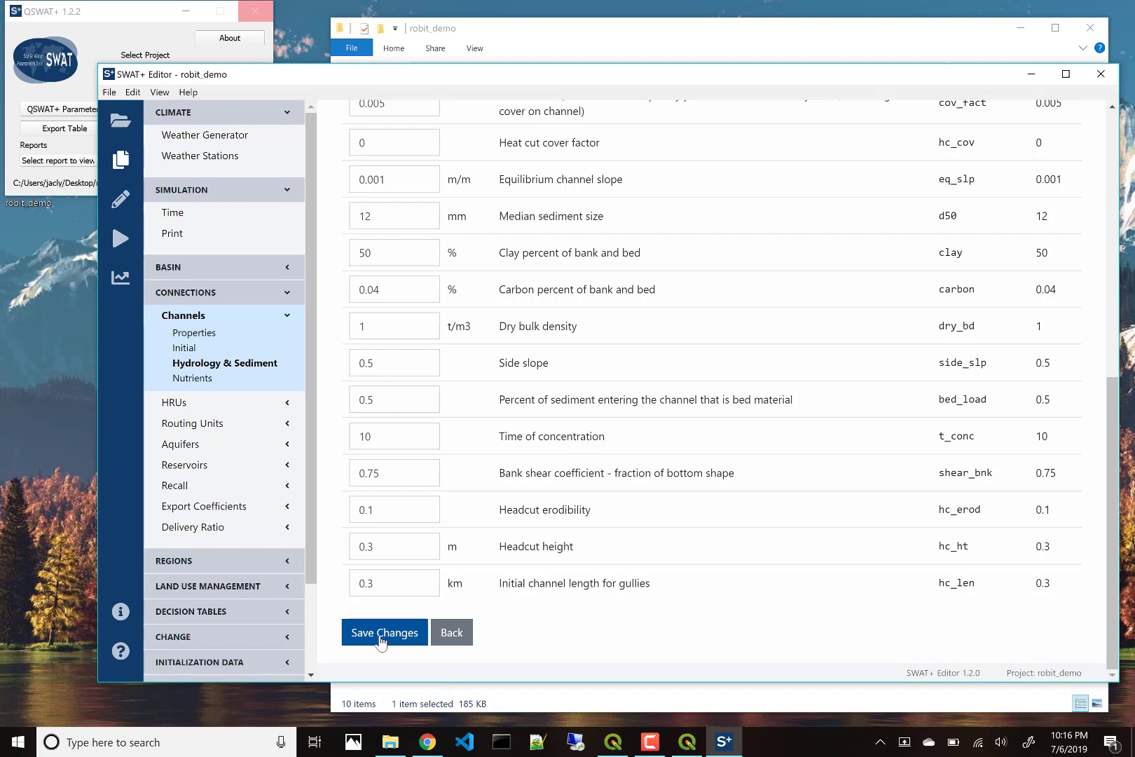
Step: Browse the hyd-sed-lte.cha table listing all 72 channel records
{"action": "scroll", "coordinate": [620, 463], "scroll_direction": "up", "scroll_amount": 3}
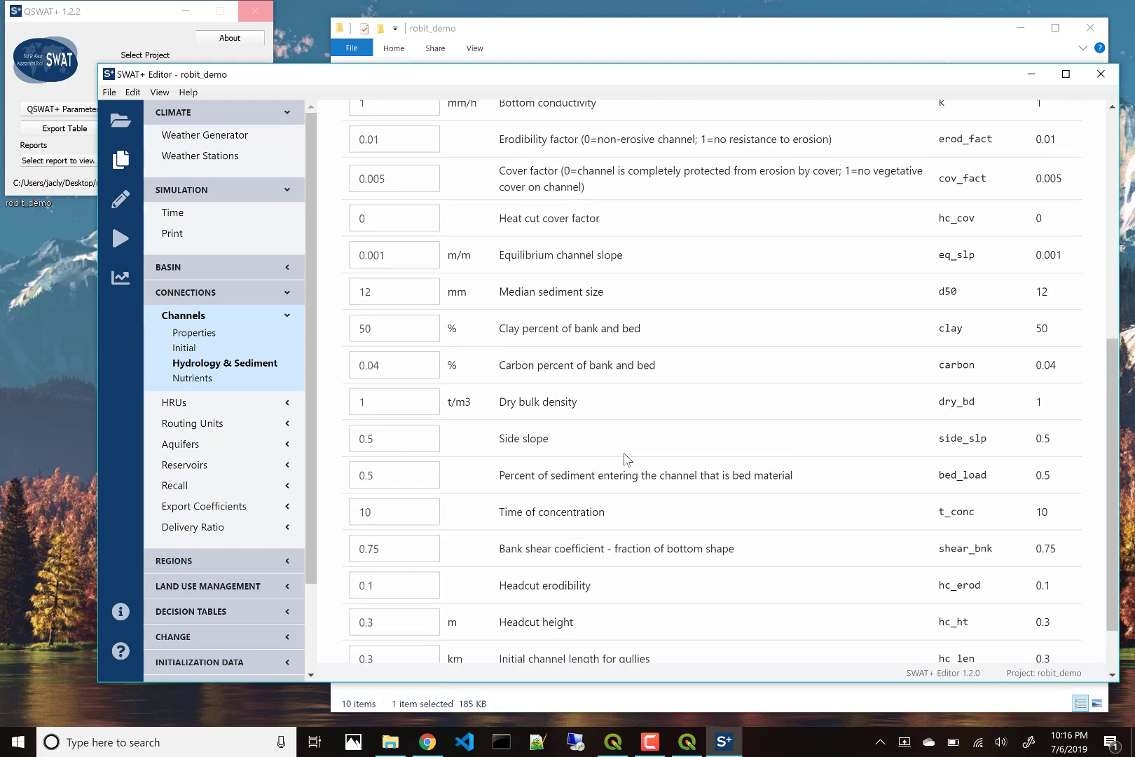
{"action": "scroll", "coordinate": [628, 459], "scroll_direction": "up", "scroll_amount": 3}
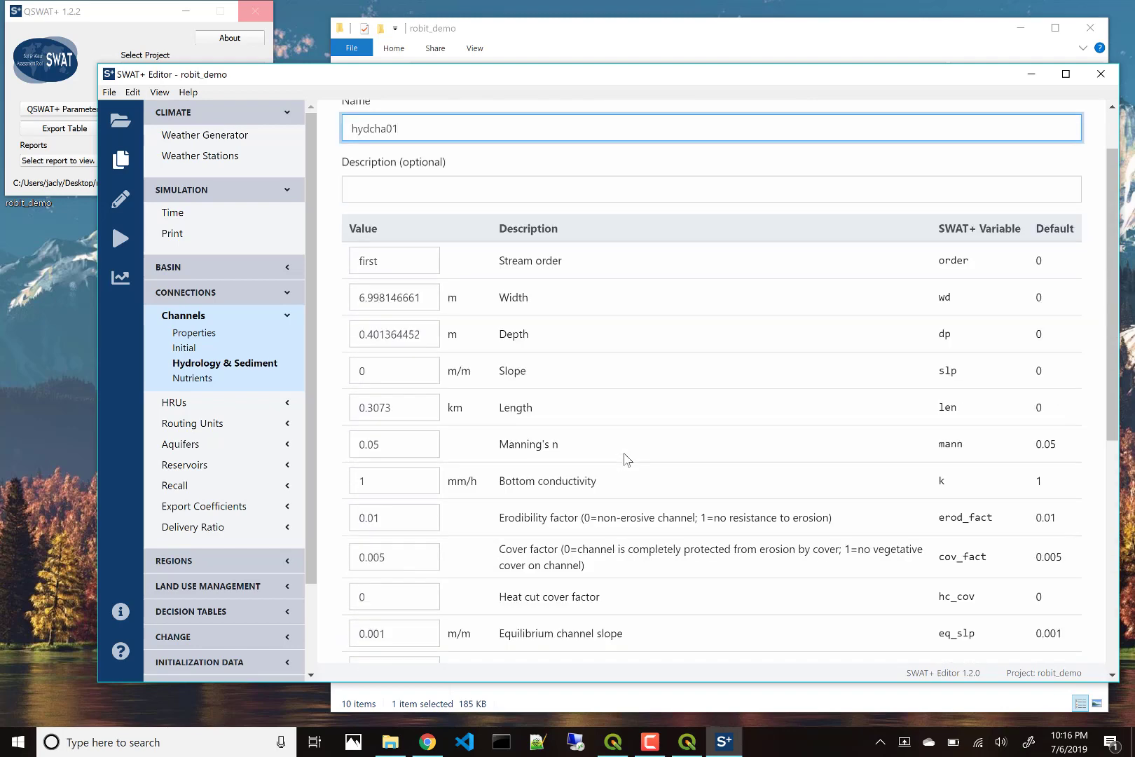
{"action": "left_click", "coordinate": [226, 367]}
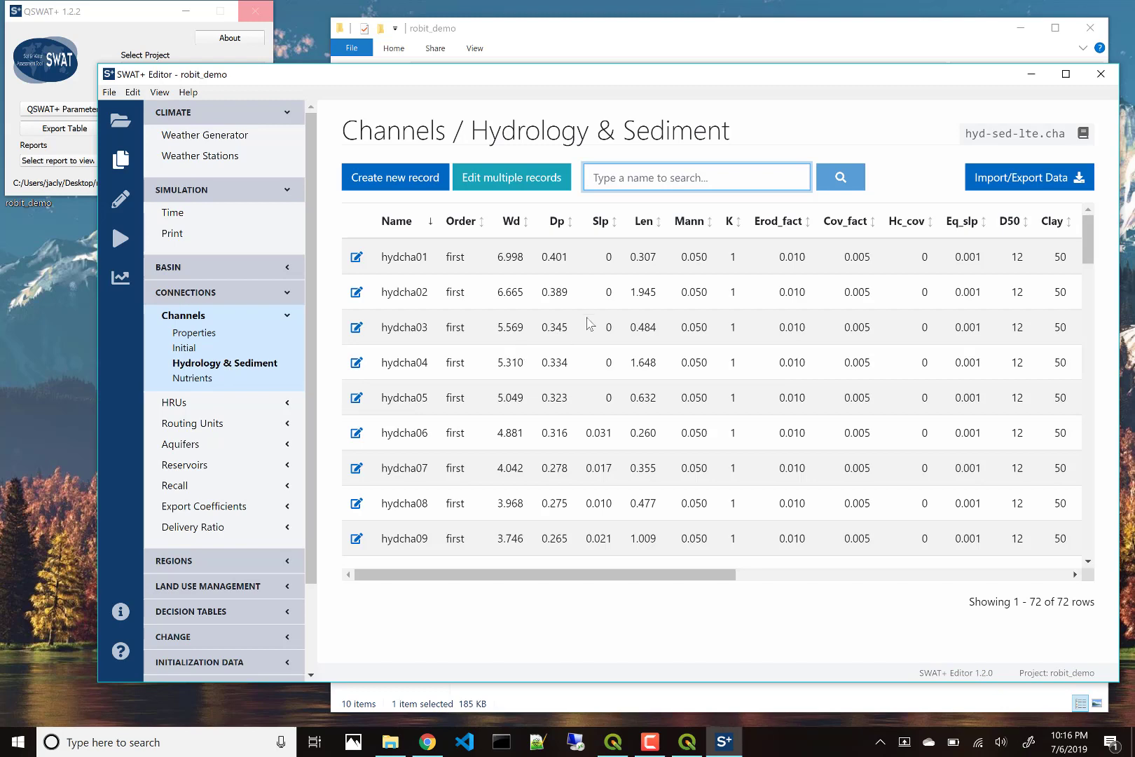
{"action": "scroll", "coordinate": [454, 352], "scroll_direction": "down", "scroll_amount": 1}
{"action": "scroll", "coordinate": [455, 352], "scroll_direction": "down", "scroll_amount": 15}
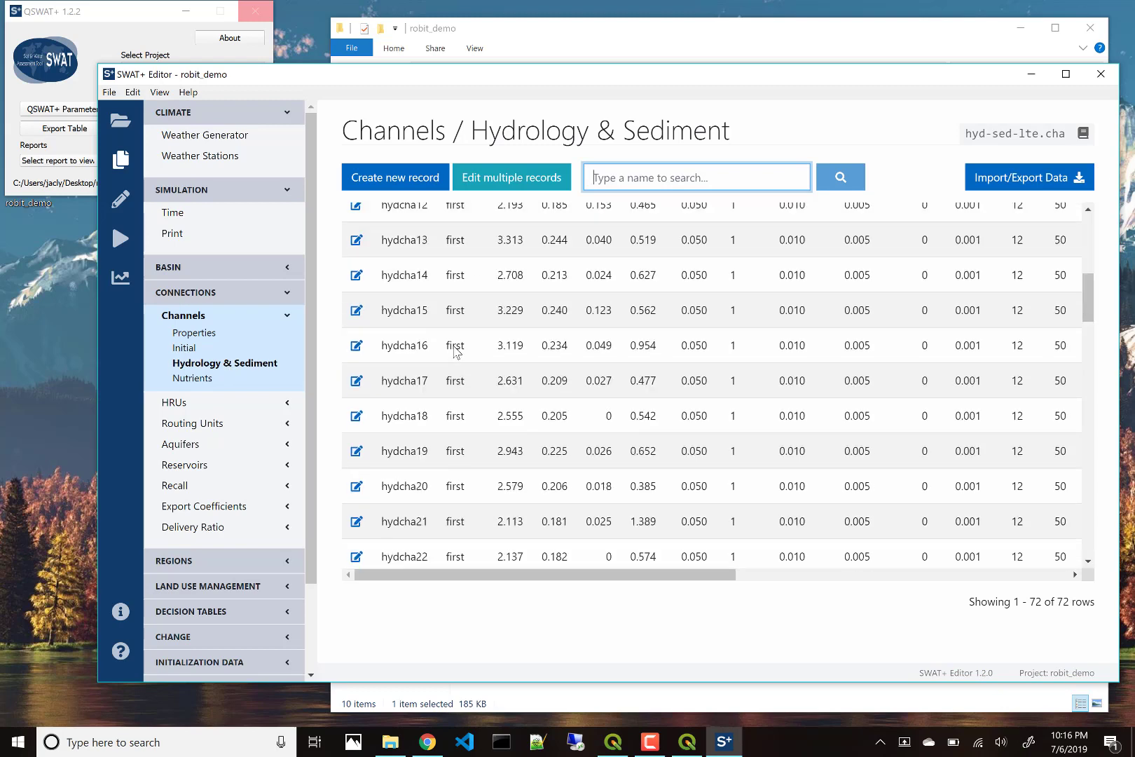
{"action": "scroll", "coordinate": [455, 352], "scroll_direction": "up", "scroll_amount": 20}
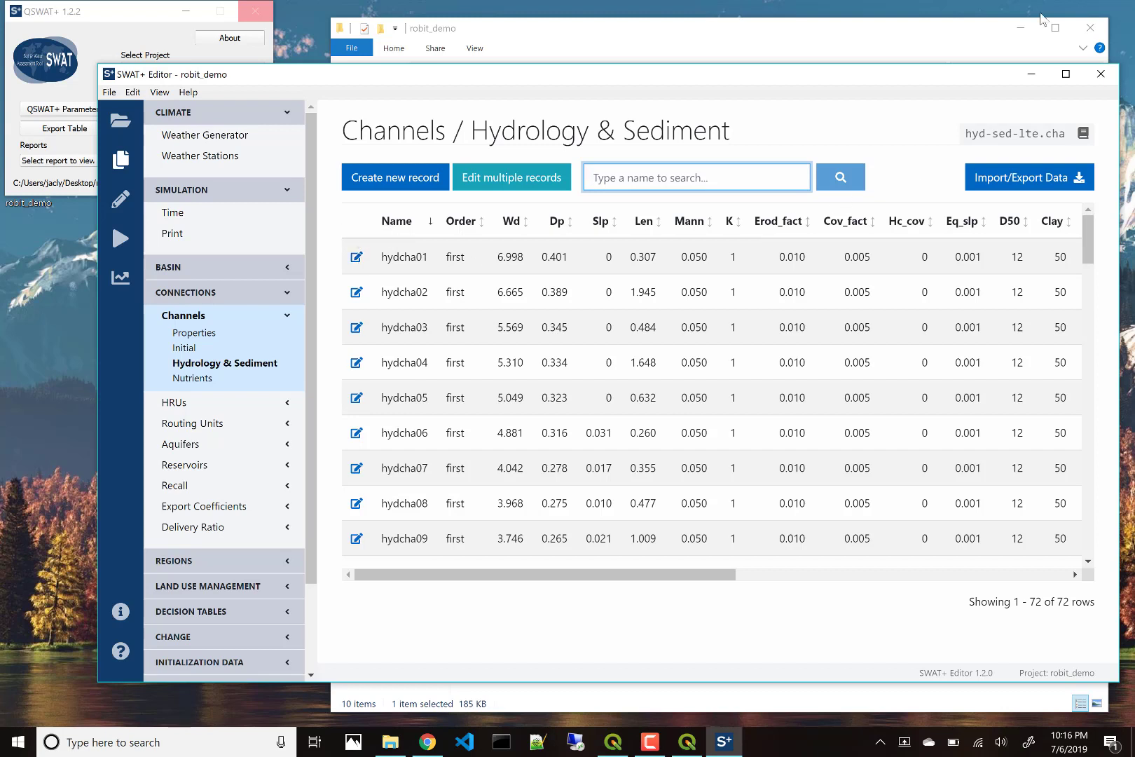
Step: Export the Hydrology & Sediment table as hyd-sed-lte-cha.csv into the robit_demo folder
{"action": "left_click", "coordinate": [1008, 180]}
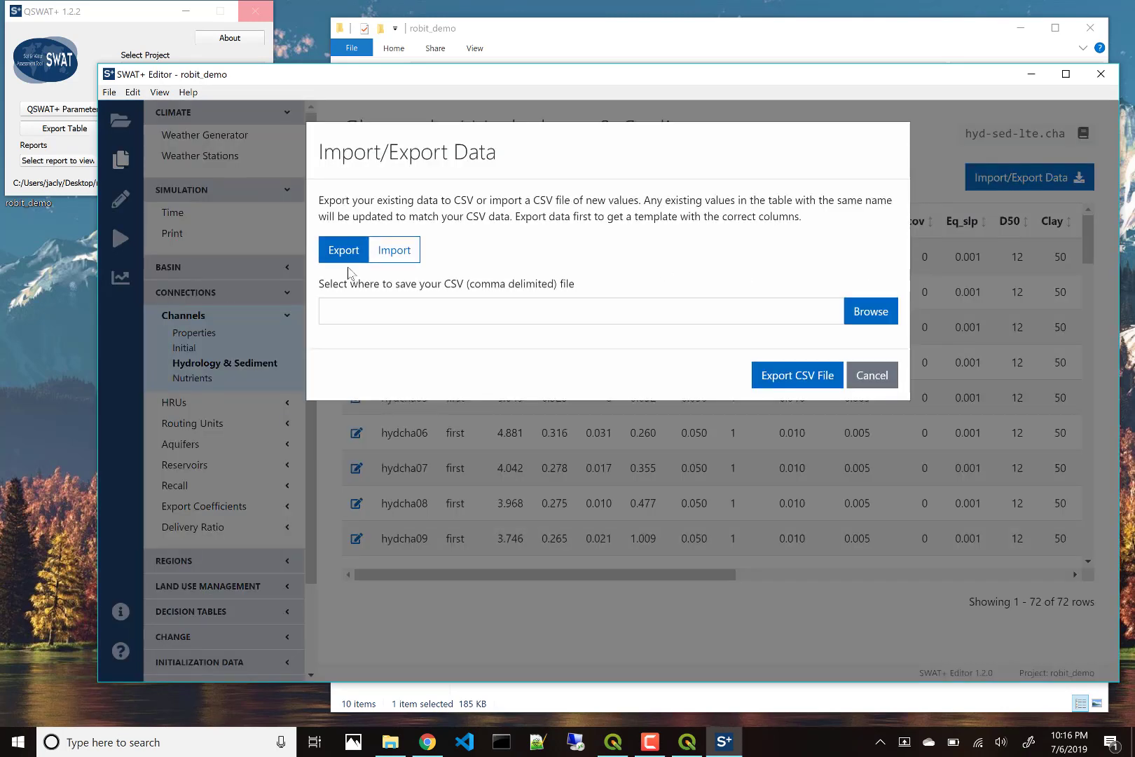
{"action": "left_click", "coordinate": [869, 315]}
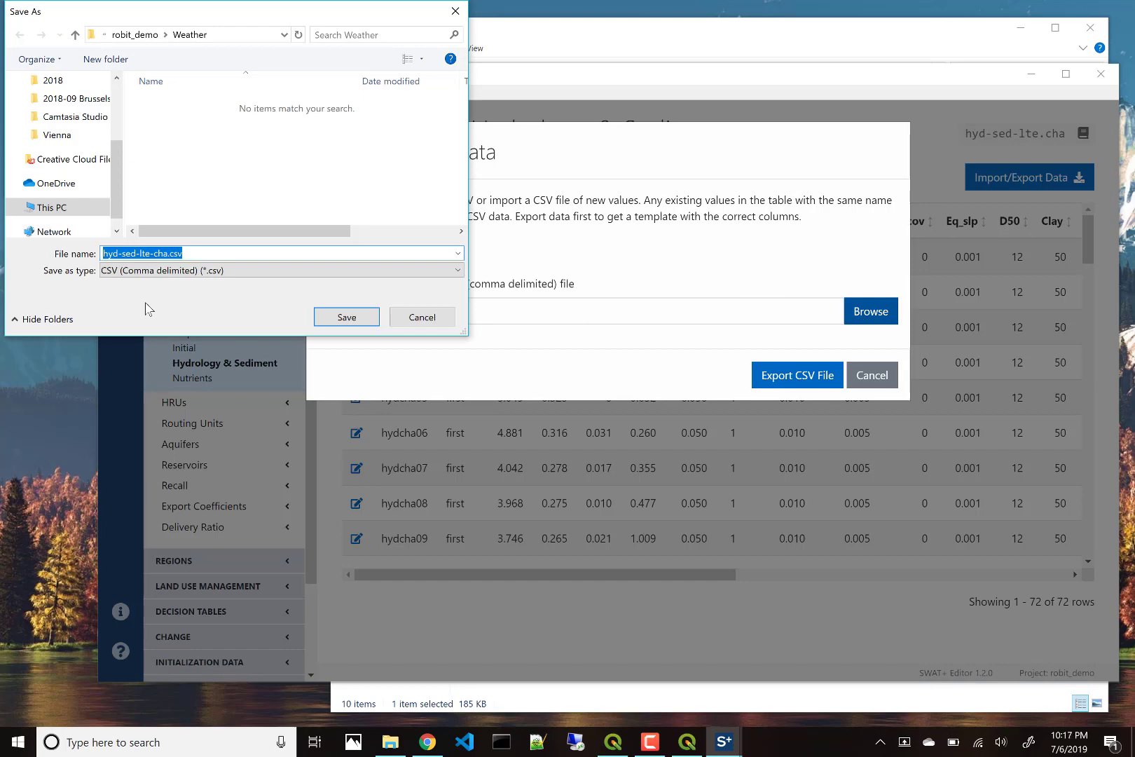
{"action": "left_click", "coordinate": [135, 34]}
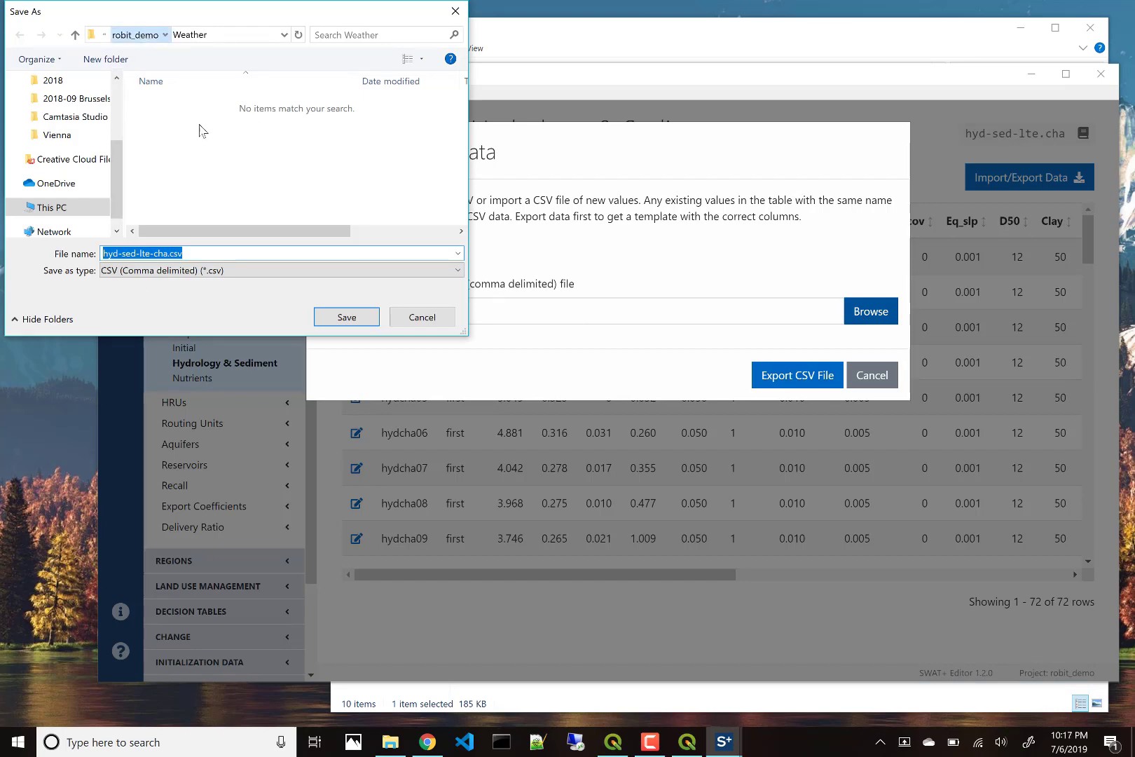
{"action": "left_click", "coordinate": [335, 319]}
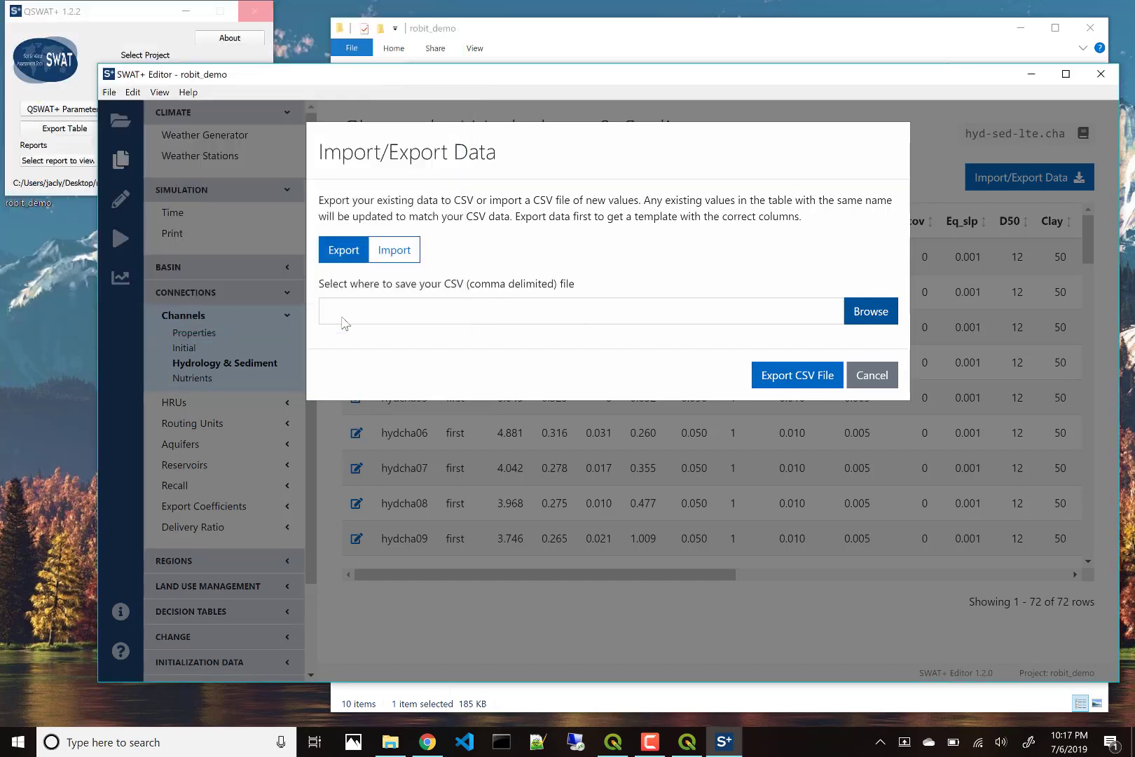
{"action": "left_click", "coordinate": [774, 380]}
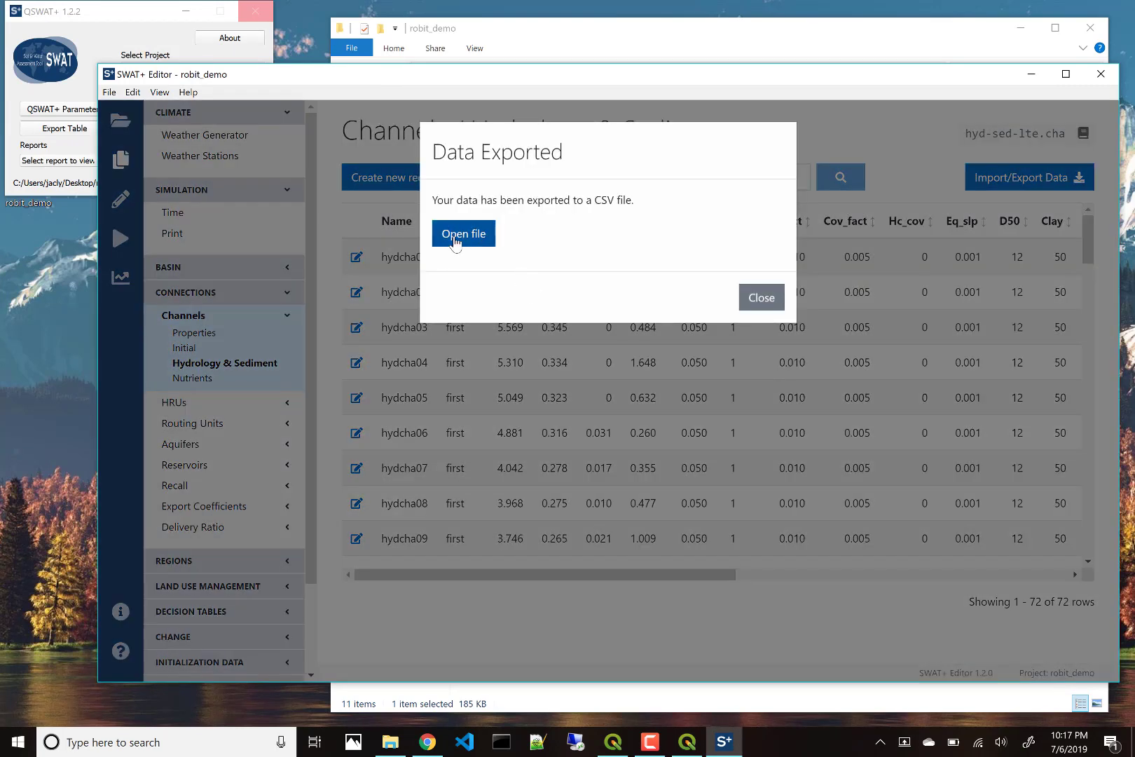
Step: Open the exported hyd-sed-lte-cha.csv in Excel from the Data Exported dialog
{"action": "left_click", "coordinate": [454, 241]}
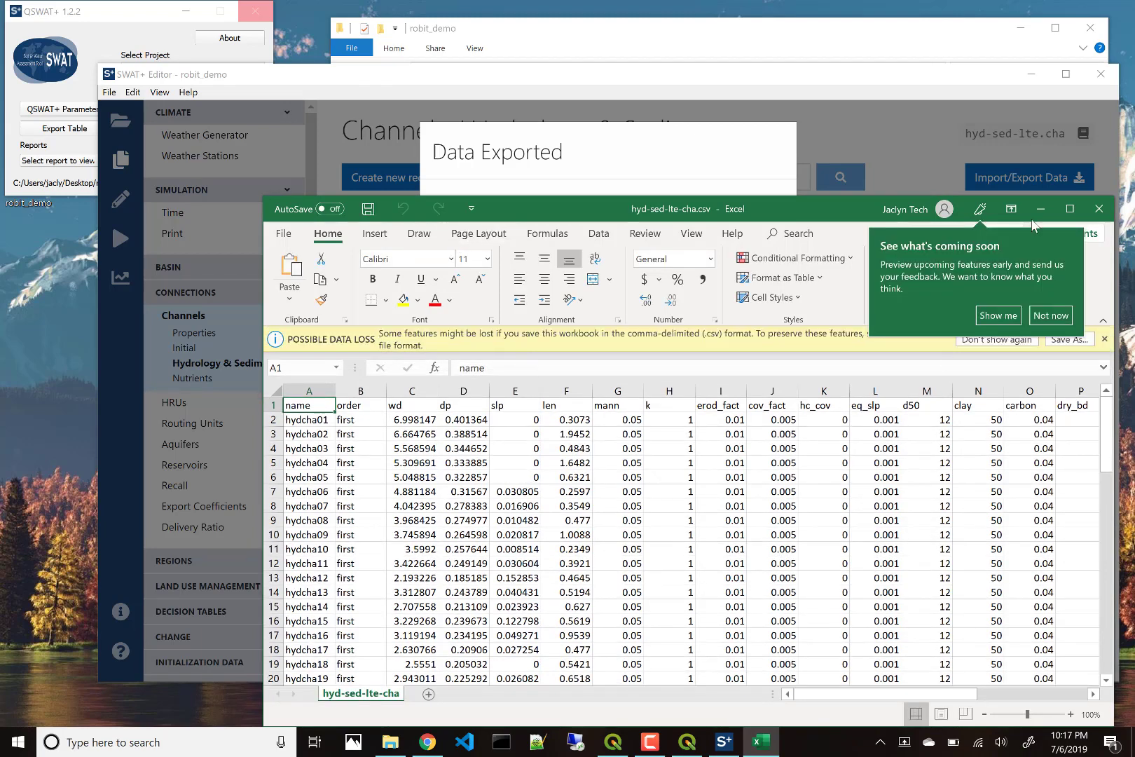
Step: Close Excel and the export notice, then switch the dialog to Import and cancel
{"action": "left_click", "coordinate": [1053, 315]}
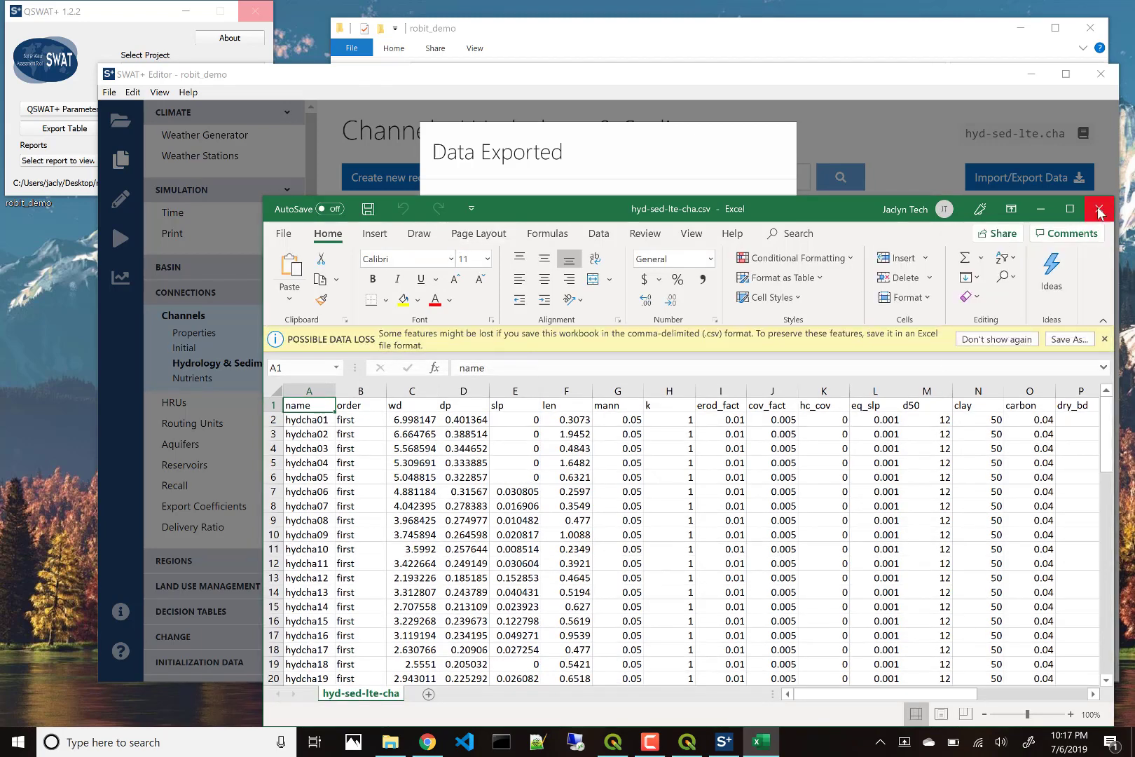
{"action": "left_click", "coordinate": [1099, 210]}
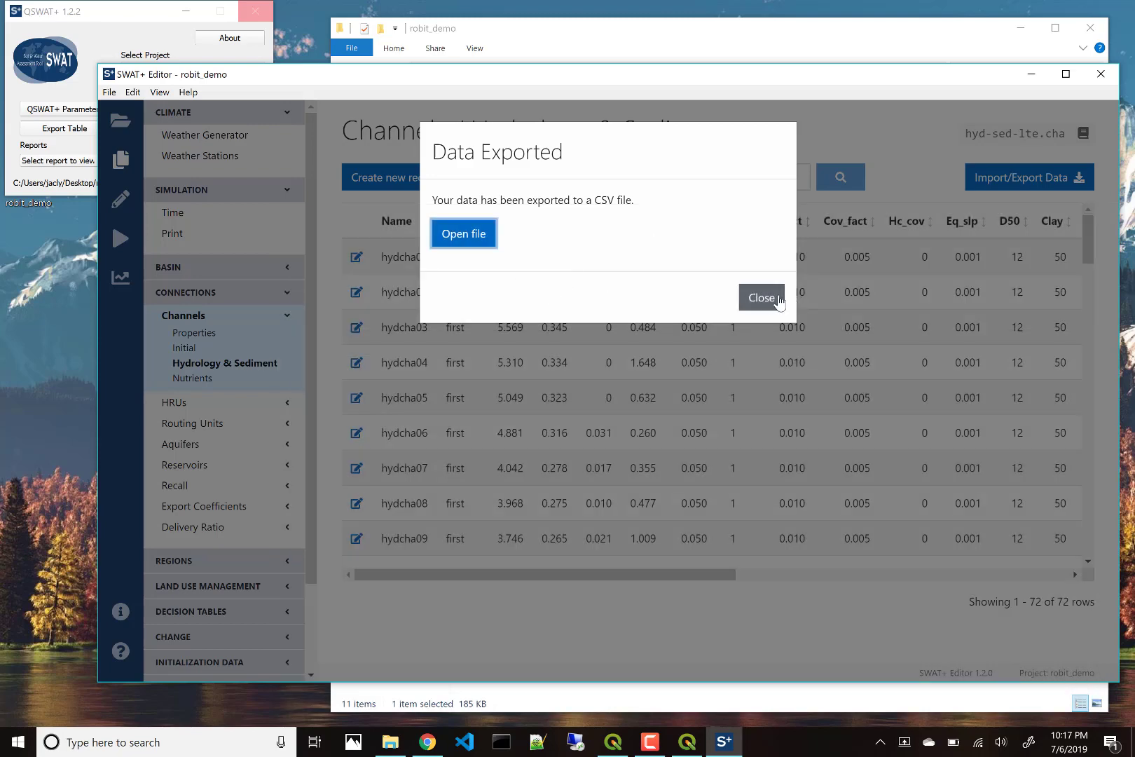
{"action": "left_click", "coordinate": [1047, 202]}
{"action": "left_click", "coordinate": [1077, 177]}
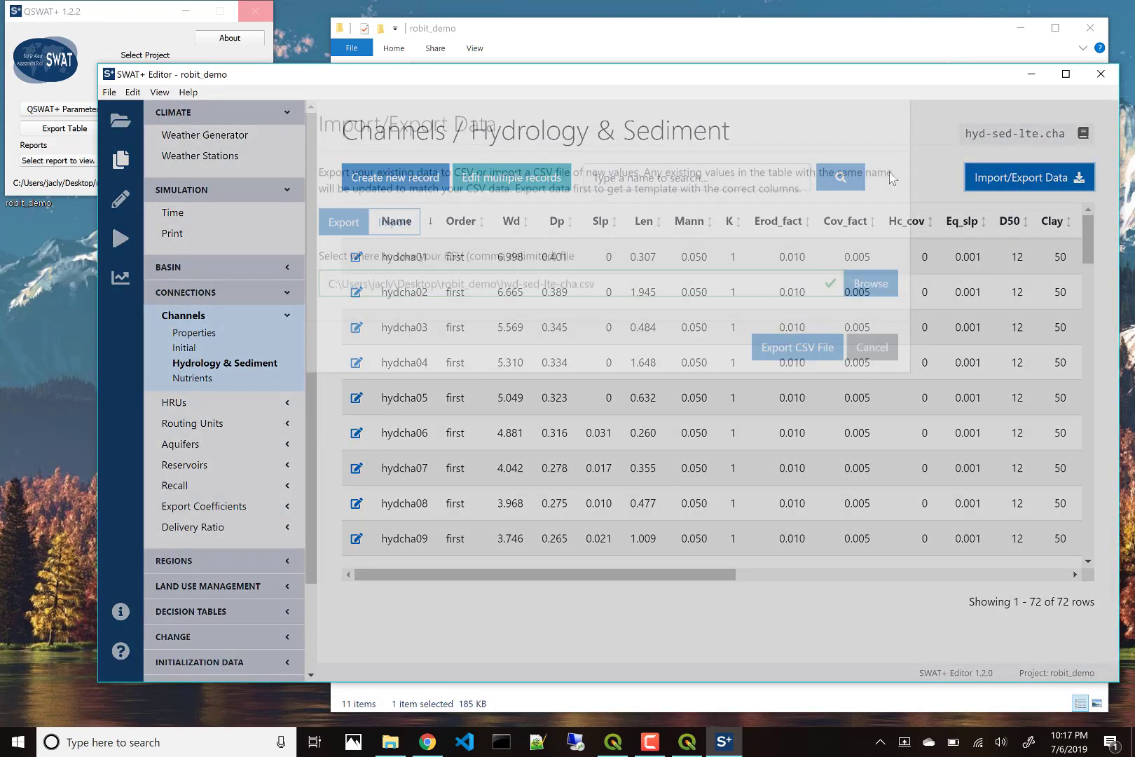
{"action": "left_click", "coordinate": [394, 250]}
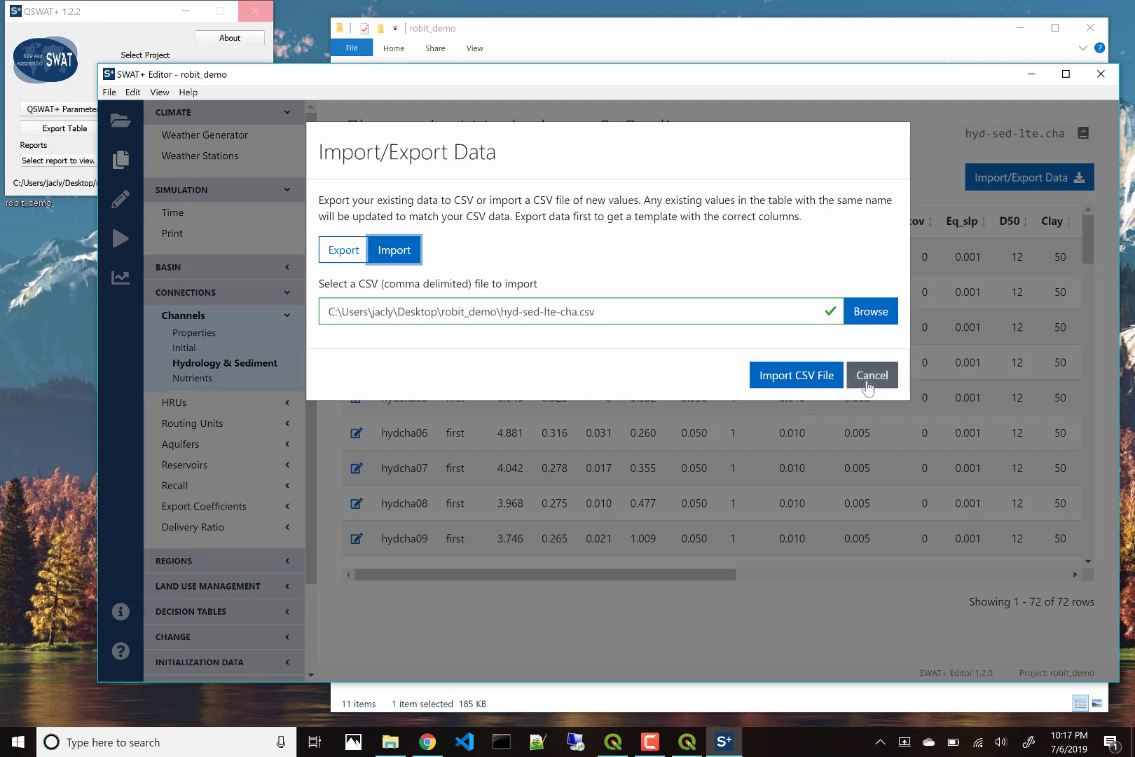
{"action": "left_click", "coordinate": [871, 375]}
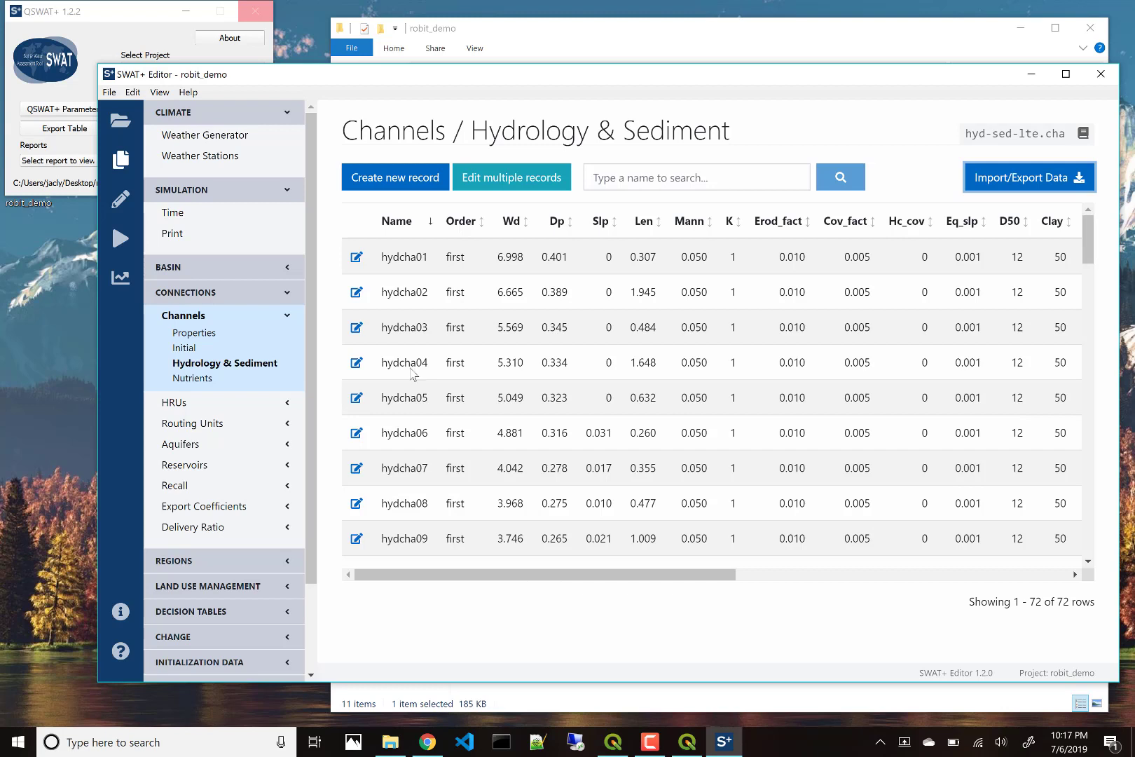
Step: Start a batch edit of Manning's n for hydcha01–hydcha03, then return to the channel list
{"action": "left_click", "coordinate": [498, 179]}
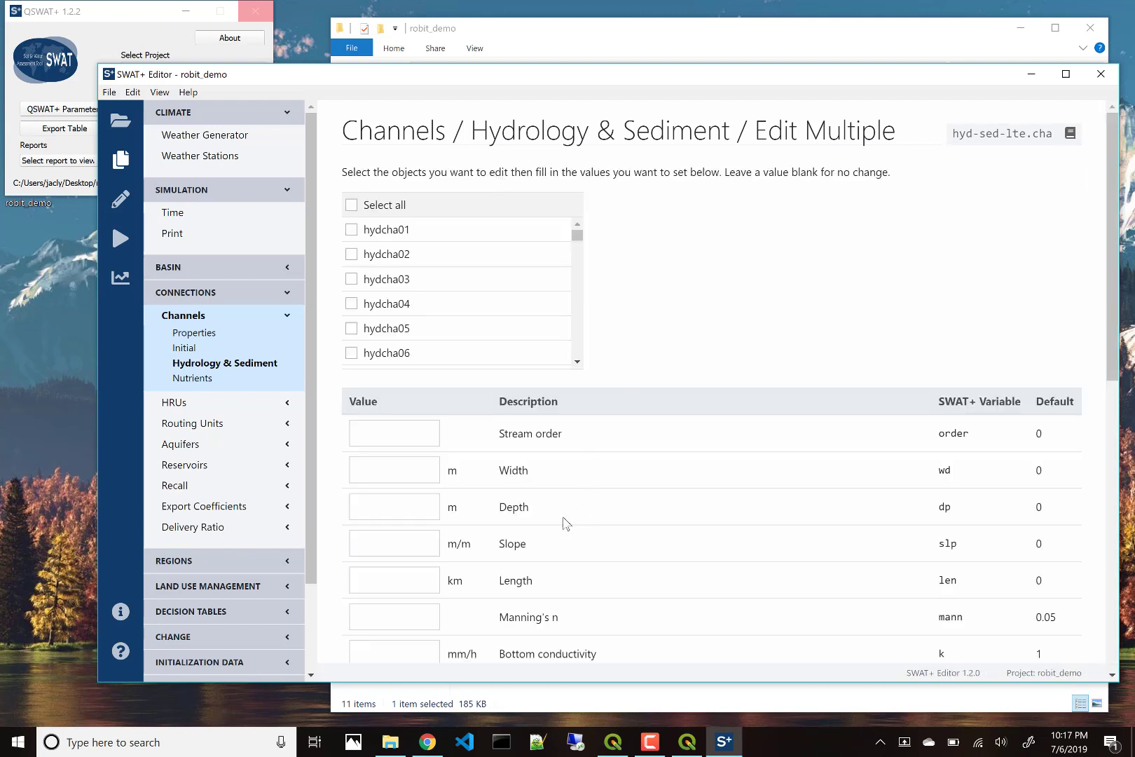
{"action": "left_click", "coordinate": [422, 616]}
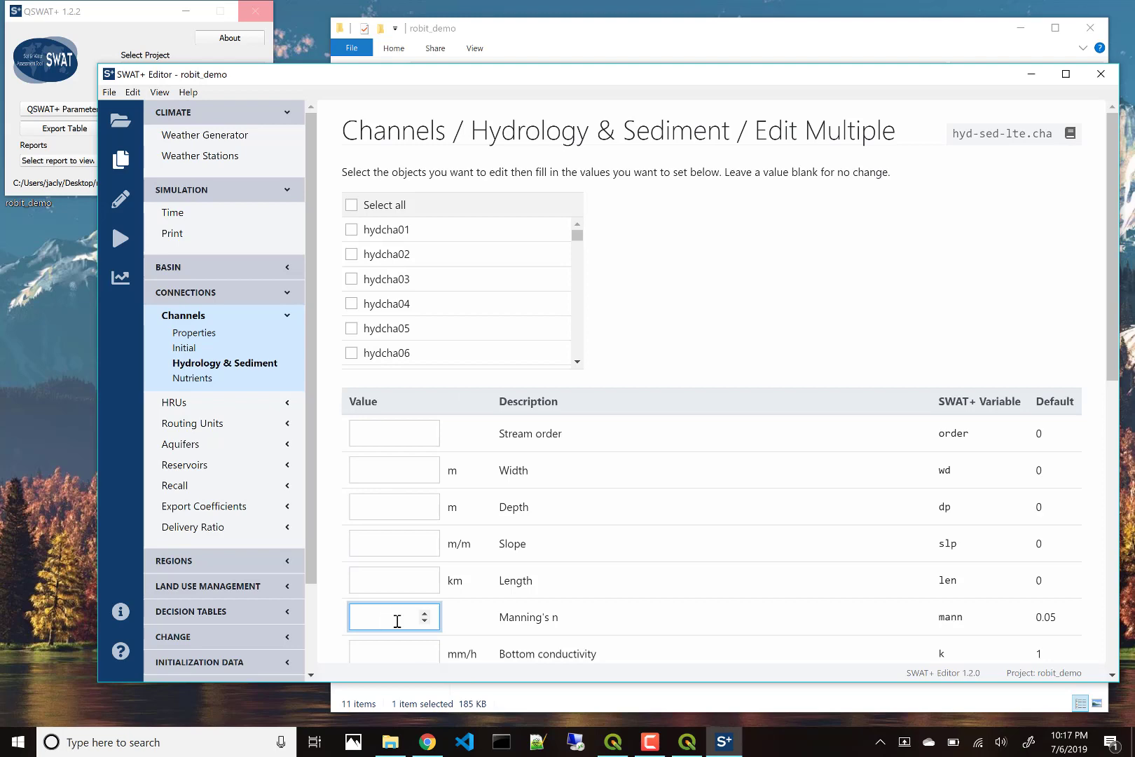
{"action": "left_click", "coordinate": [394, 233]}
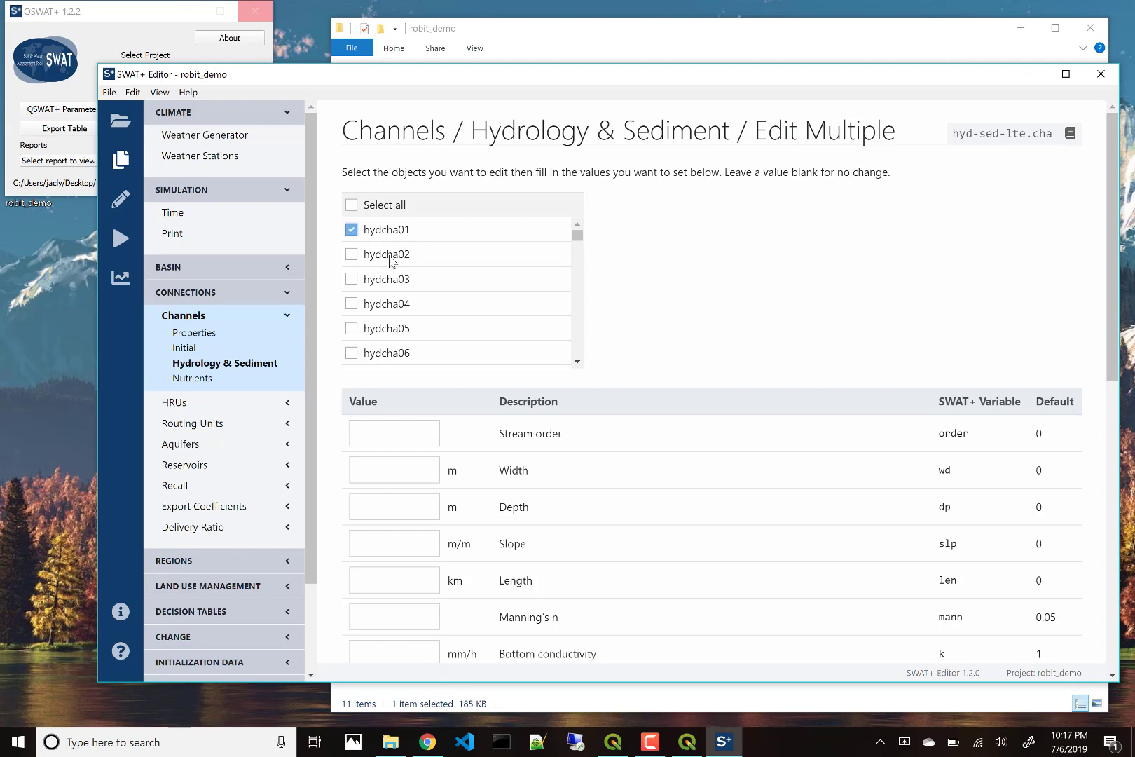
{"action": "left_click", "coordinate": [389, 255]}
{"action": "left_click", "coordinate": [391, 279]}
{"action": "scroll", "coordinate": [517, 624], "scroll_direction": "down", "scroll_amount": 5}
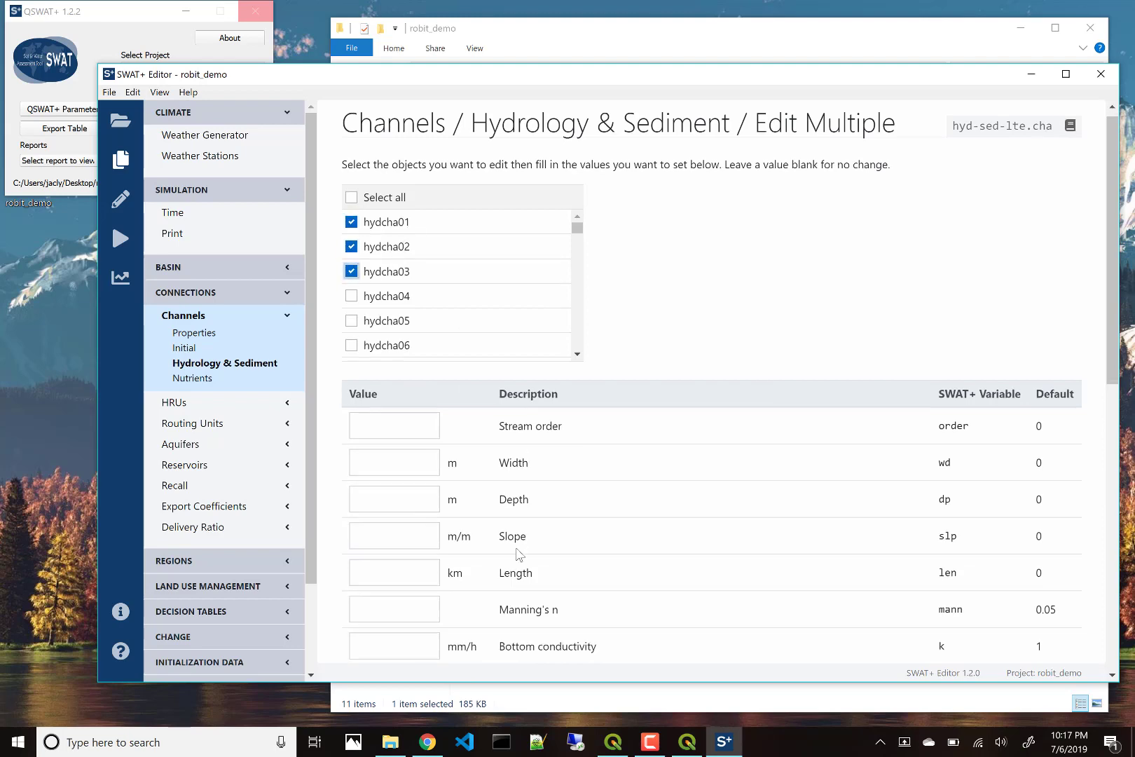
{"action": "scroll", "coordinate": [453, 651], "scroll_direction": "down", "scroll_amount": 3}
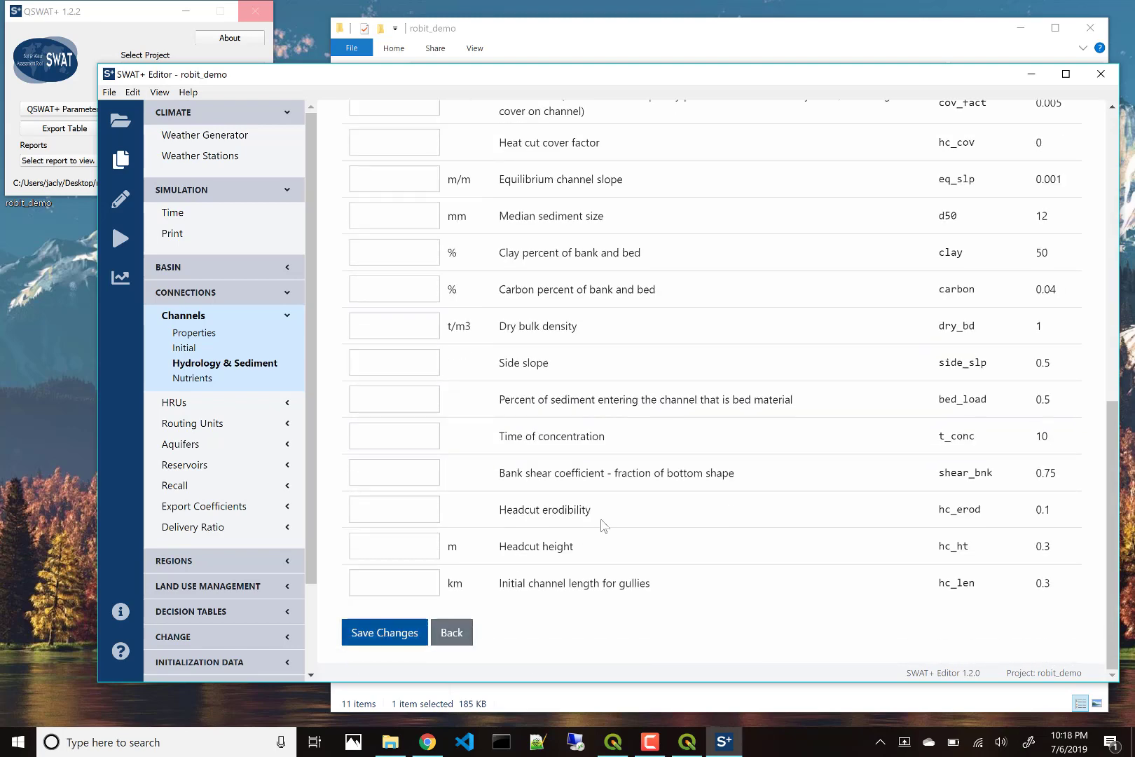
{"action": "scroll", "coordinate": [698, 450], "scroll_direction": "up", "scroll_amount": 8}
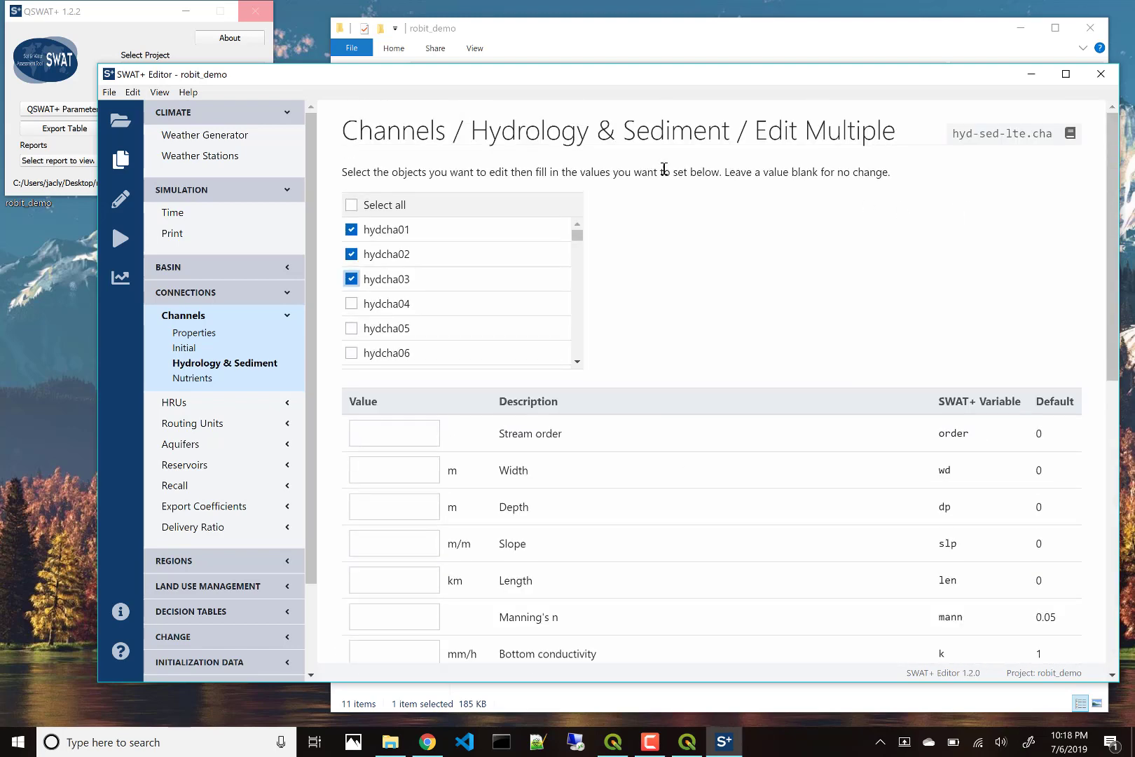
{"action": "left_click", "coordinate": [661, 143]}
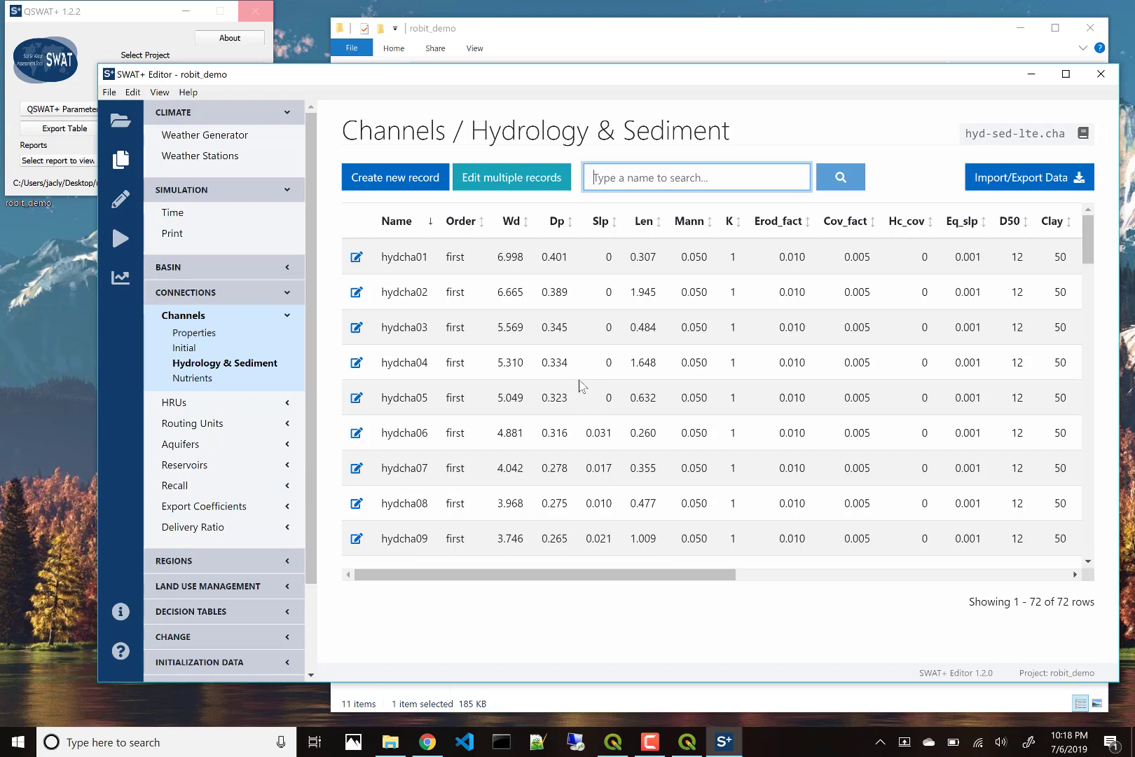
Step: Save settings and write robit_demo's input files to Scenarios\Default\TxtInOut
{"action": "left_click", "coordinate": [118, 212]}
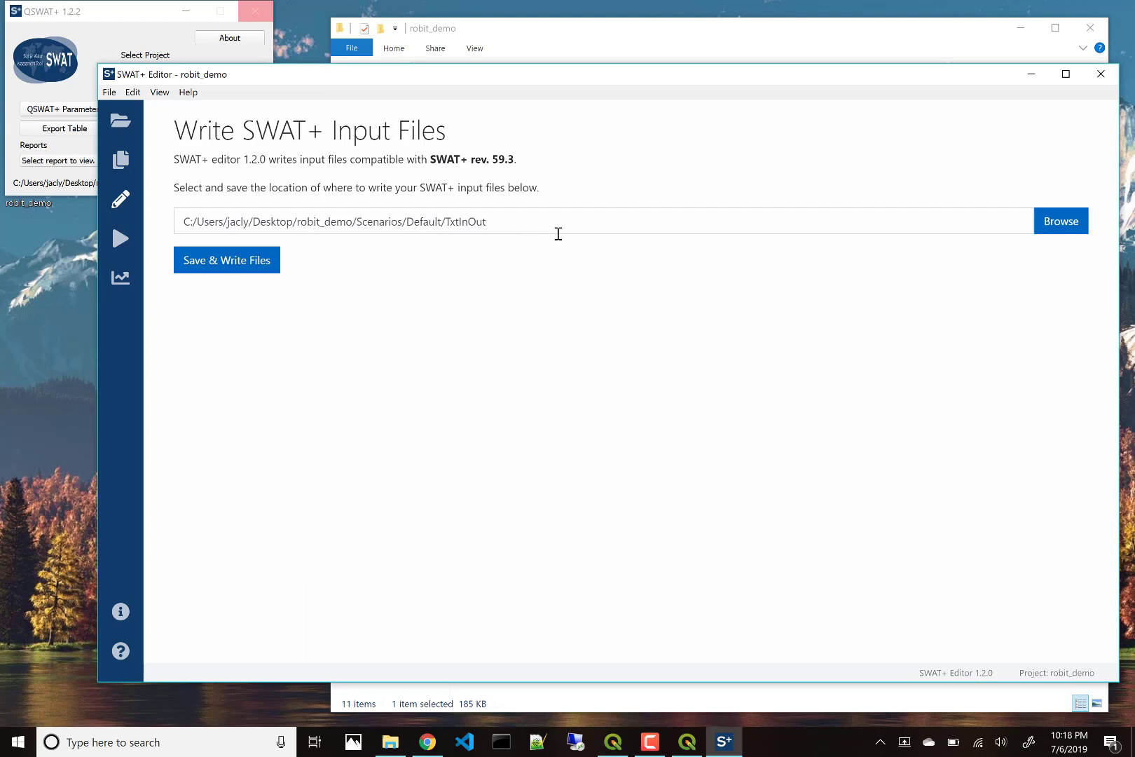
{"action": "left_click", "coordinate": [207, 267]}
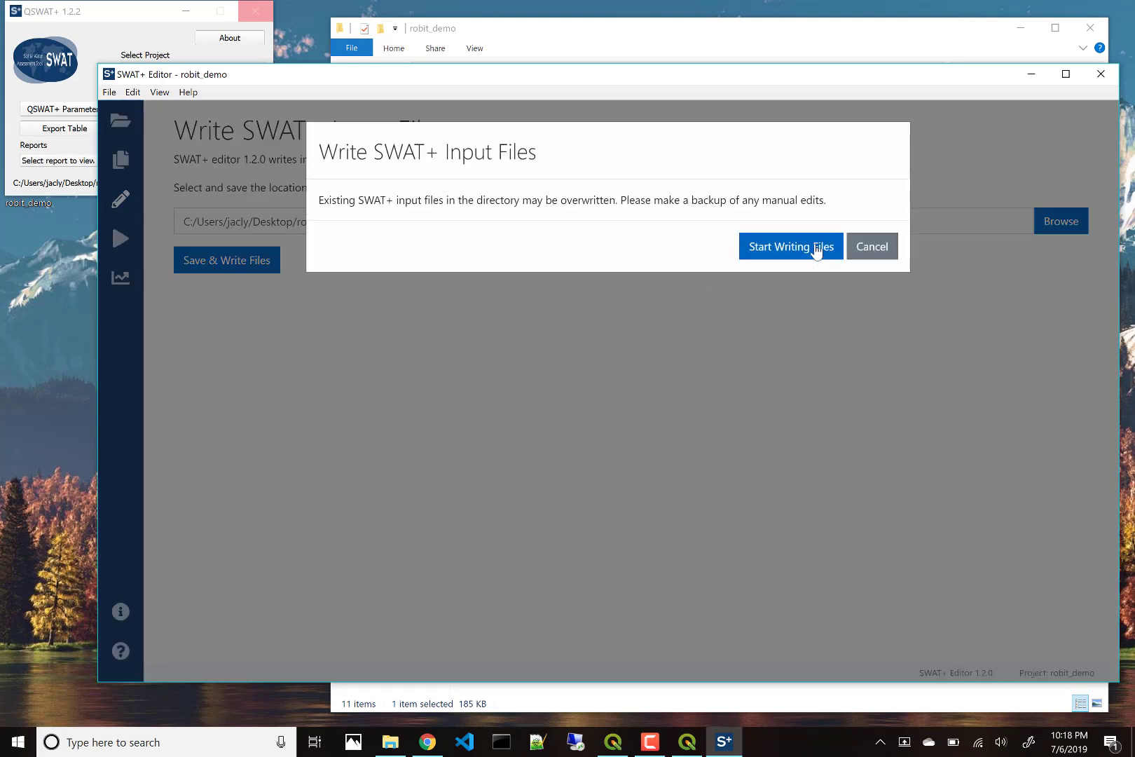
{"action": "left_click", "coordinate": [816, 251]}
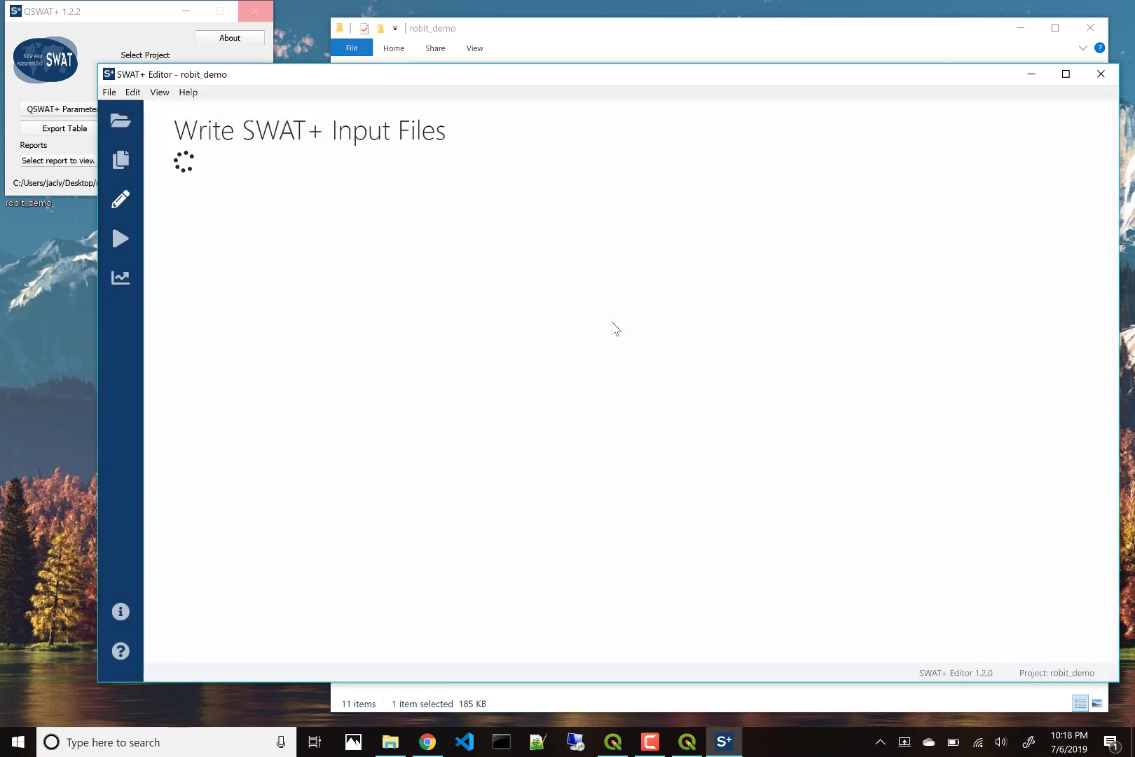
Step: Check the 75 written files in robit_demo\Scenarios\Default\TxtInOut, then return to SWAT+ Editor
{"action": "left_click", "coordinate": [554, 35]}
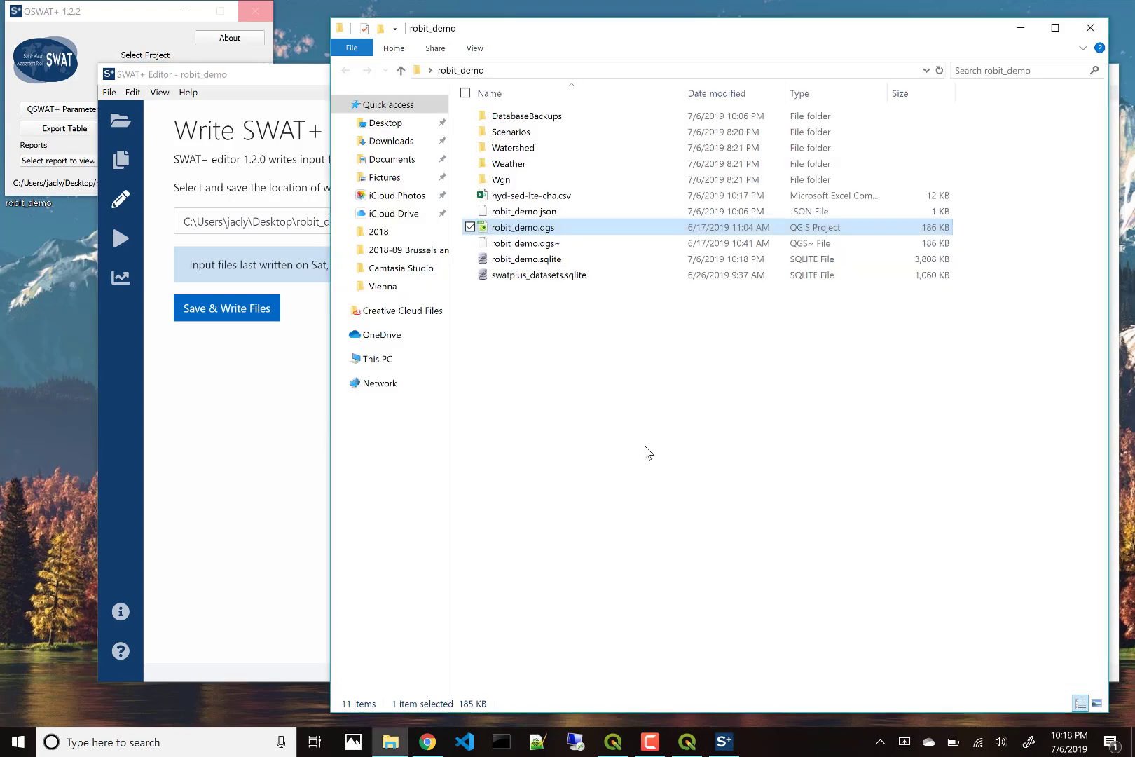
{"action": "double_click", "coordinate": [506, 133]}
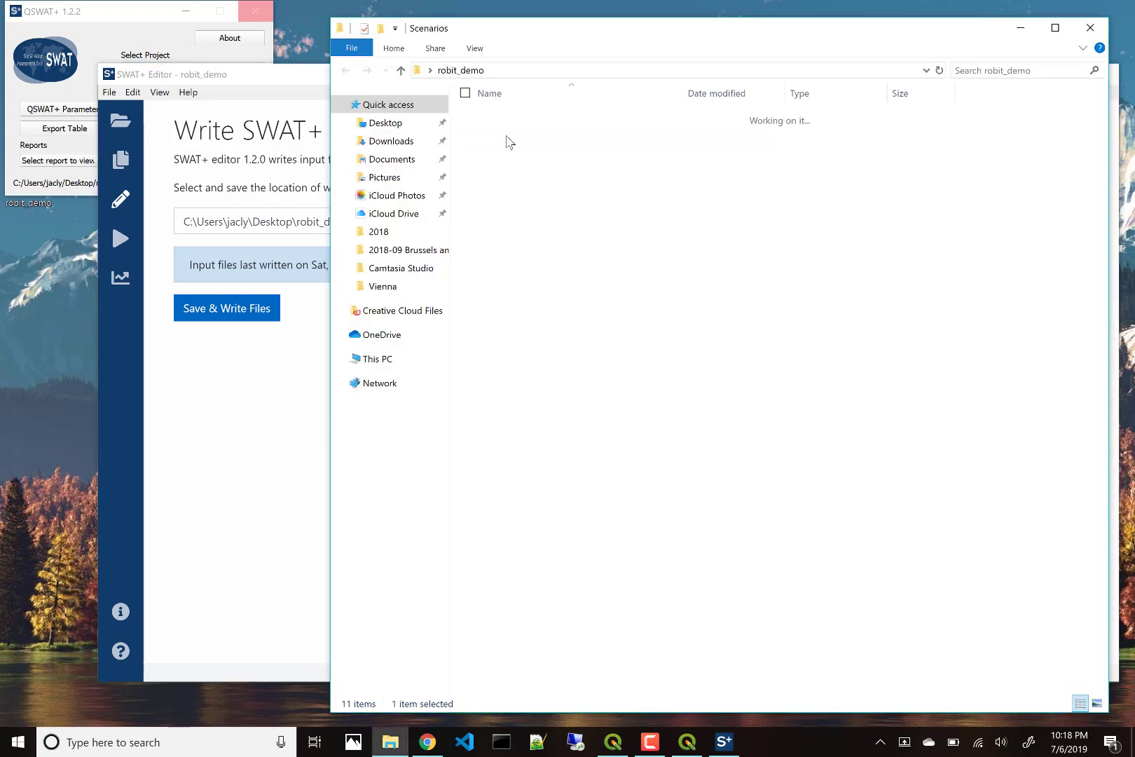
{"action": "double_click", "coordinate": [510, 118]}
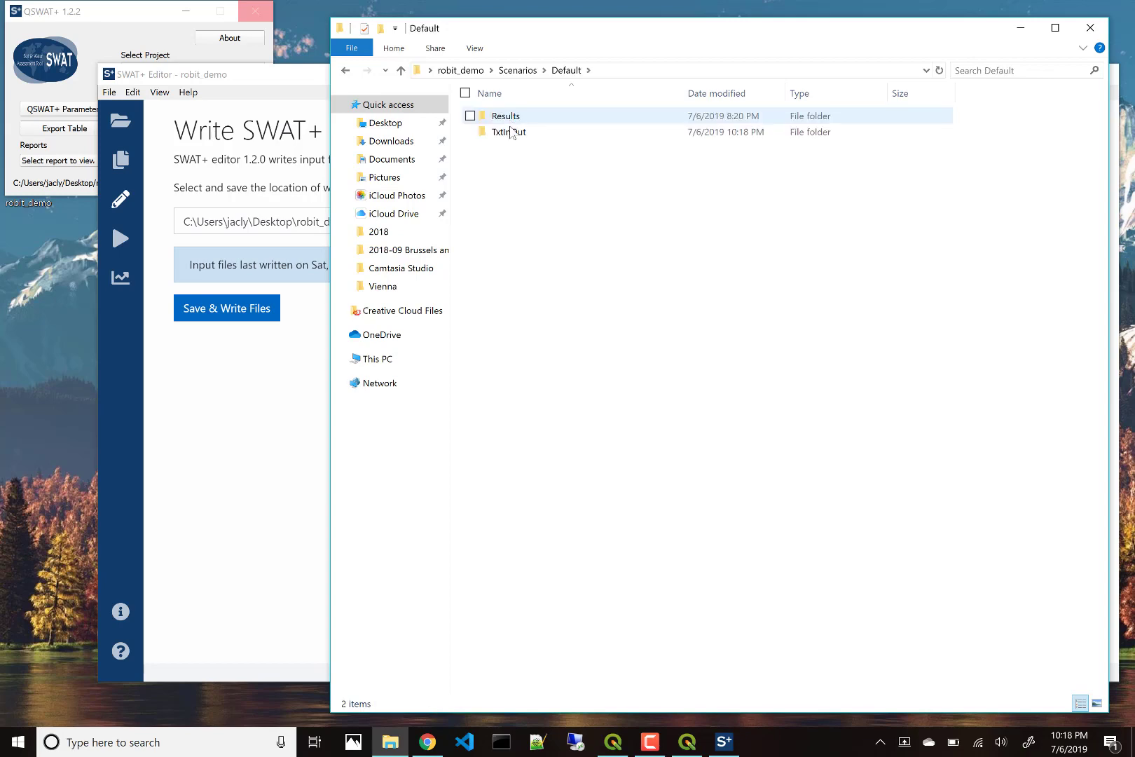
{"action": "double_click", "coordinate": [511, 132]}
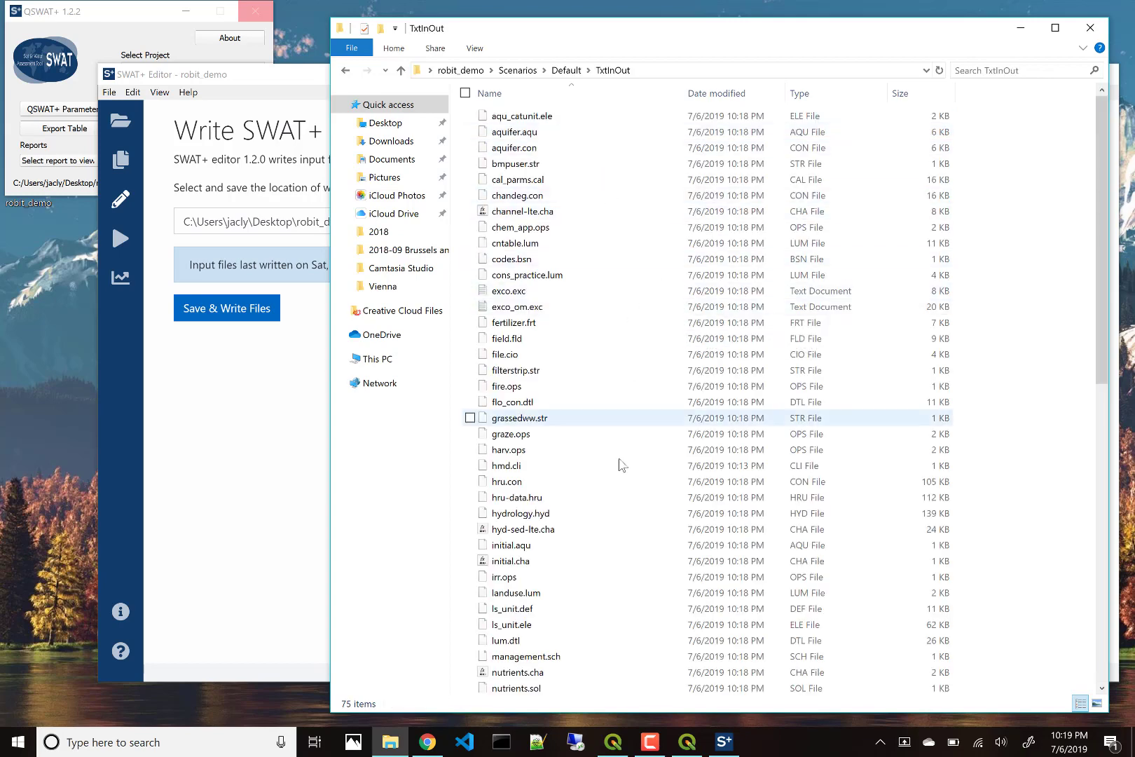
{"action": "scroll", "coordinate": [619, 464], "scroll_direction": "down", "scroll_amount": 5}
{"action": "scroll", "coordinate": [618, 465], "scroll_direction": "up", "scroll_amount": 5}
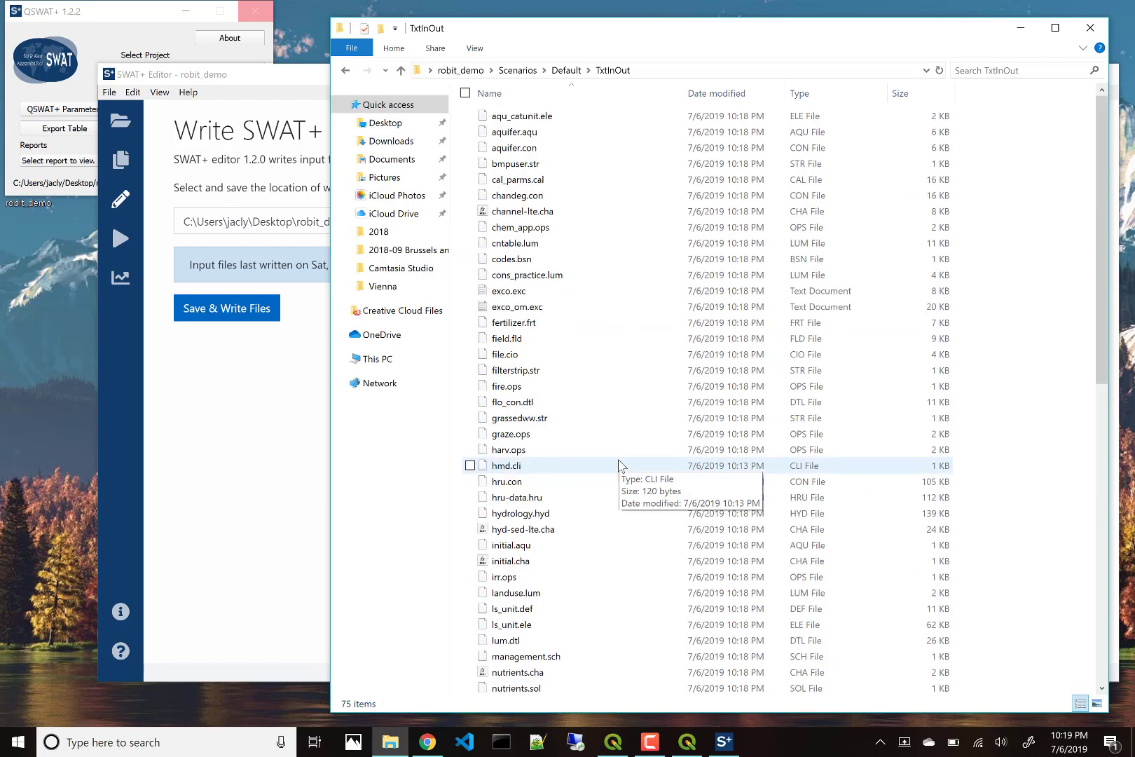
{"action": "left_click", "coordinate": [239, 434]}
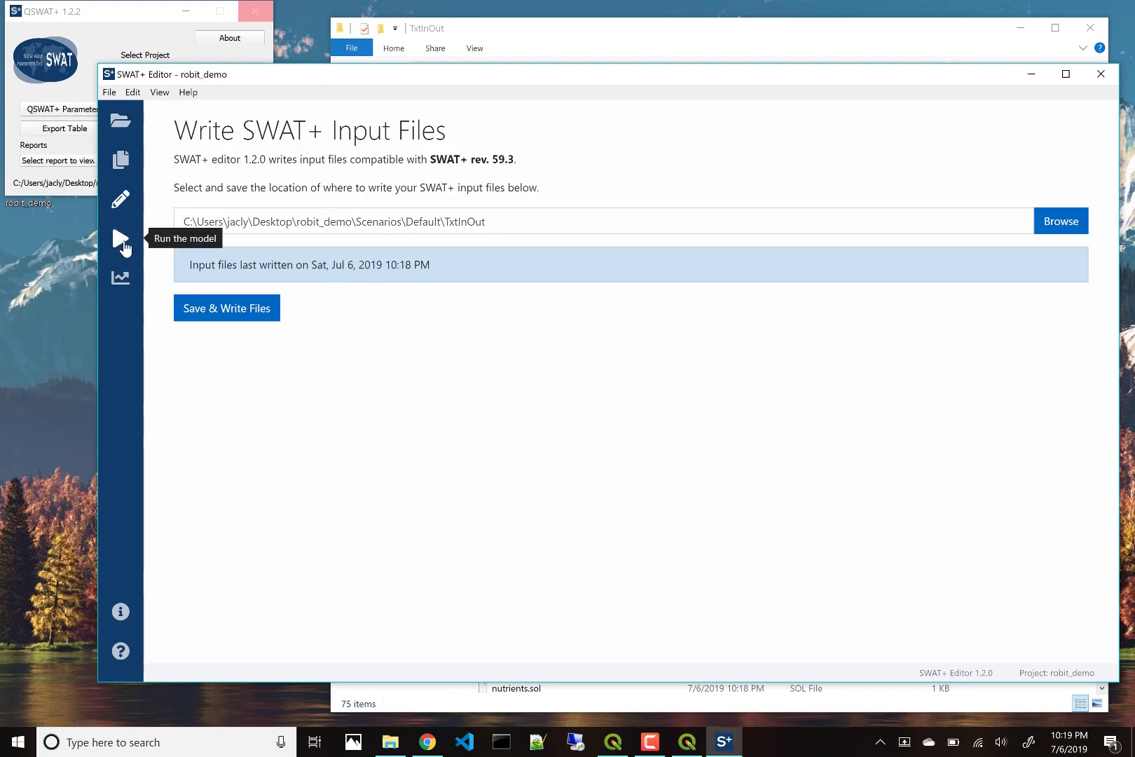
Step: Run the SWAT+ model to successful completion through 2000 and close the run output
{"action": "left_click", "coordinate": [123, 247]}
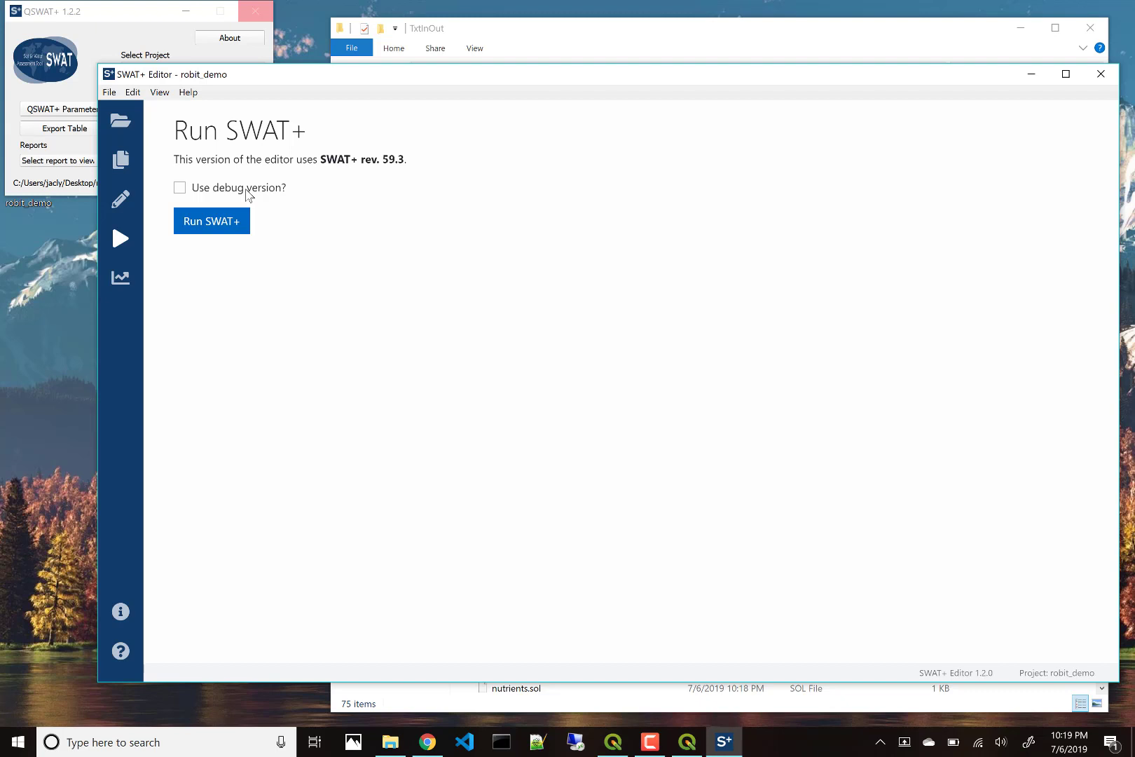
{"action": "left_click", "coordinate": [211, 223]}
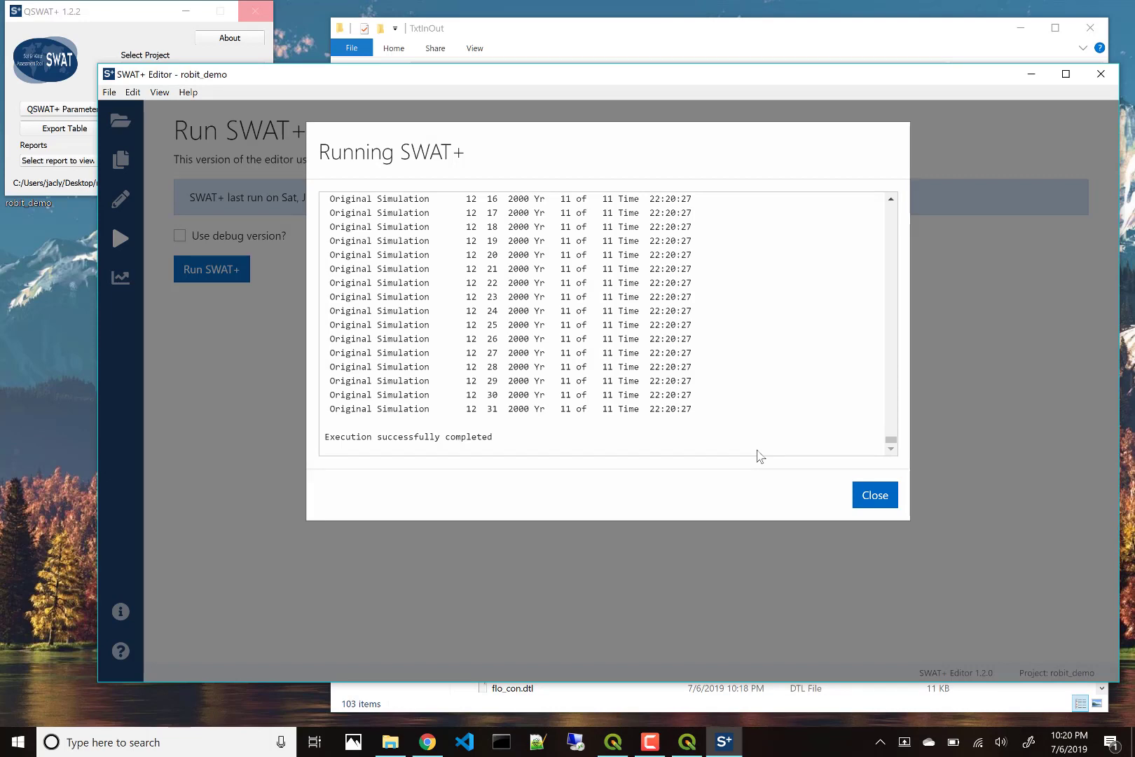
{"action": "left_click", "coordinate": [885, 496]}
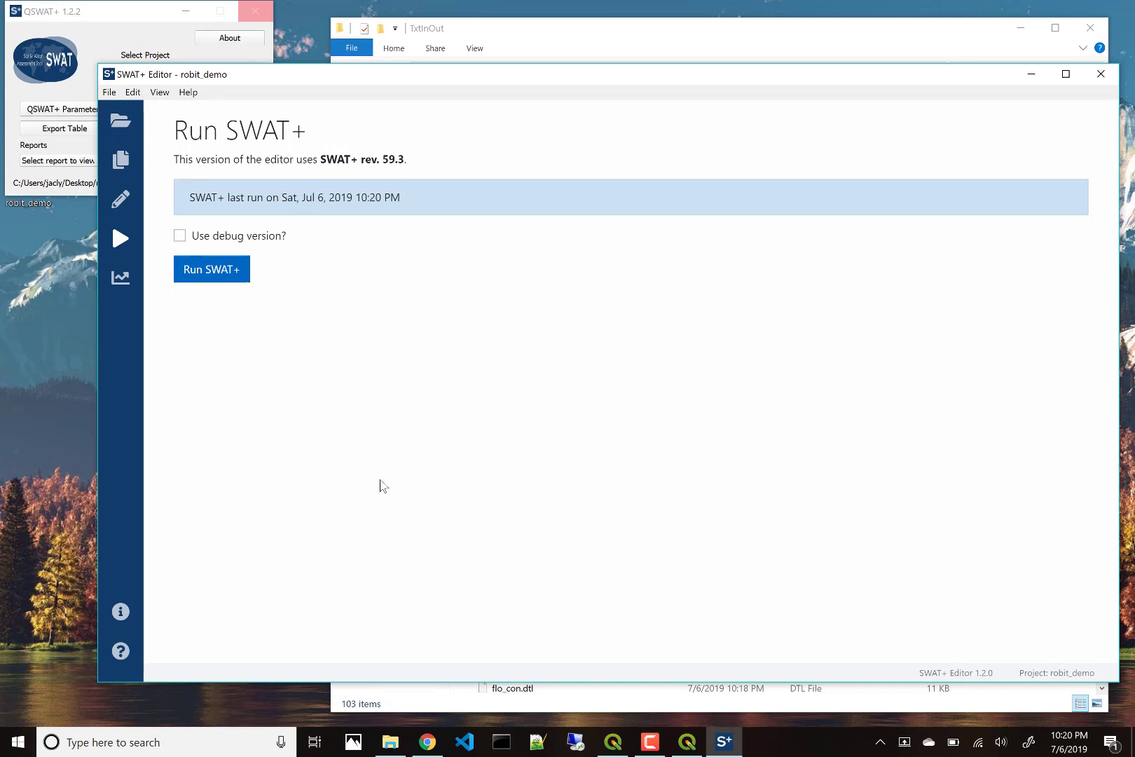
Step: Import the output text files via Analyze model output into the SQLite database, then exit SWAT+ Editor
{"action": "left_click", "coordinate": [122, 282]}
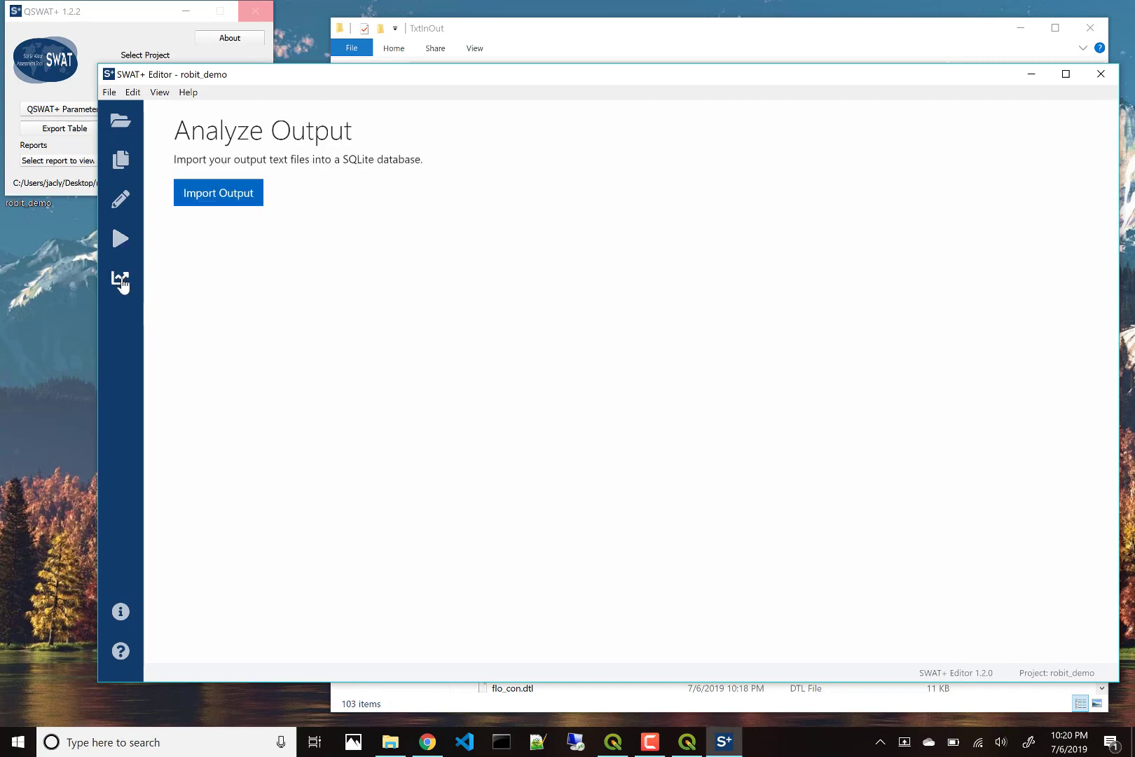
{"action": "left_click", "coordinate": [206, 196]}
{"action": "left_click", "coordinate": [742, 264]}
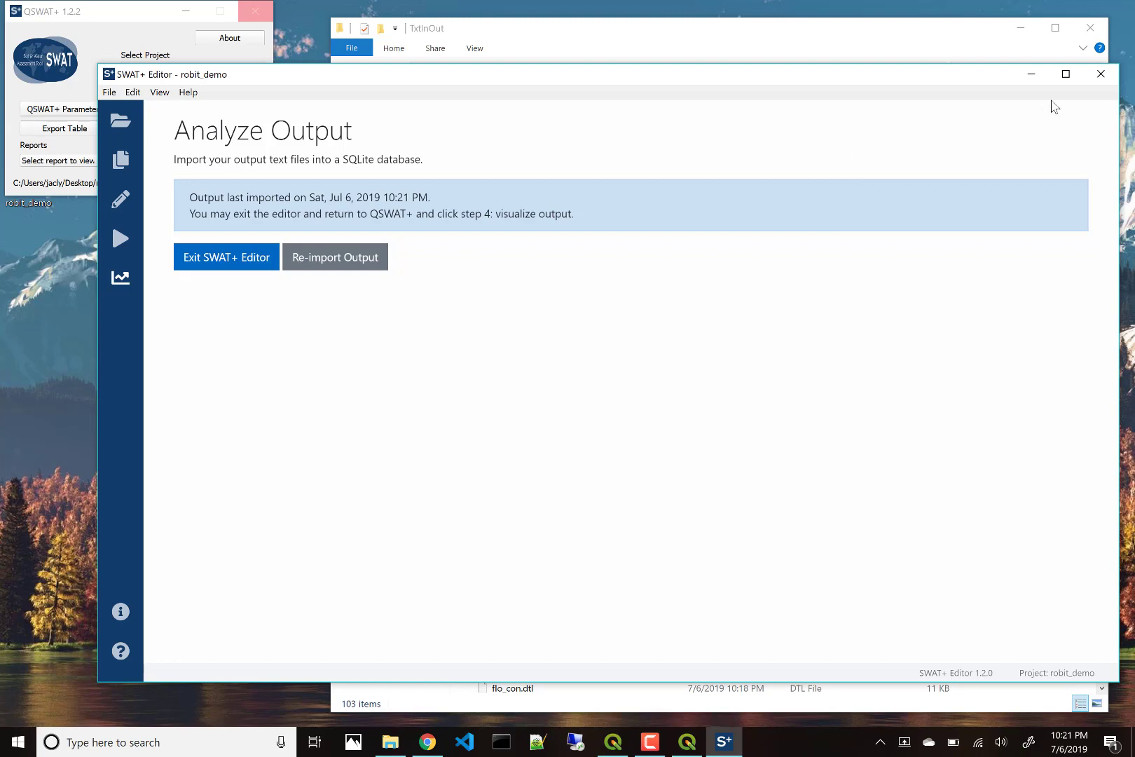
{"action": "left_click", "coordinate": [1101, 75]}
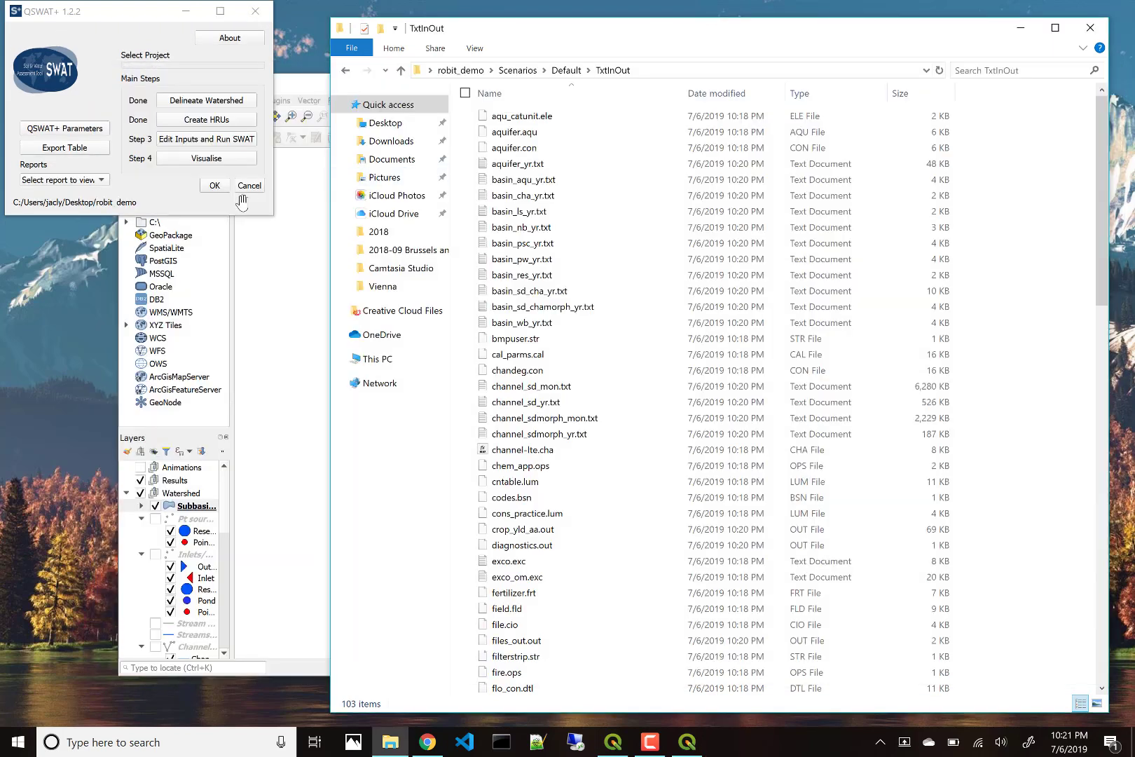
Step: Open Visualise Results on its Plot tab and enlarge the window to show plot settings
{"action": "left_click", "coordinate": [181, 160]}
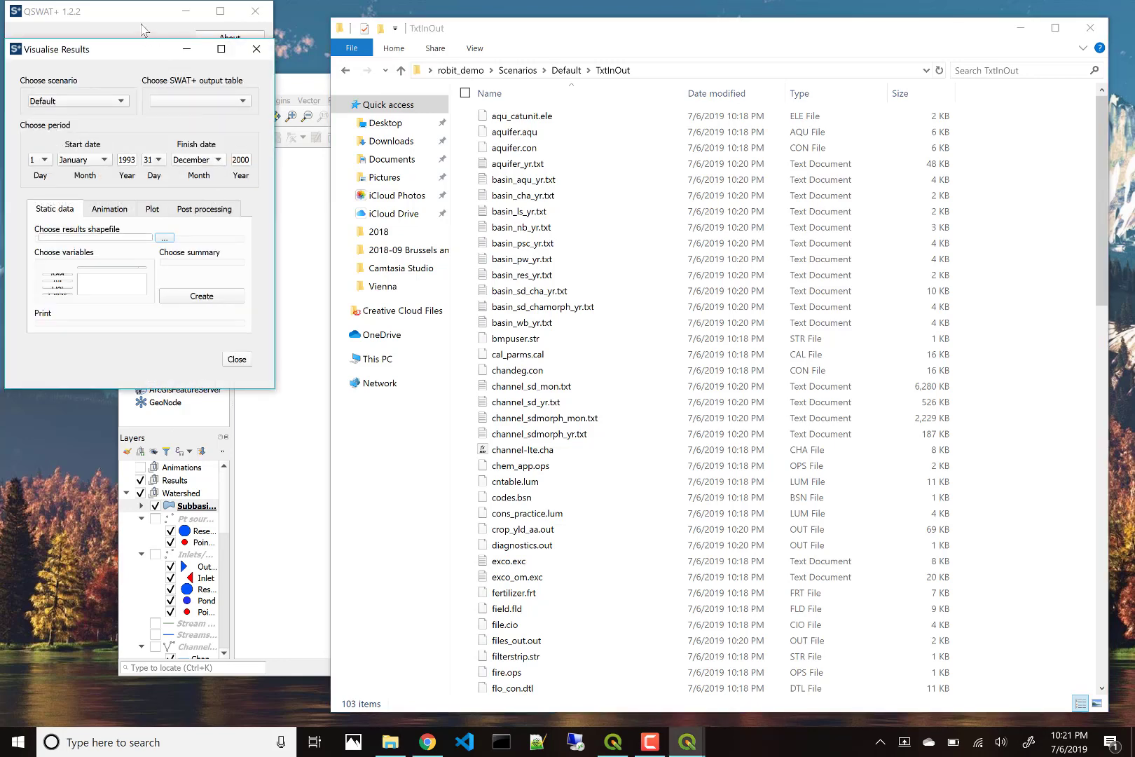
{"action": "left_click_drag", "start_coordinate": [142, 52], "coordinate": [188, 70]}
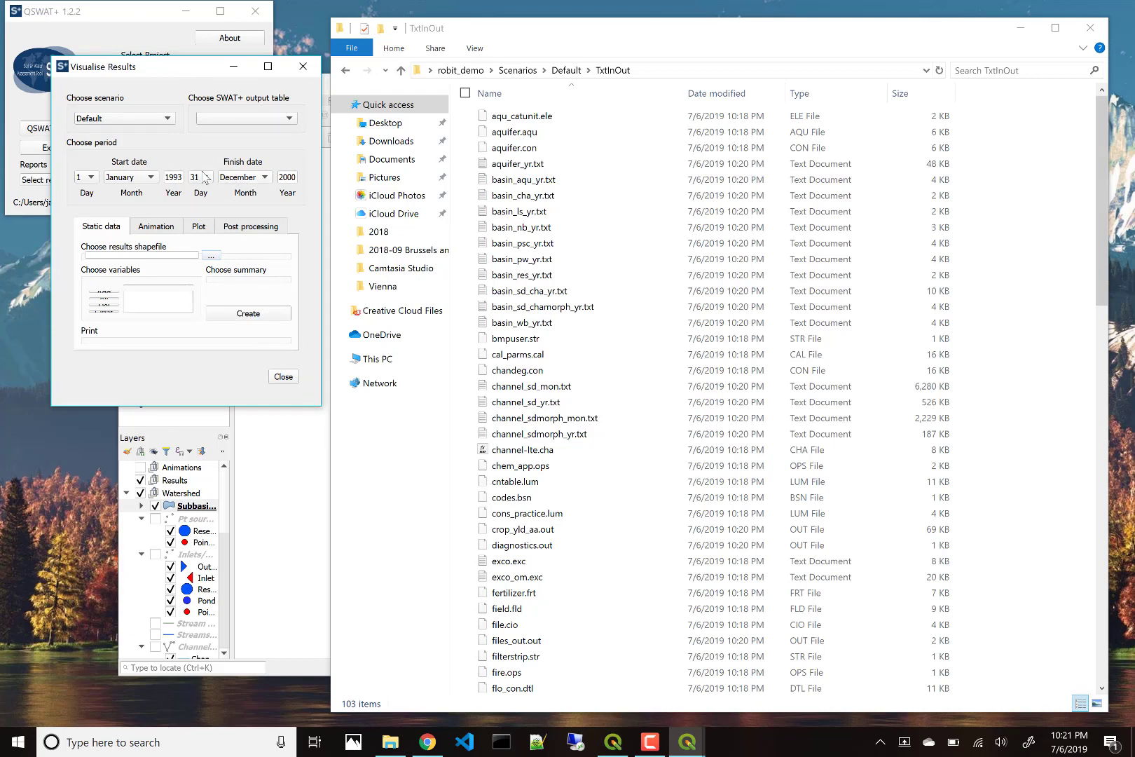
{"action": "left_click", "coordinate": [197, 229]}
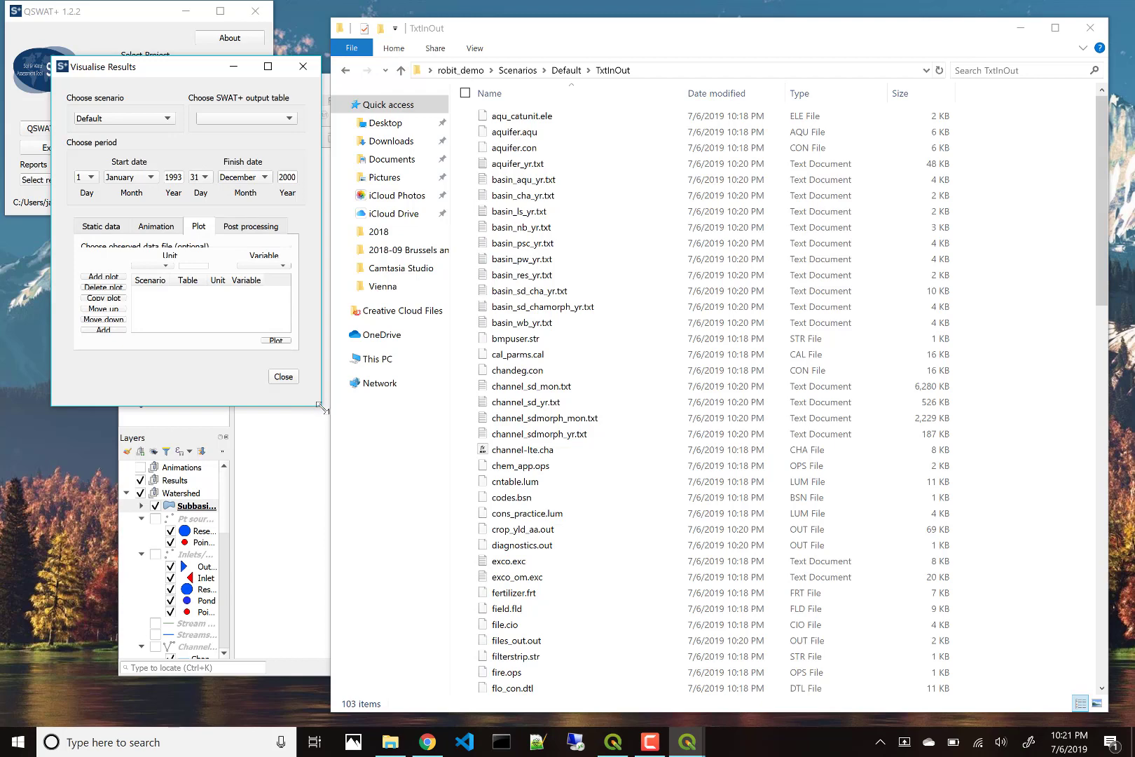
{"action": "left_click_drag", "start_coordinate": [322, 408], "coordinate": [494, 567]}
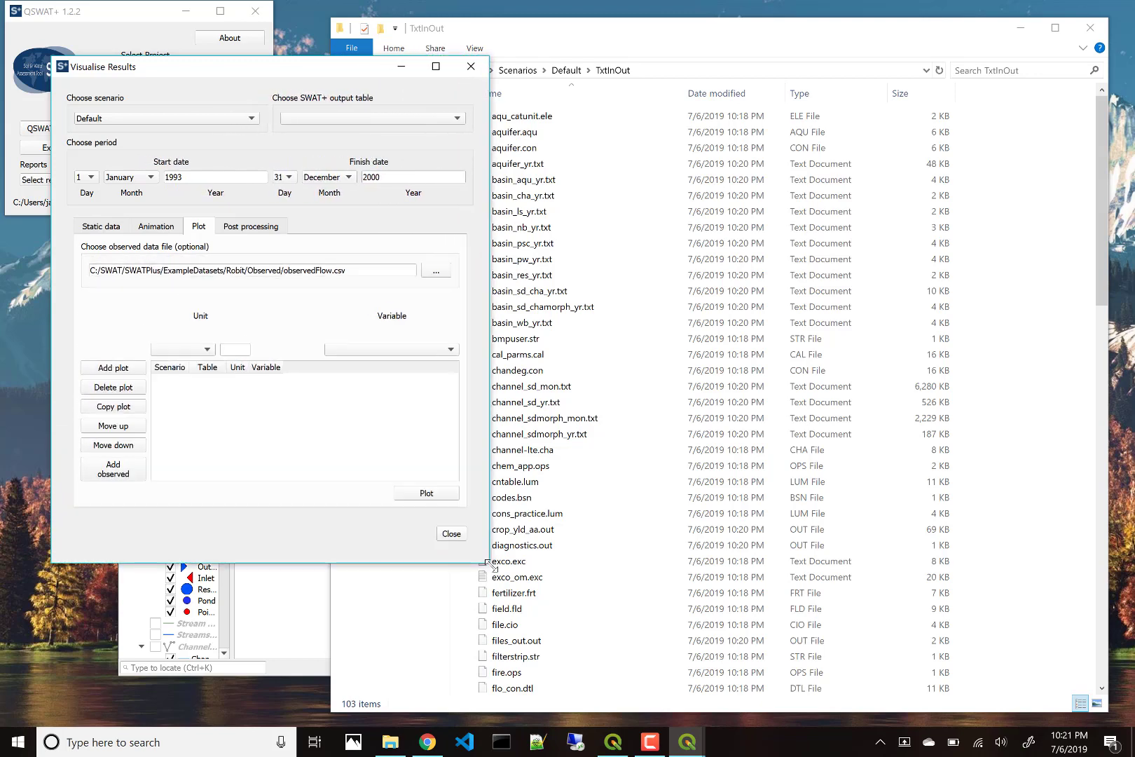
Step: Add a plot of channel_sdmorph_mon, unit 1, variable flo_out to the plot list
{"action": "left_click", "coordinate": [379, 119]}
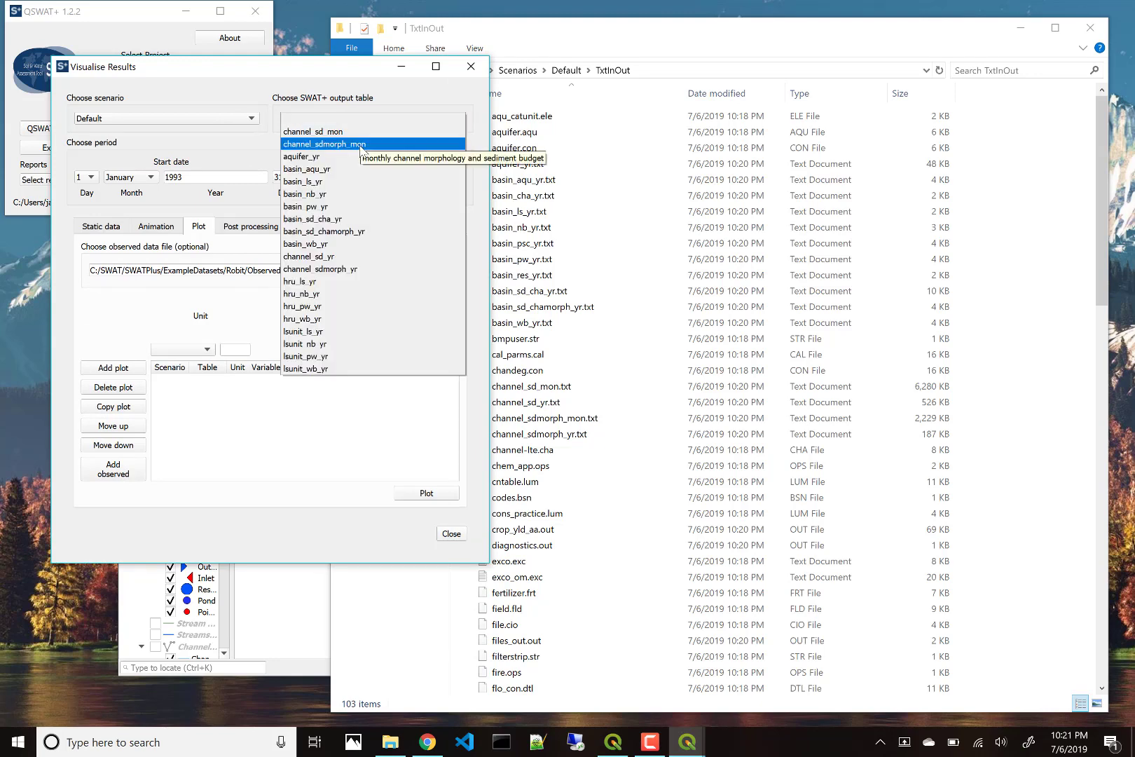
{"action": "left_click", "coordinate": [362, 144]}
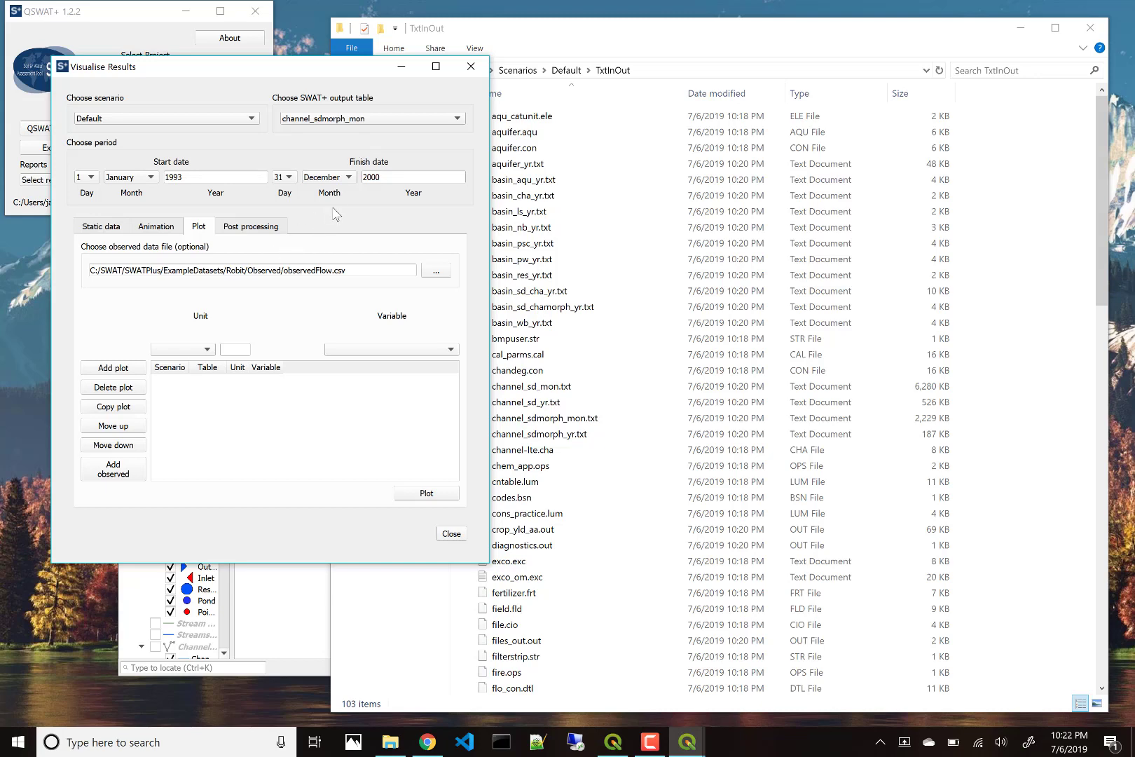
{"action": "left_click", "coordinate": [189, 351]}
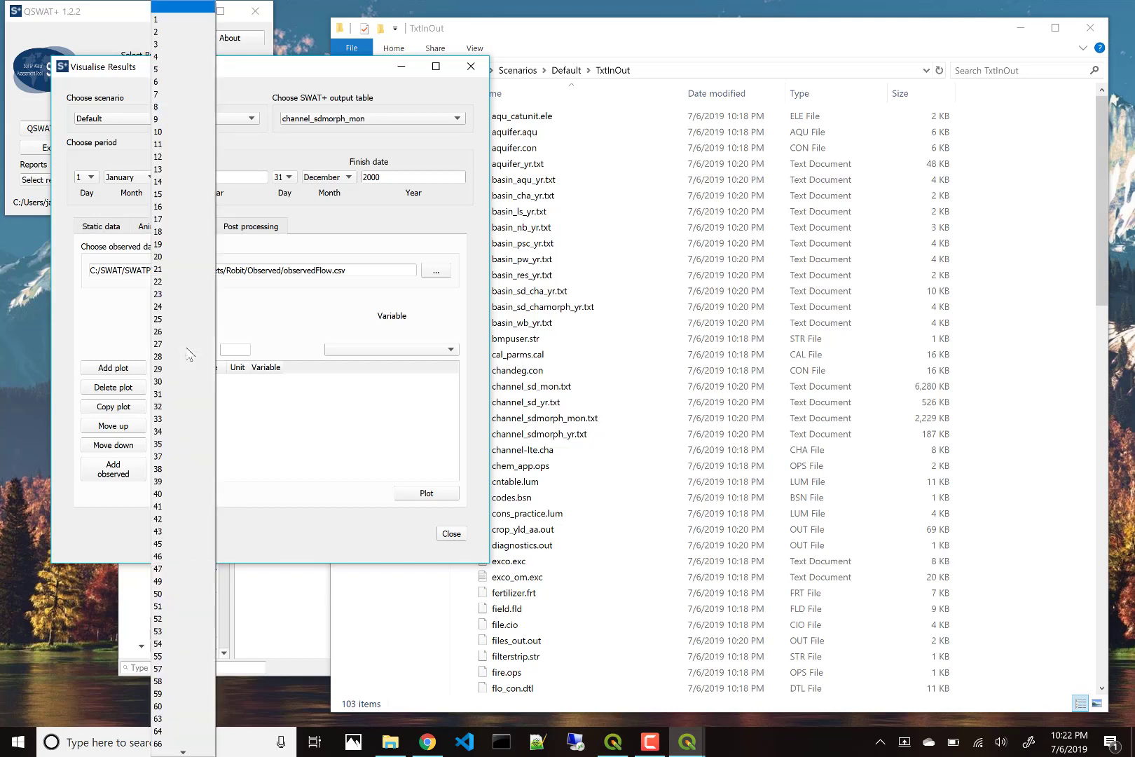
{"action": "left_click", "coordinate": [194, 20]}
{"action": "left_click", "coordinate": [338, 352]}
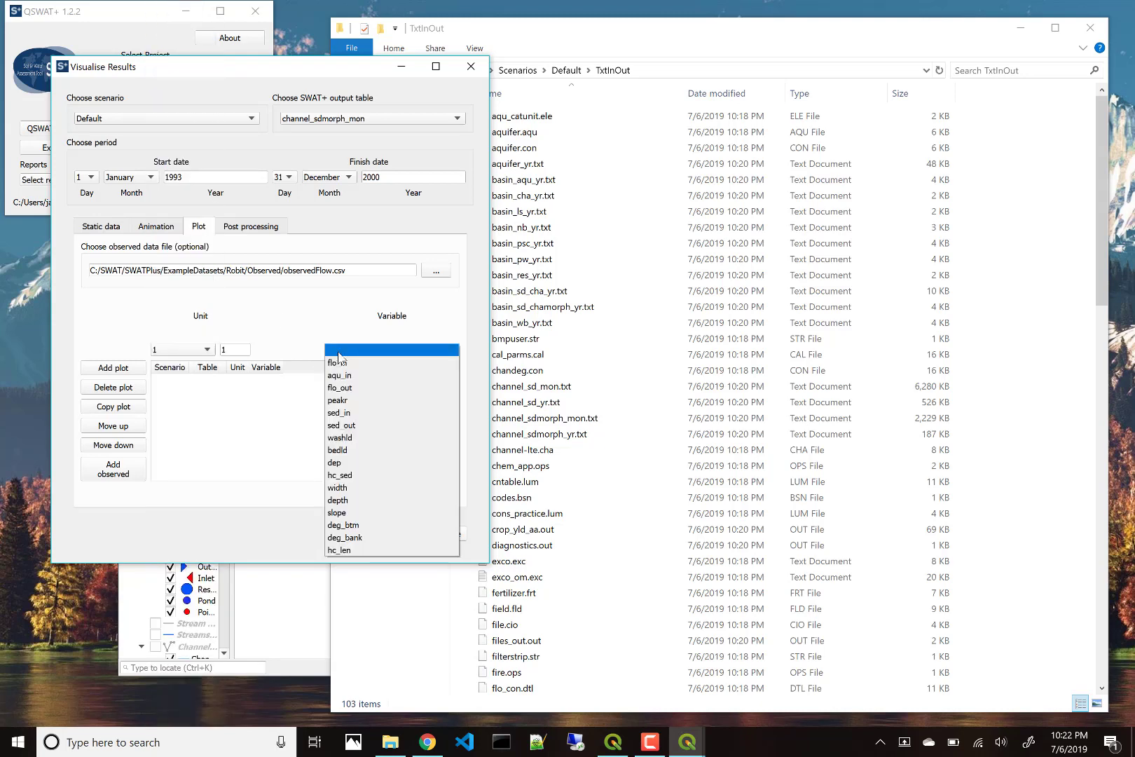
{"action": "left_click", "coordinate": [358, 390]}
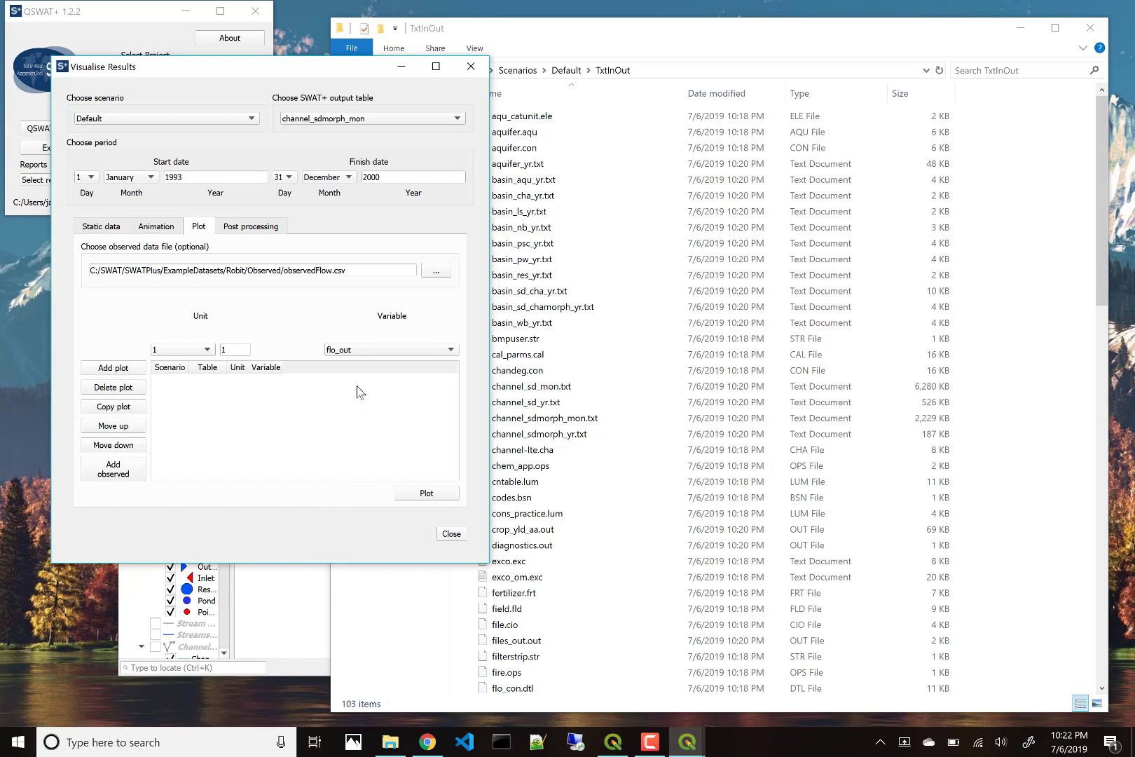
{"action": "left_click", "coordinate": [130, 370]}
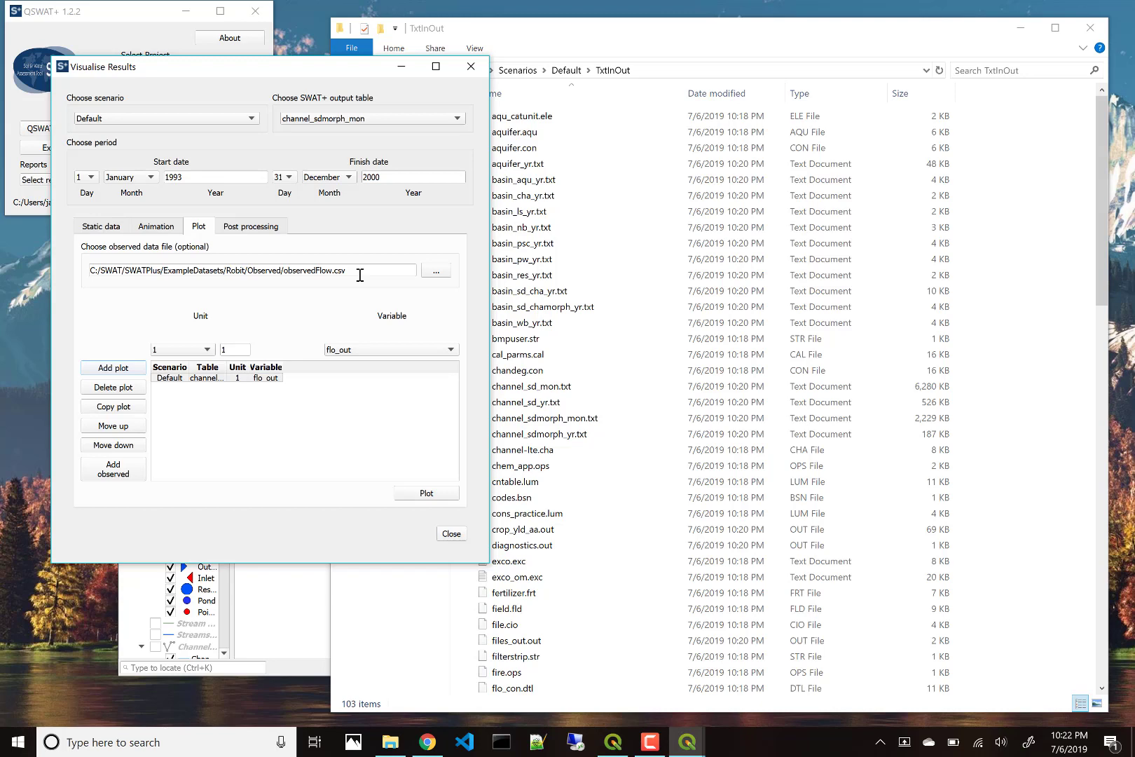
Step: Set the finish year to 1997 and add the observed Flow series
{"action": "double_click", "coordinate": [387, 176]}
{"action": "type", "text": "1997"}
{"action": "left_click", "coordinate": [123, 479]}
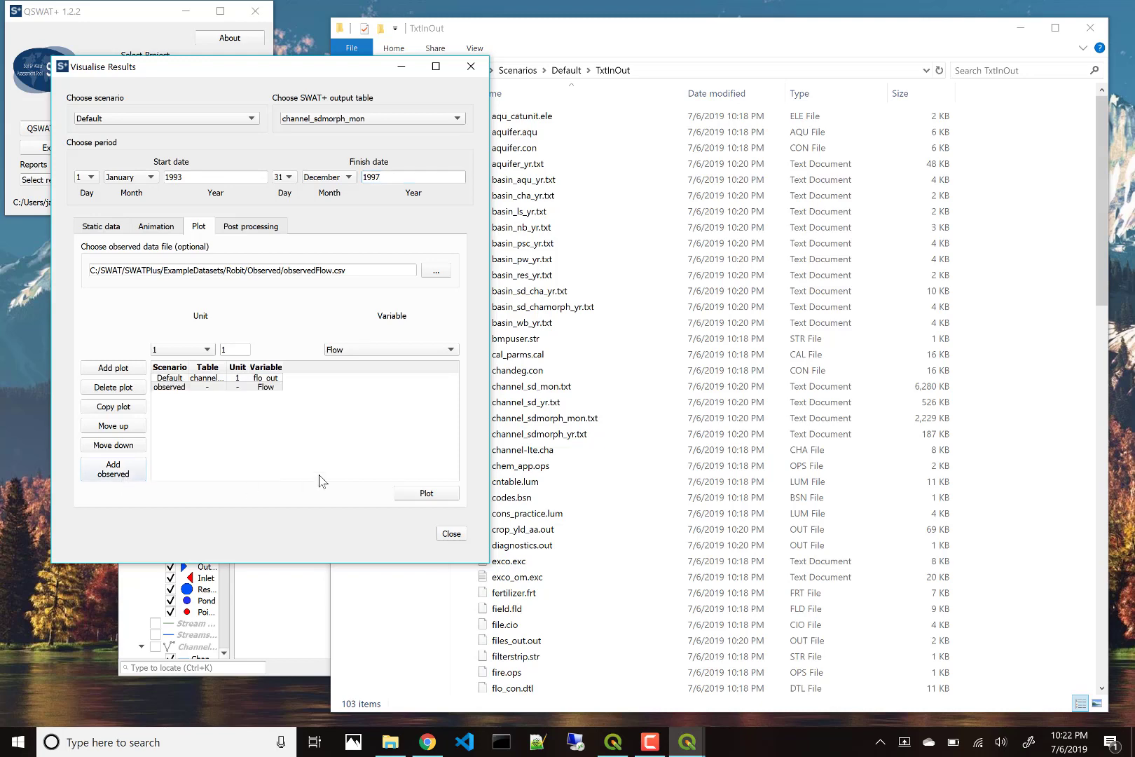
Step: Plot the series, save the data as flow.csv, and enlarge the SWATGraph window
{"action": "left_click", "coordinate": [424, 498]}
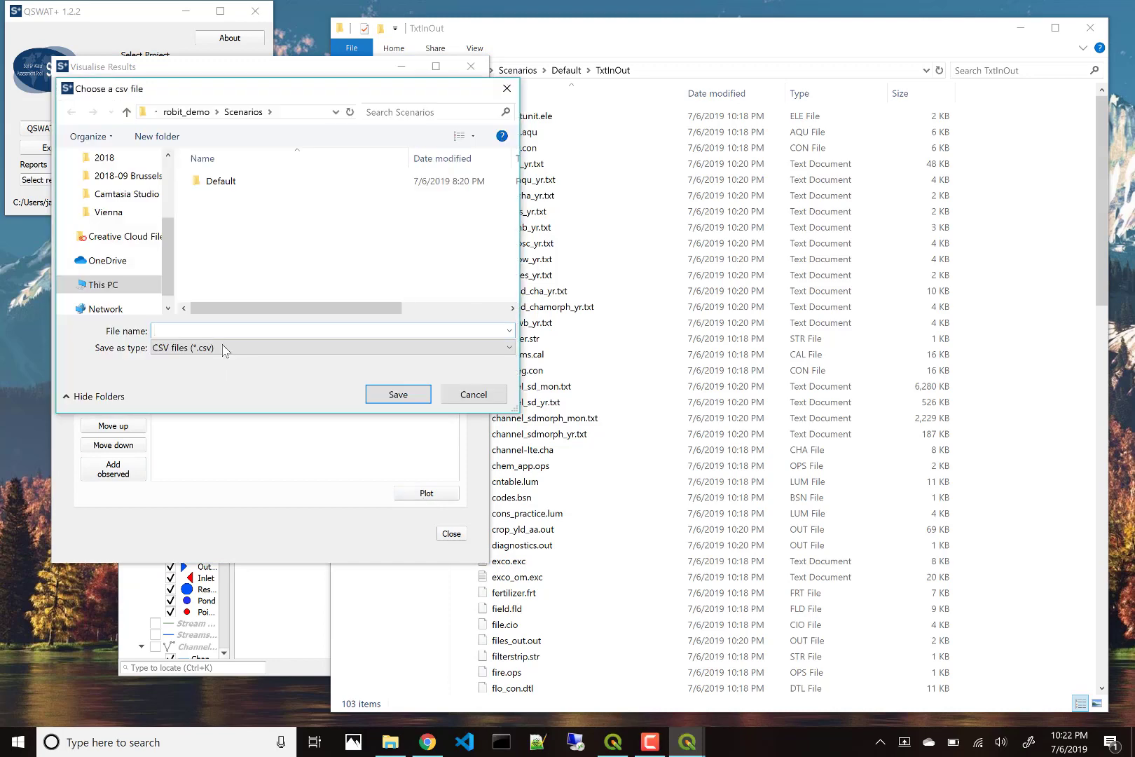
{"action": "type", "text": "flow"}
{"action": "left_click", "coordinate": [418, 400]}
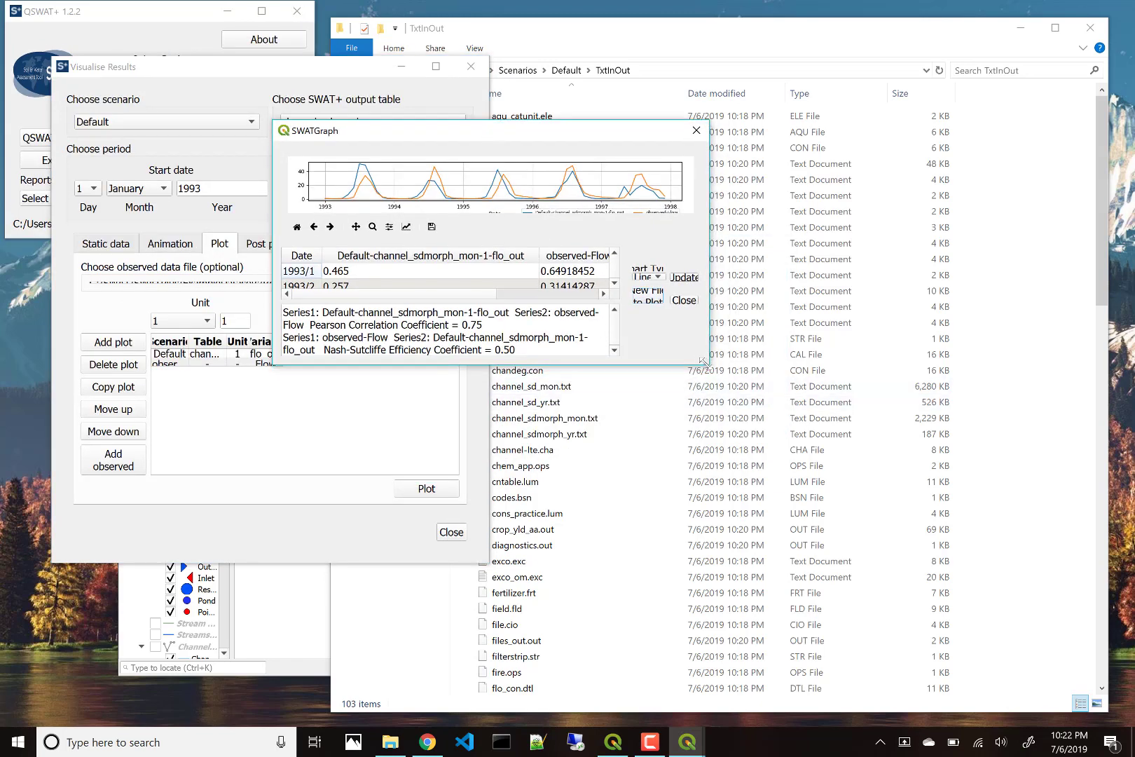
{"action": "left_click_drag", "start_coordinate": [704, 365], "coordinate": [1017, 607]}
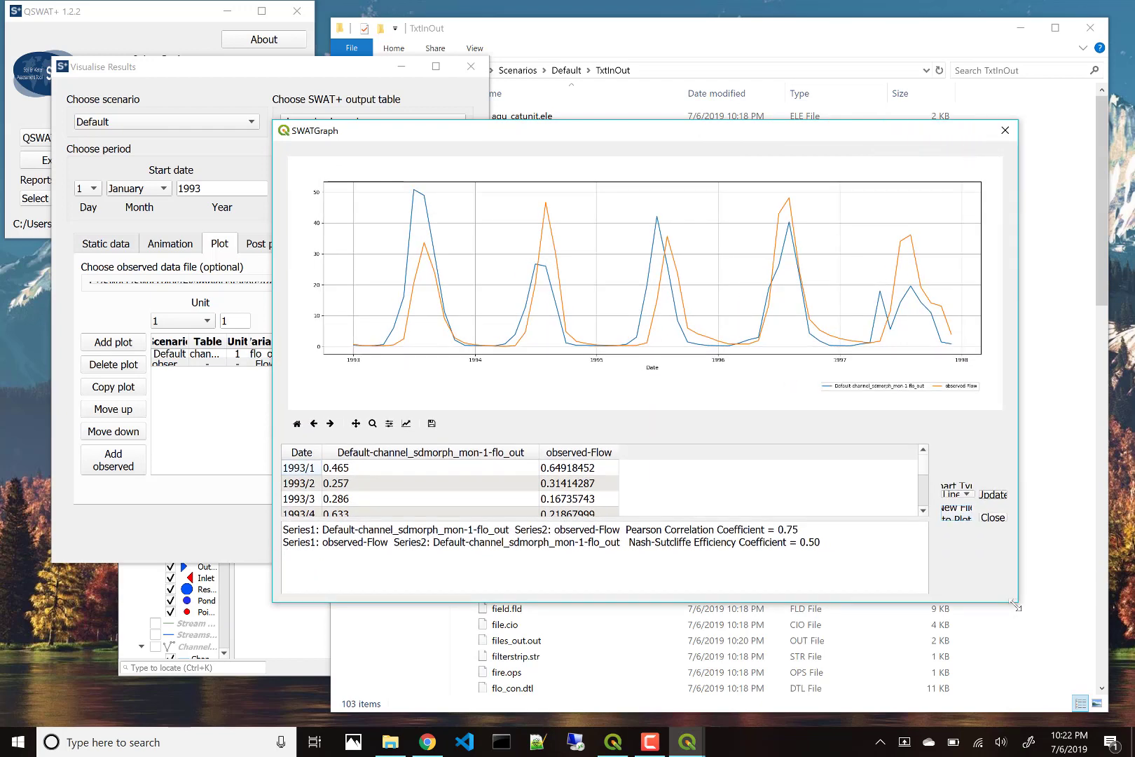